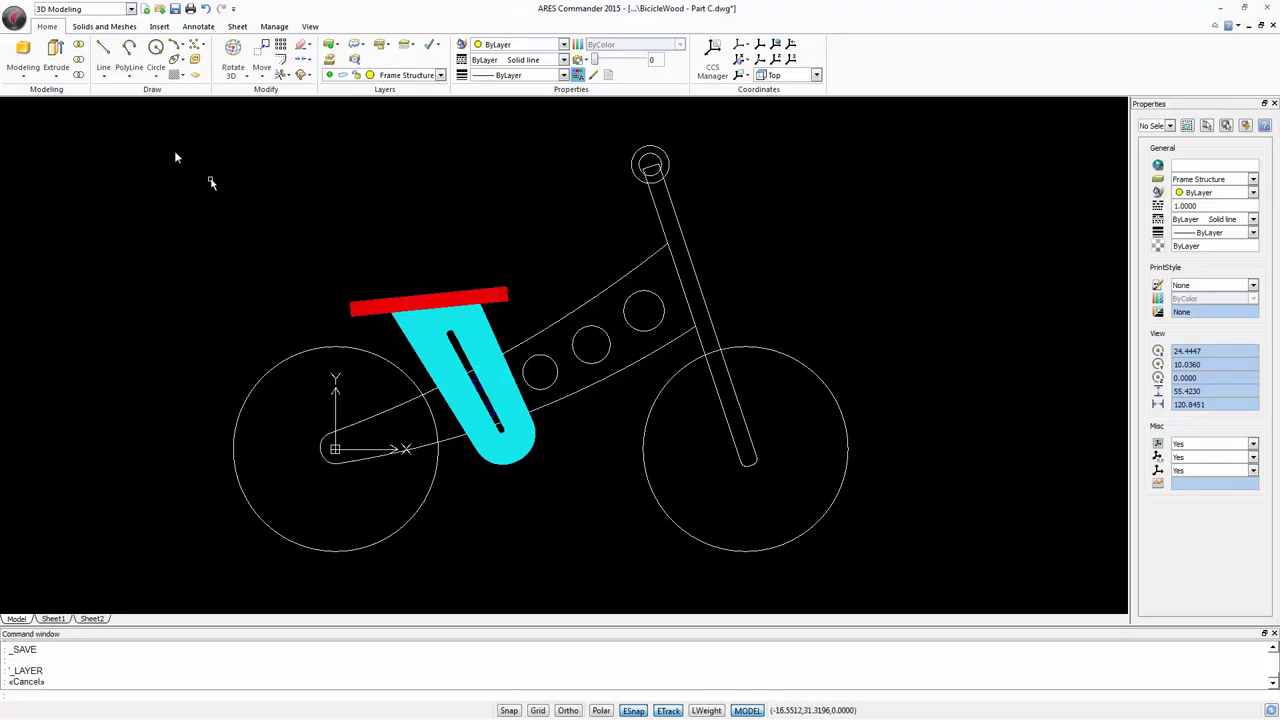
Draw a closed polyline through the frame's corner points, with a straight segment along the fork and arcs for the remaining sides.
click(129, 52)
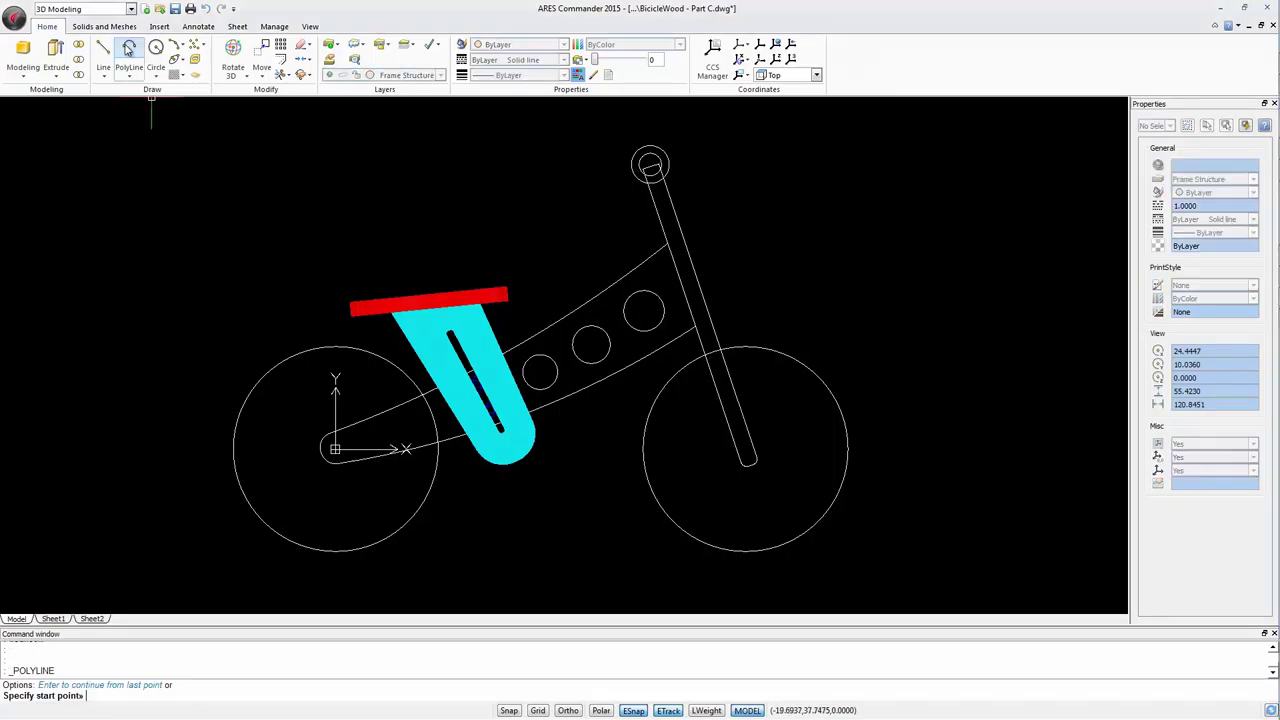
click(695, 326)
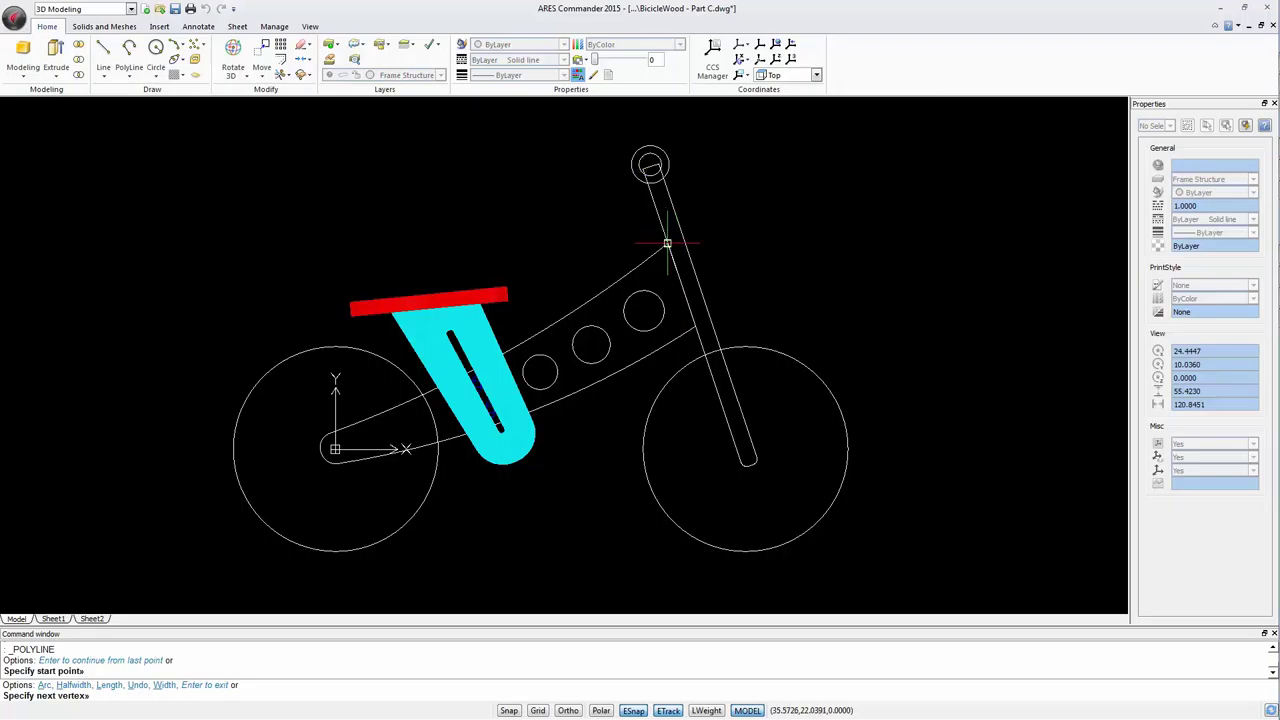
click(667, 243)
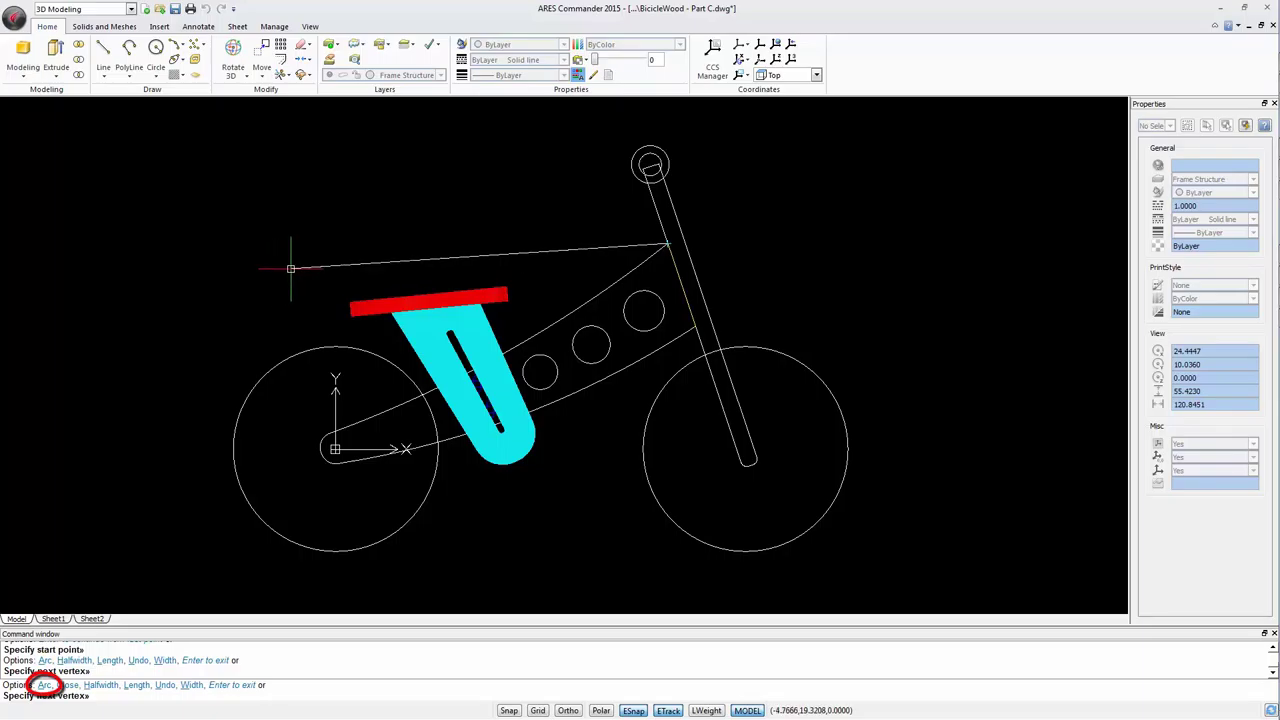
text(a)
key(Return)
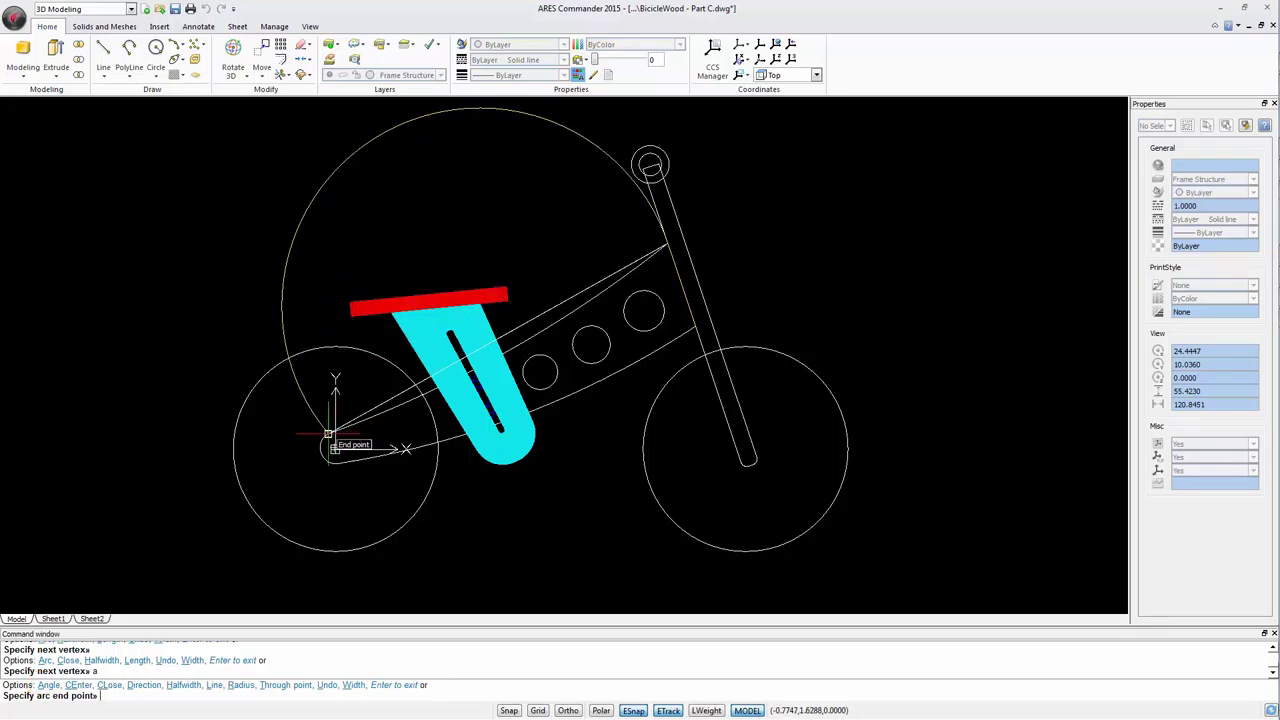
click(328, 435)
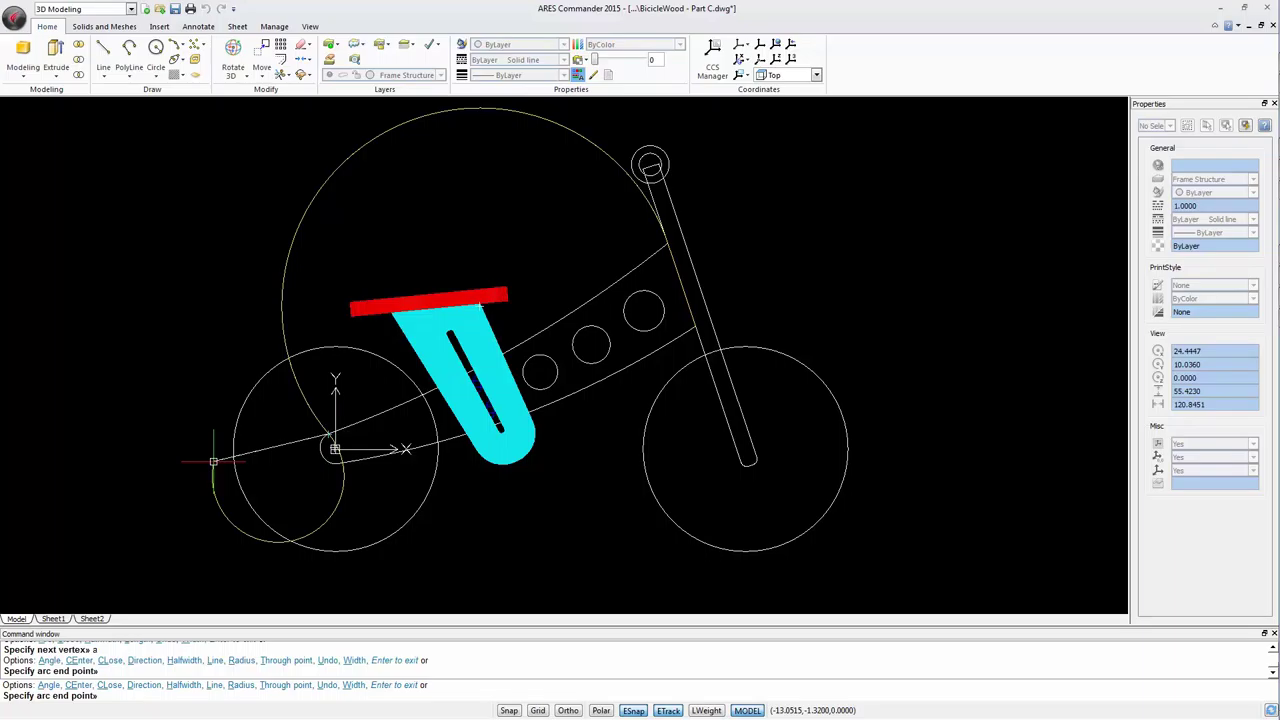
click(335, 451)
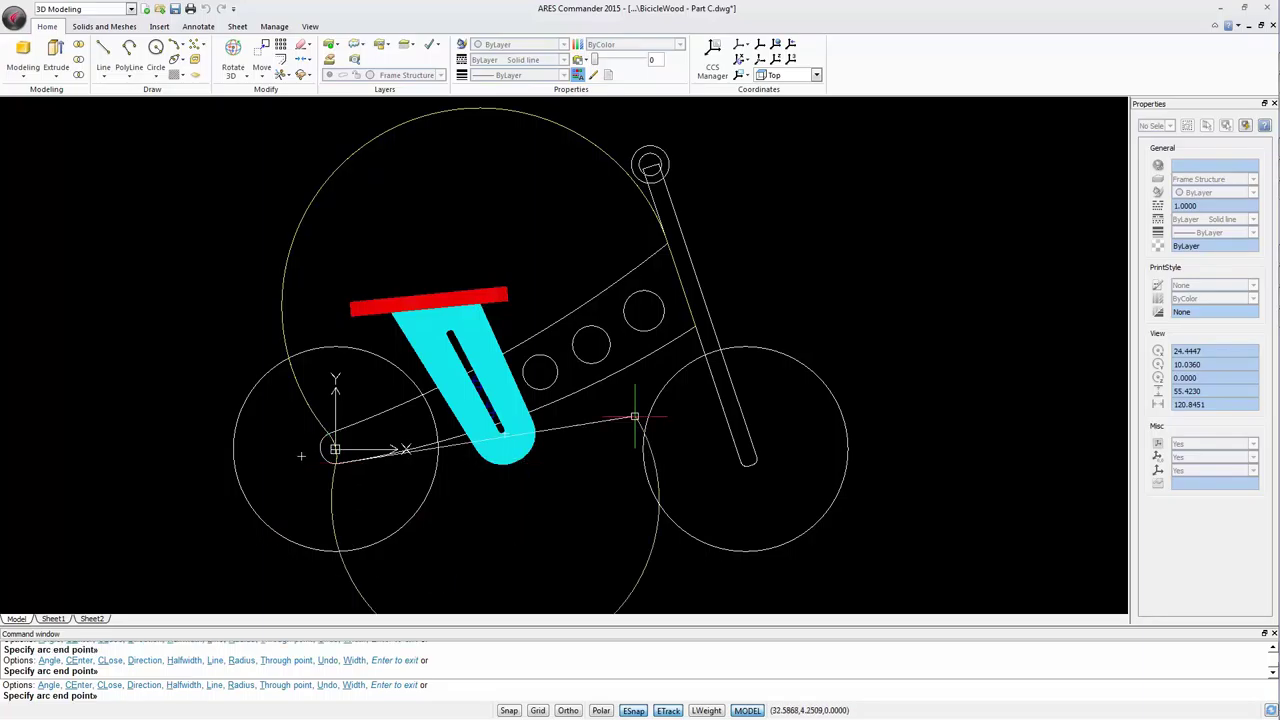
click(692, 326)
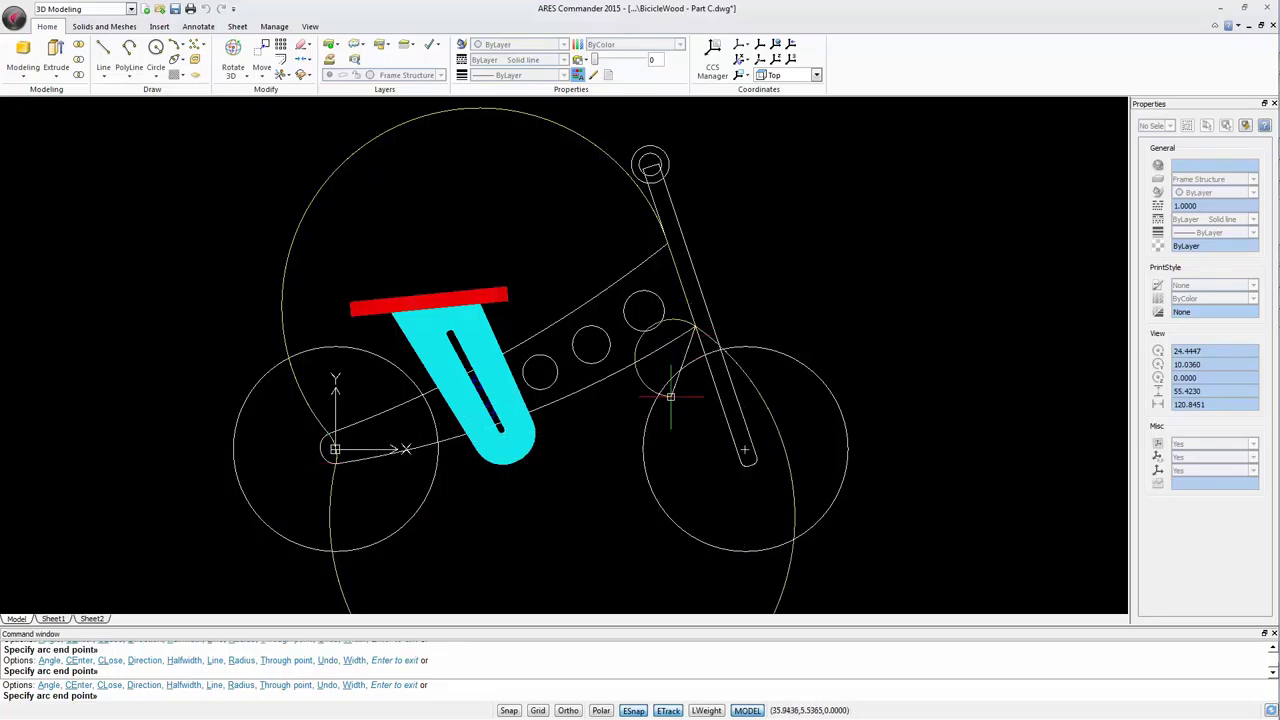
key(Return)
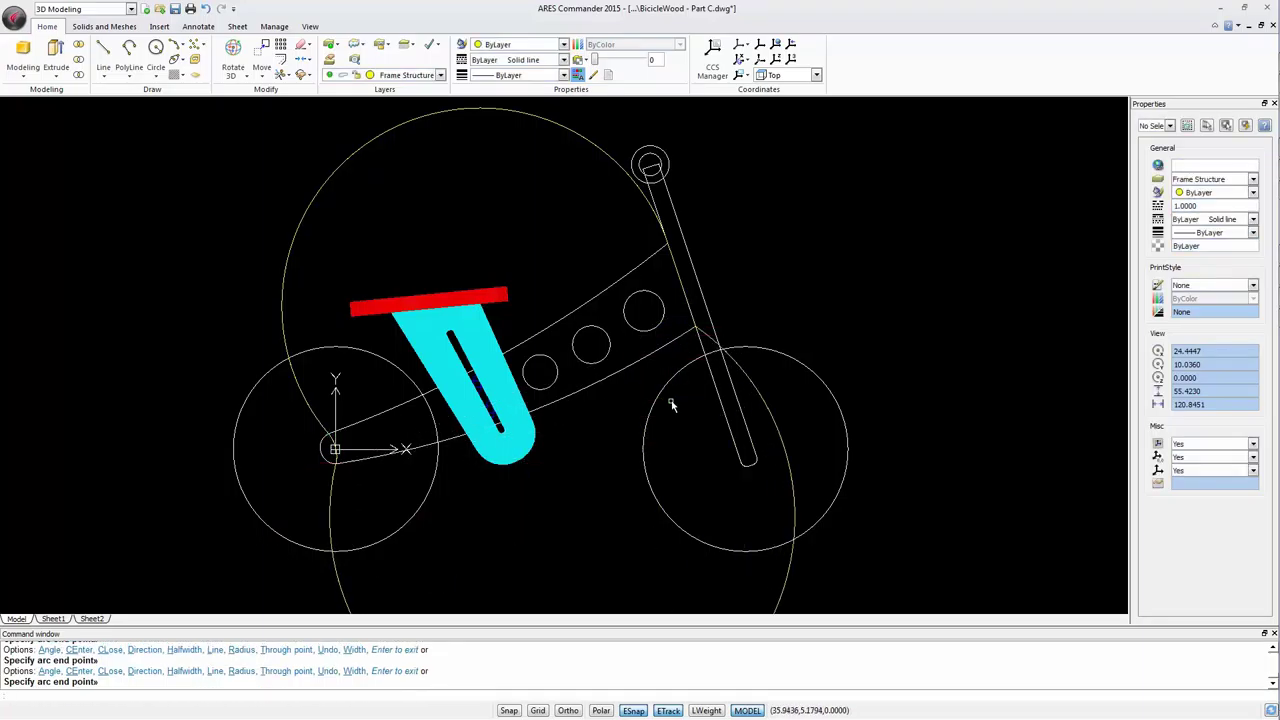
key(Return)
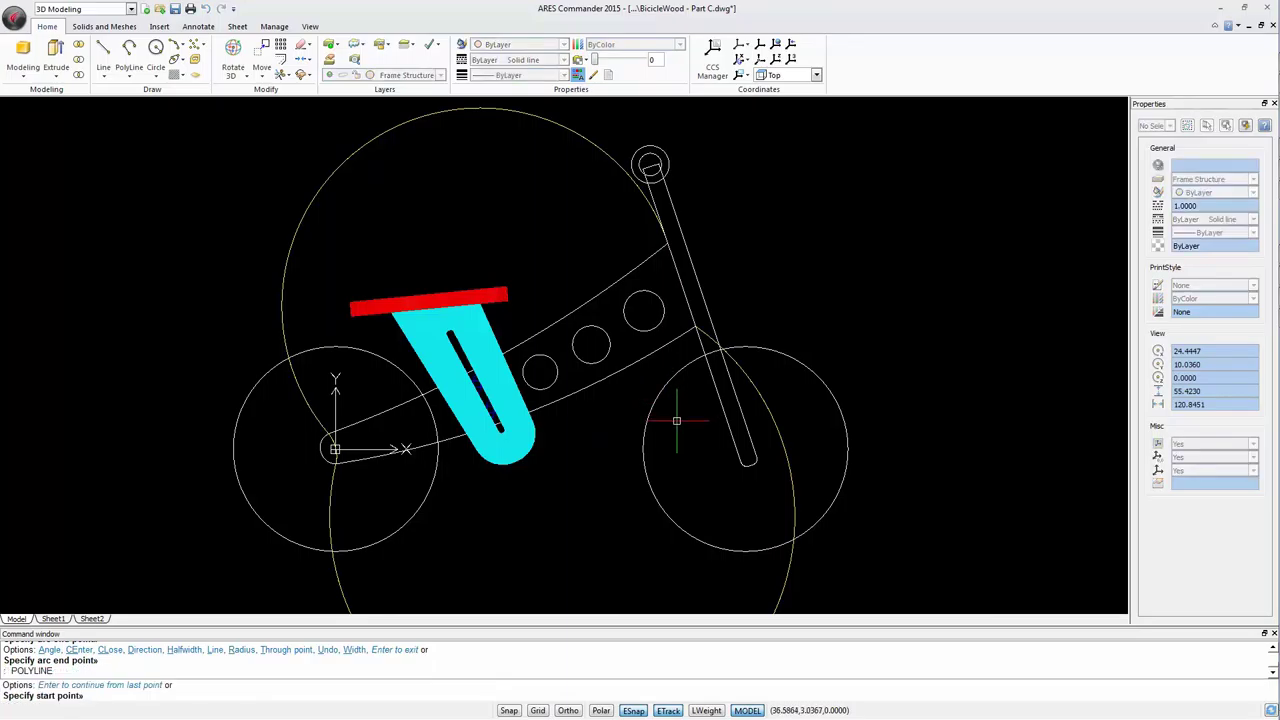
key(Return)
key(Escape)
key(Escape)
key(Escape)
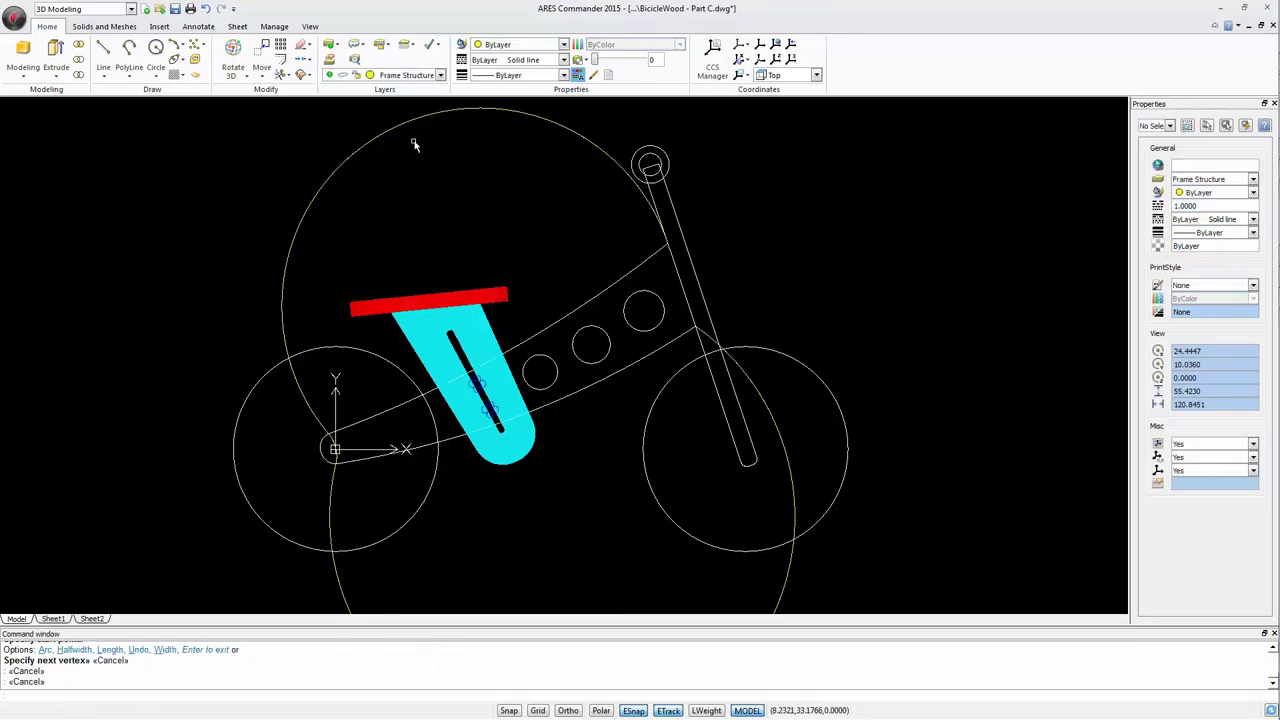
Stretch the midpoints of the polyline's three arcs onto the frame's upper, lower and rear curves.
click(411, 130)
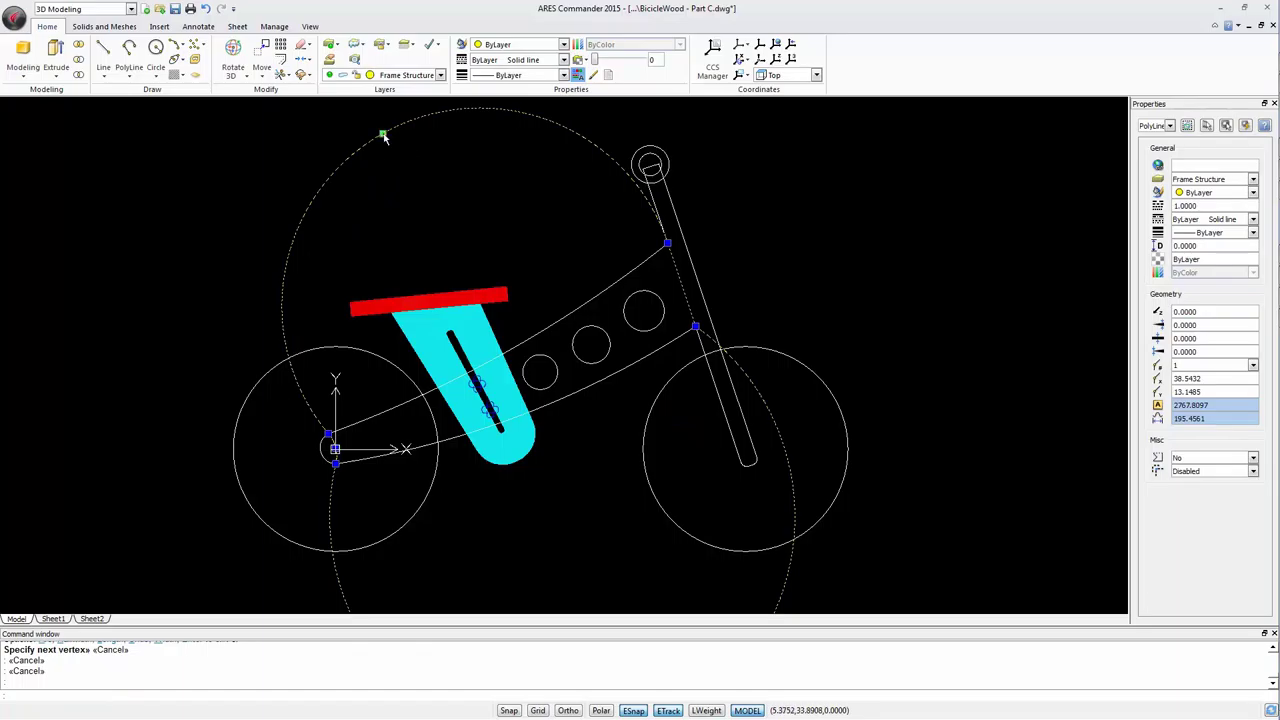
click(383, 133)
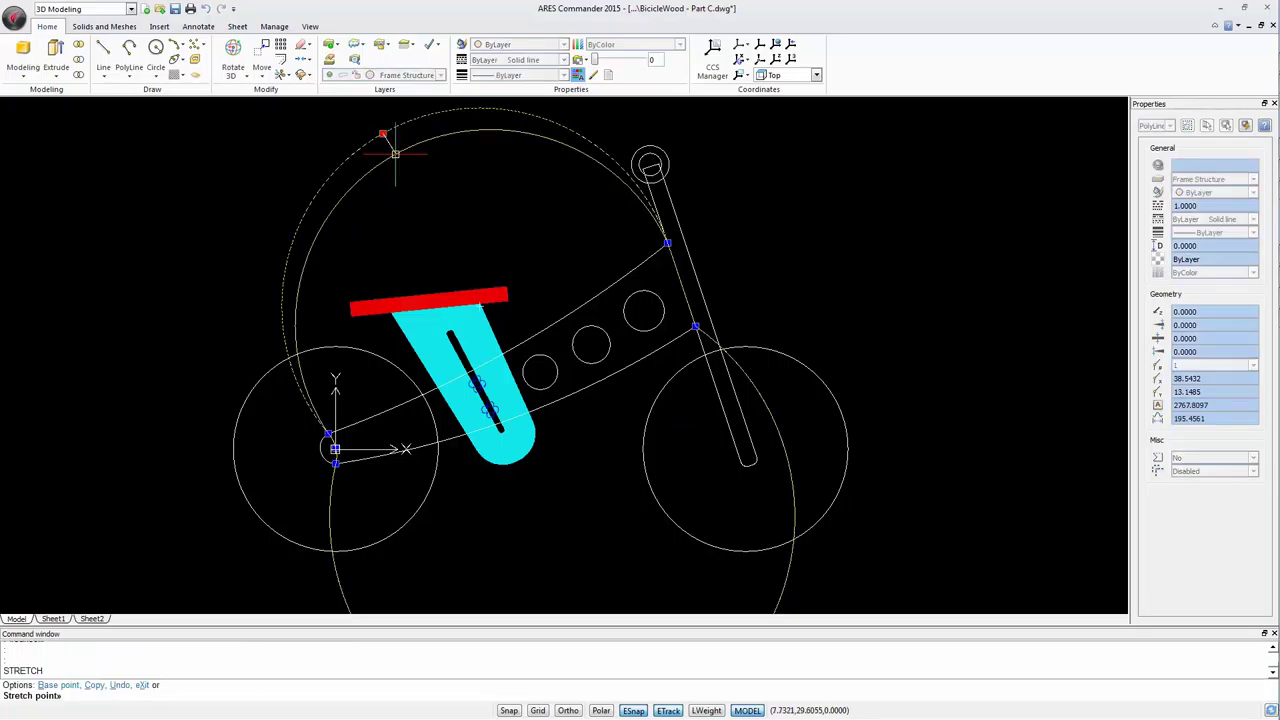
click(509, 353)
middle_drag(639, 446, 641, 282)
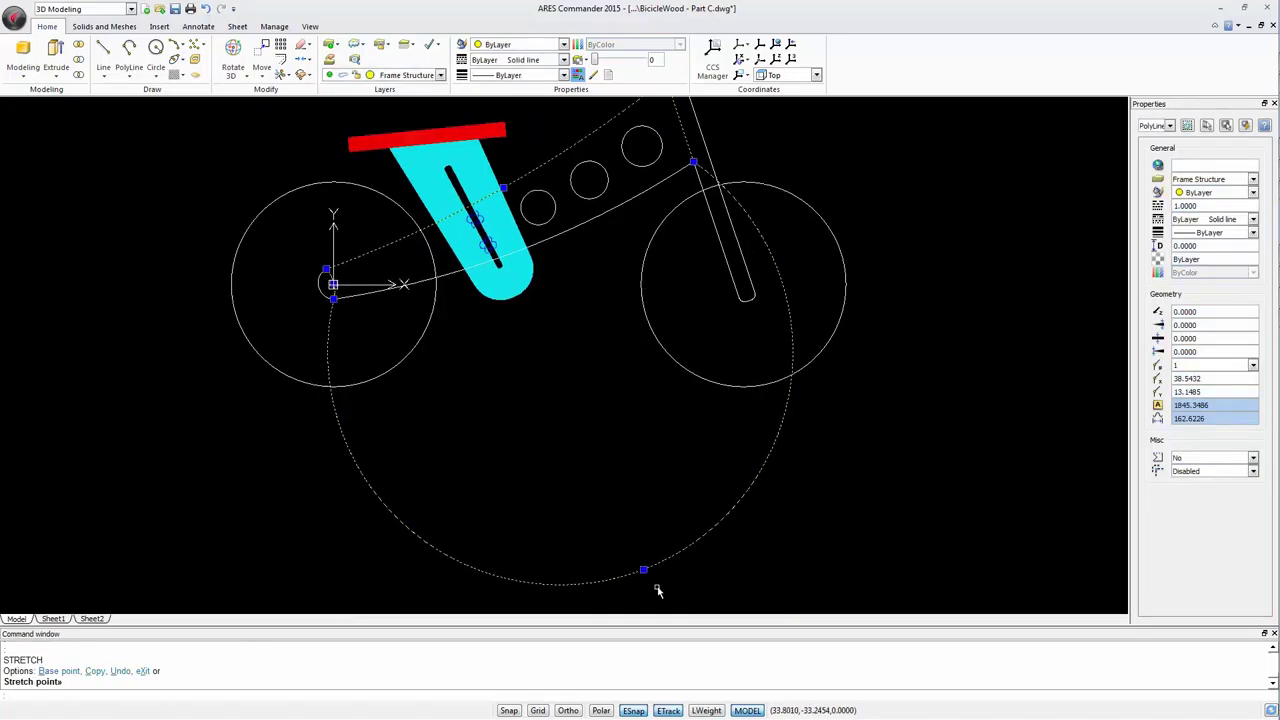
click(644, 571)
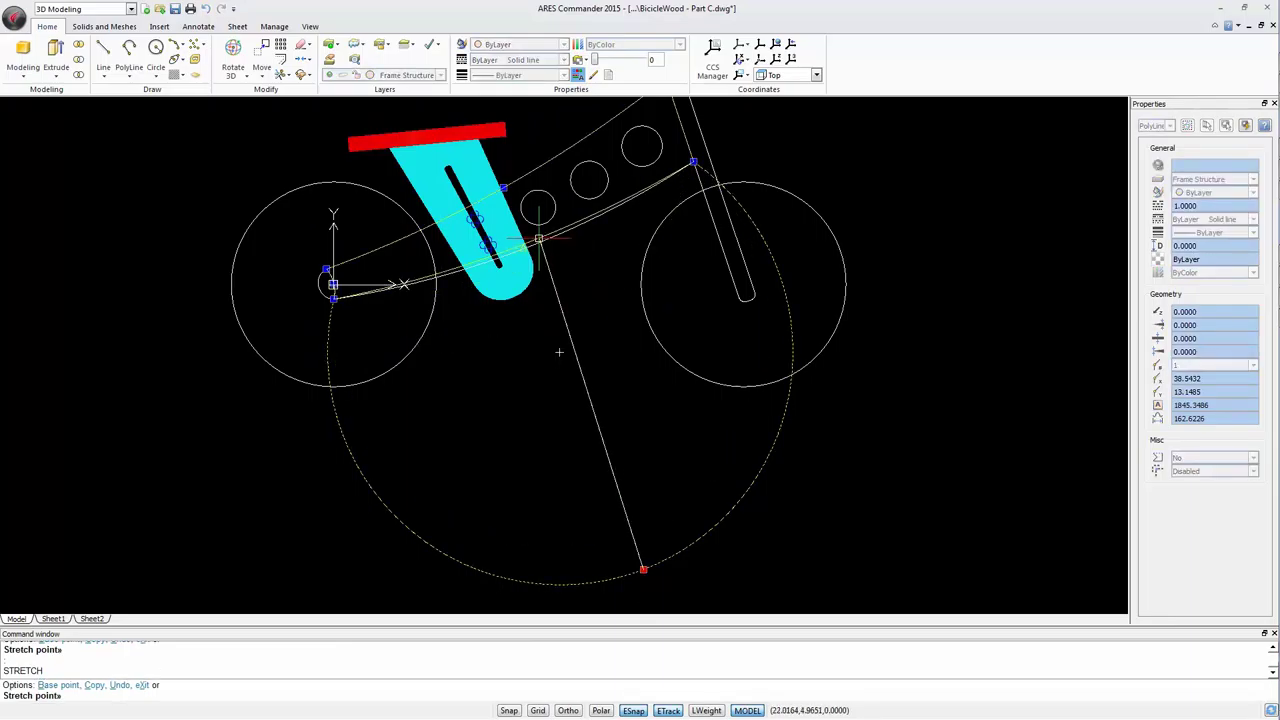
click(333, 300)
scroll(328, 272, up, 6)
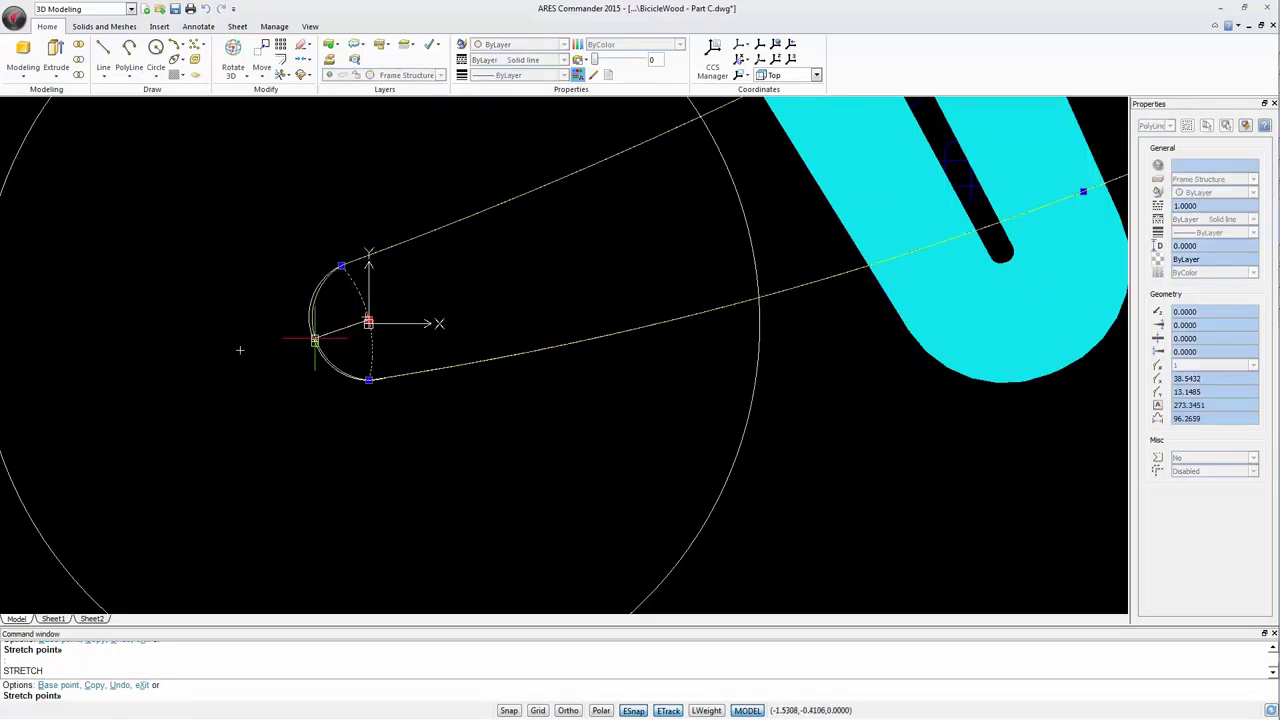
key(Escape)
key(Escape)
scroll(610, 262, down, 6)
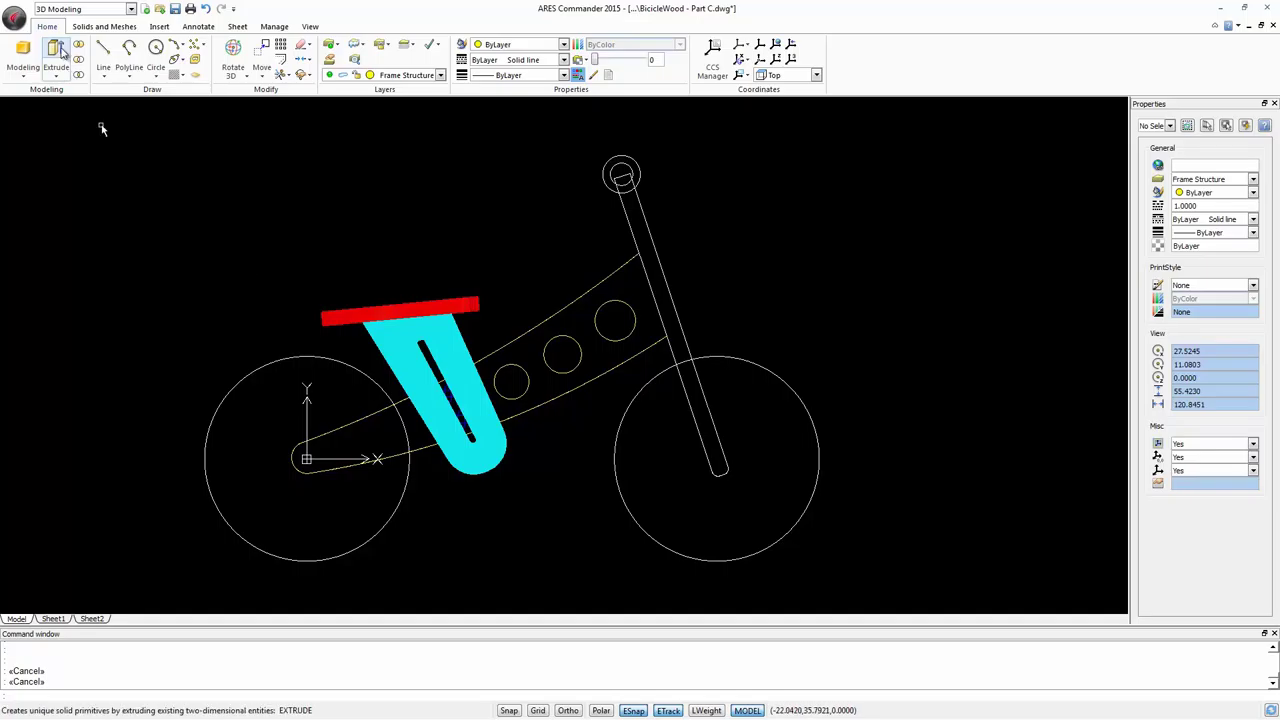
Extrude the frame outline and its three circles to a height of 1.
click(56, 55)
click(521, 374)
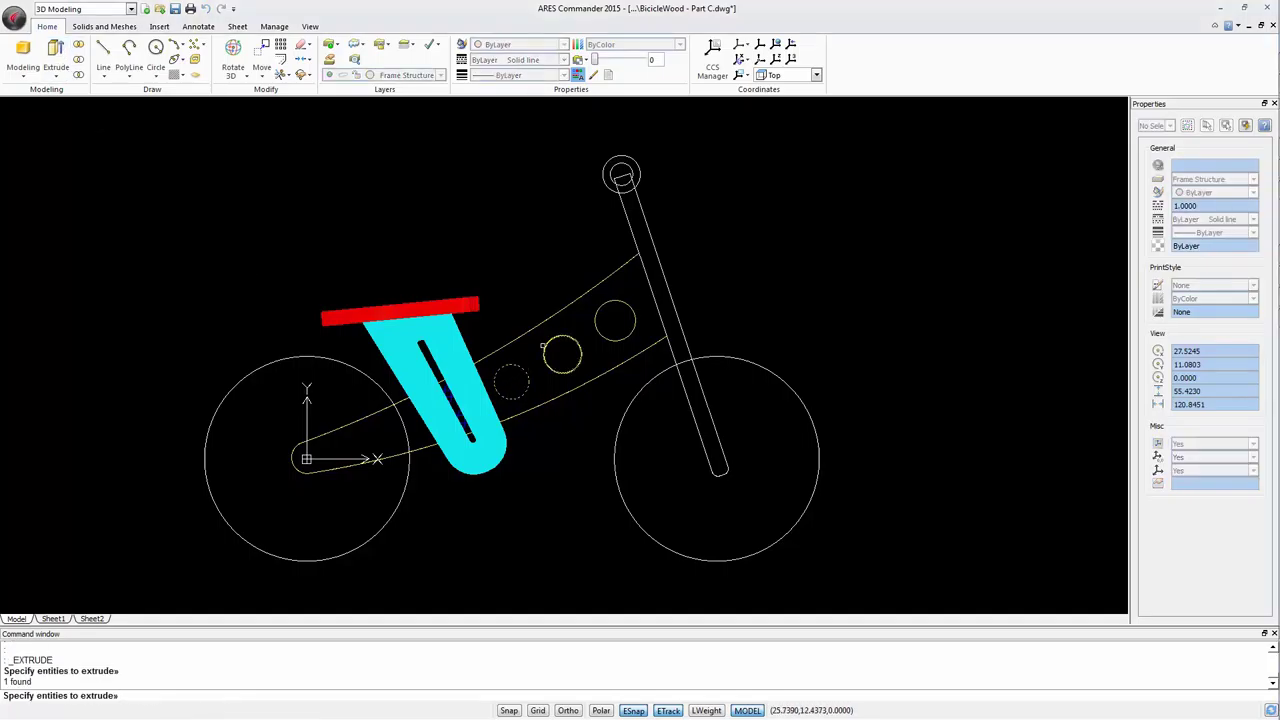
click(556, 339)
click(624, 302)
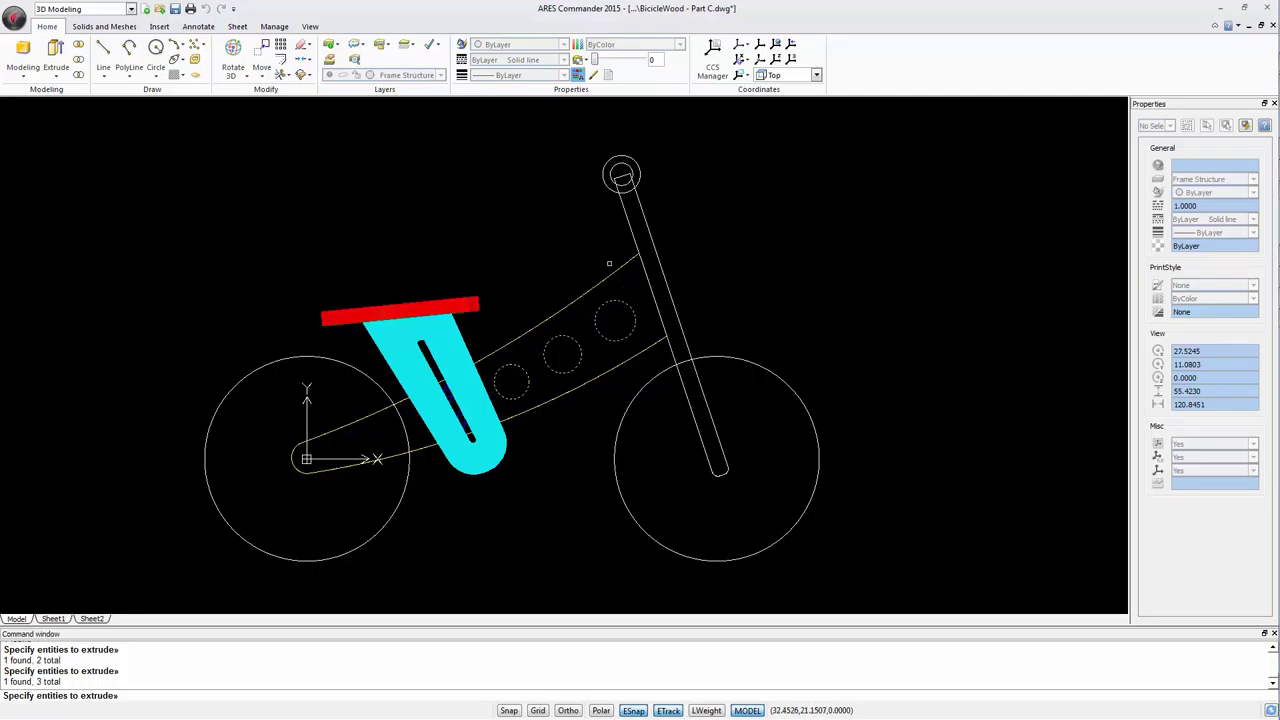
key(Return)
text(1)
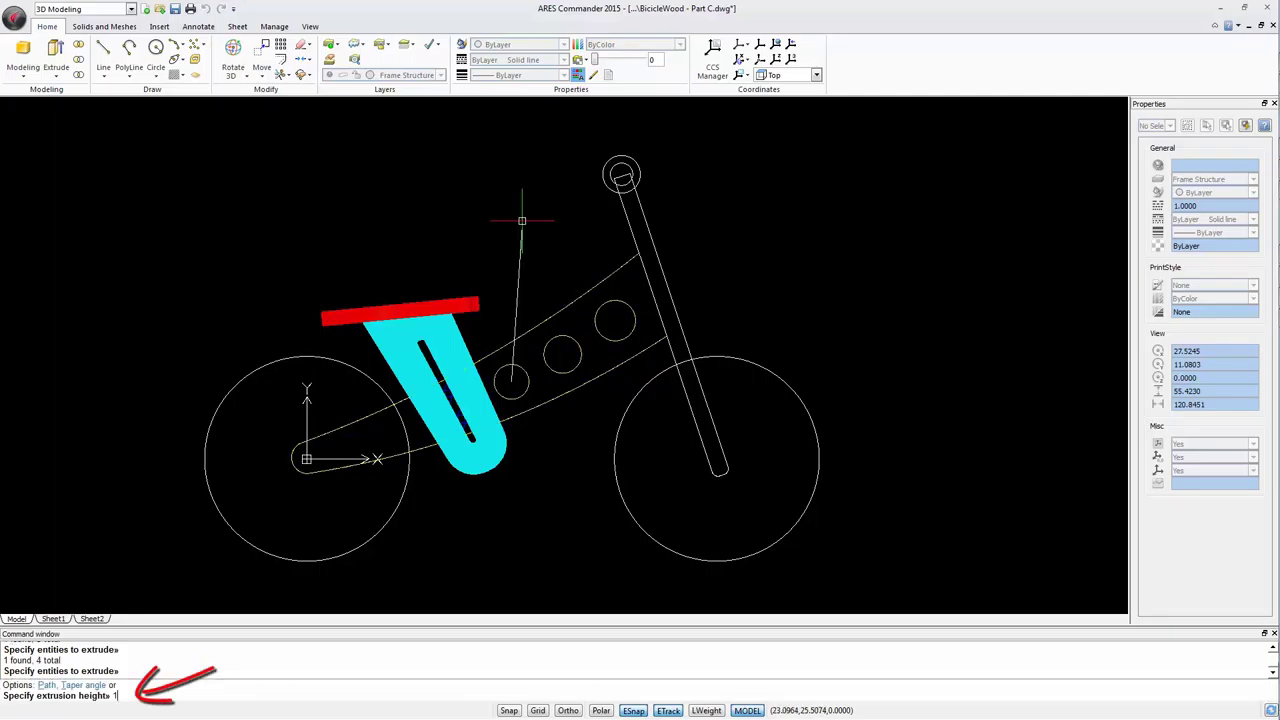
key(Return)
Set the shade view to 2D so the frame and circle edges can be picked.
click(310, 26)
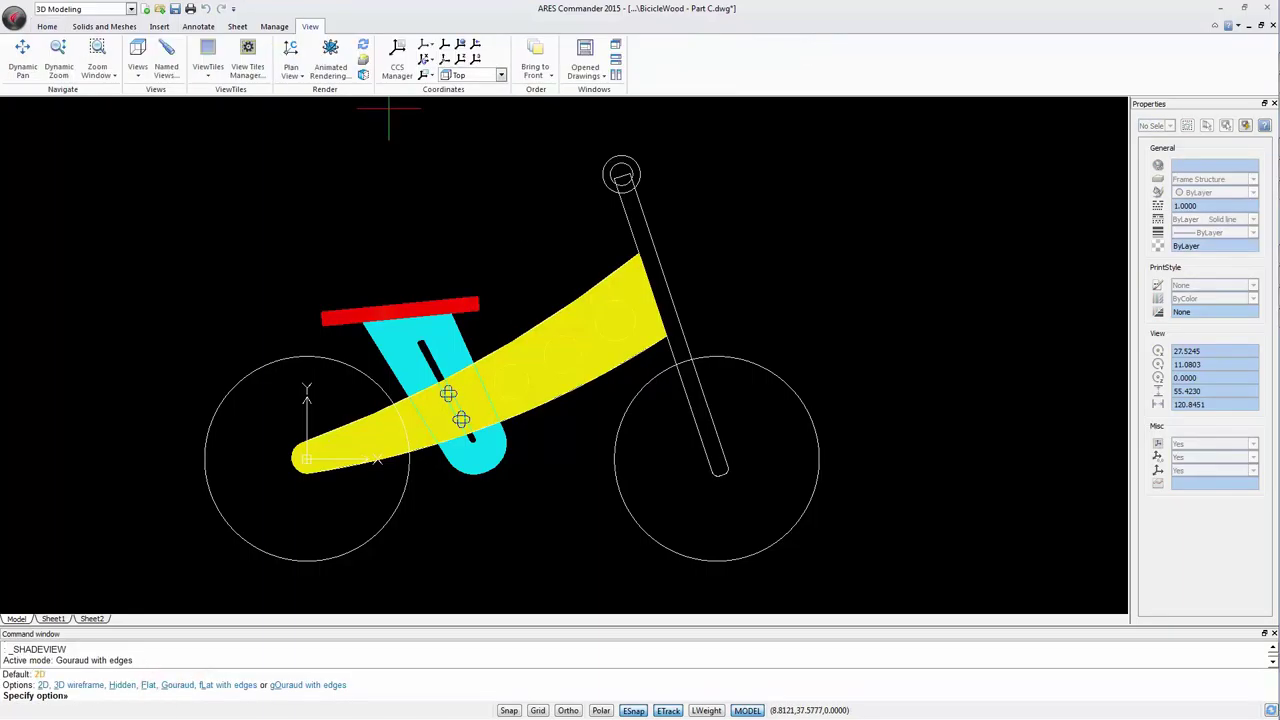
text(2)
key(Return)
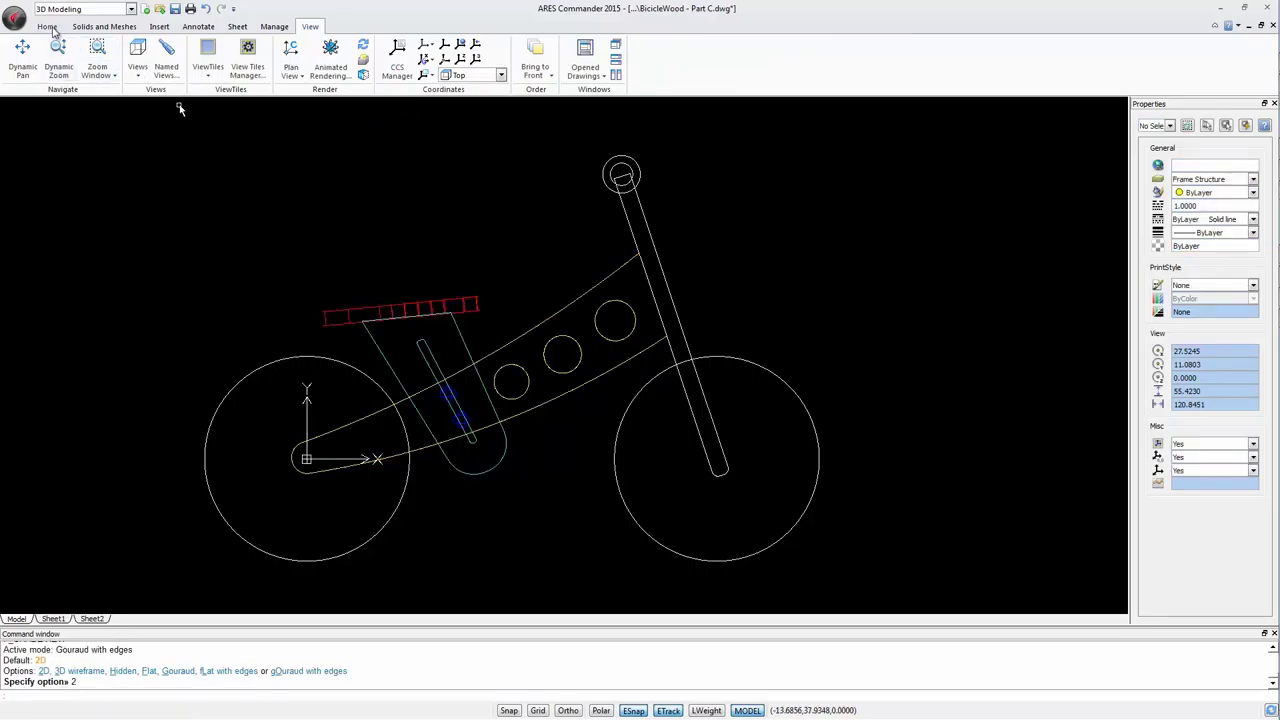
Subtract the three extruded circles from the frame solid.
click(47, 26)
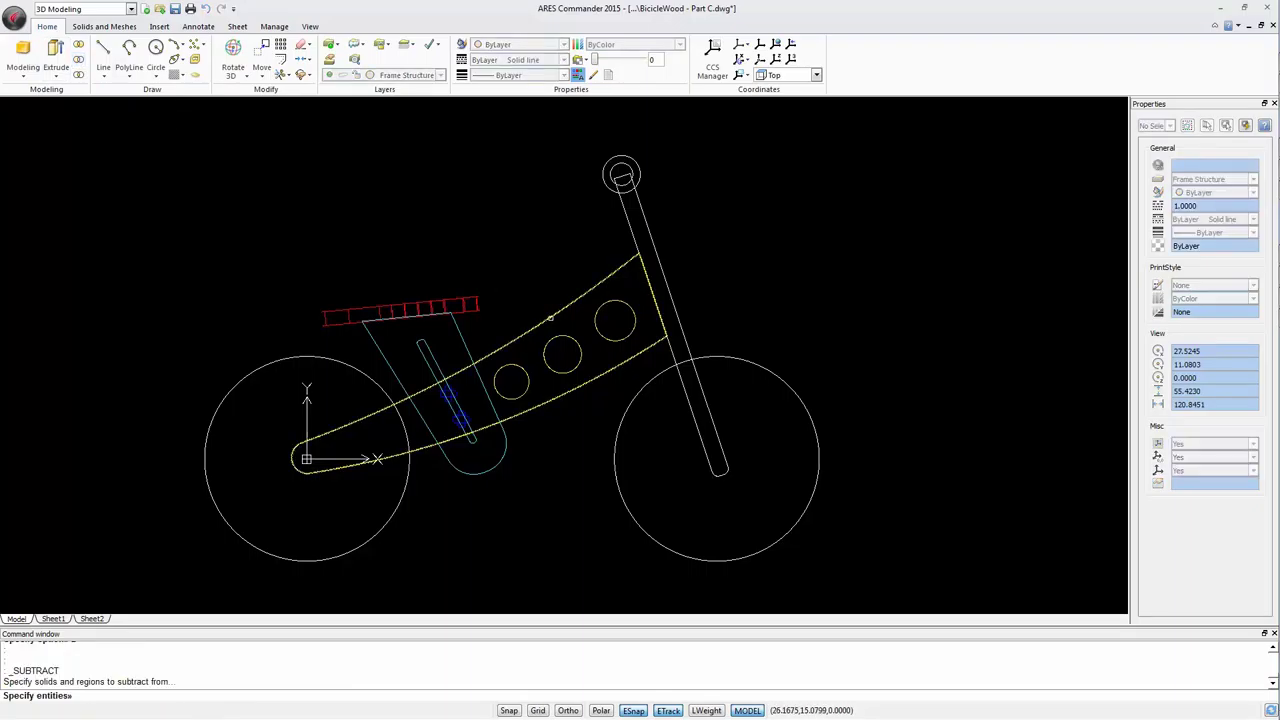
click(550, 318)
key(Return)
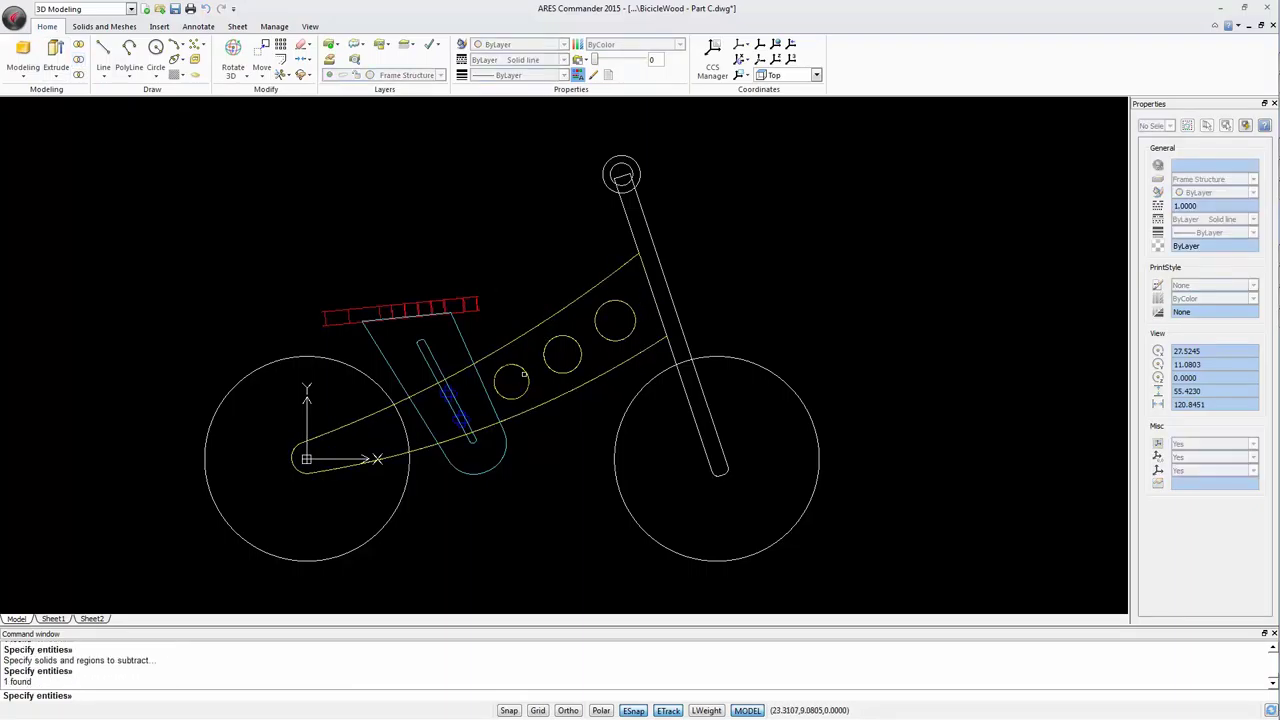
click(569, 342)
click(604, 339)
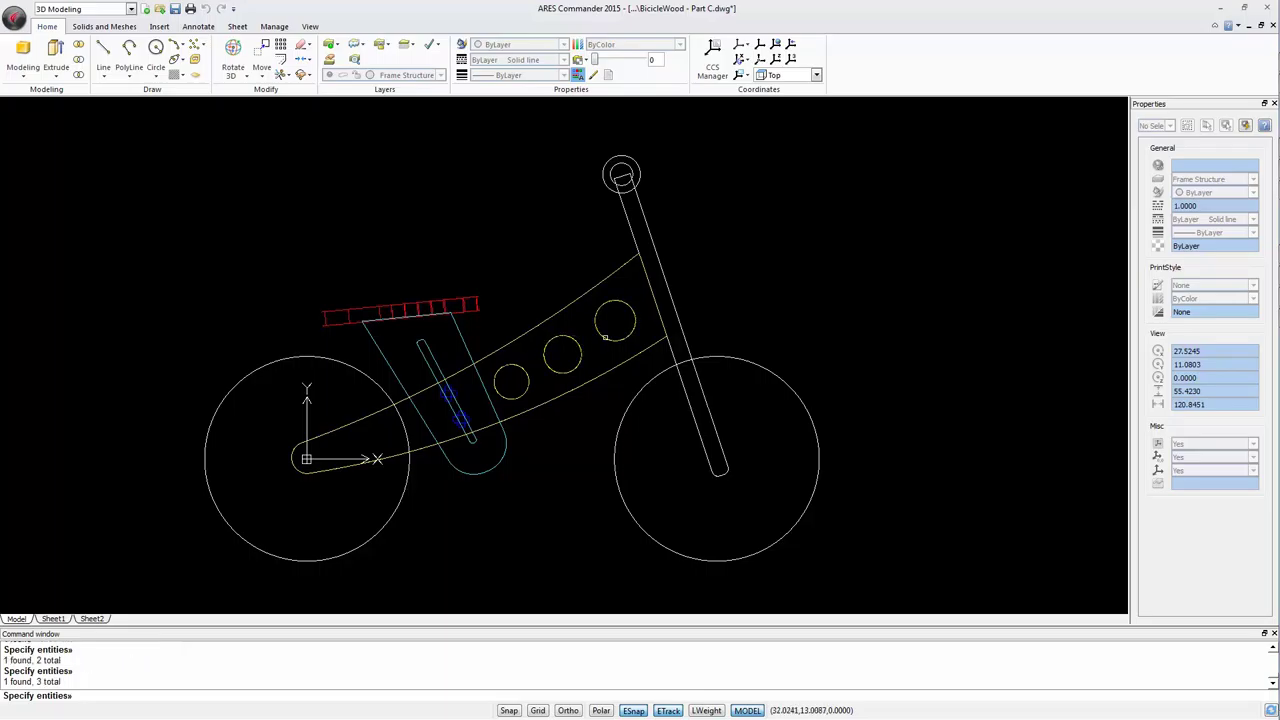
key(Escape)
Set the shade view to Gouraud with edges.
click(312, 28)
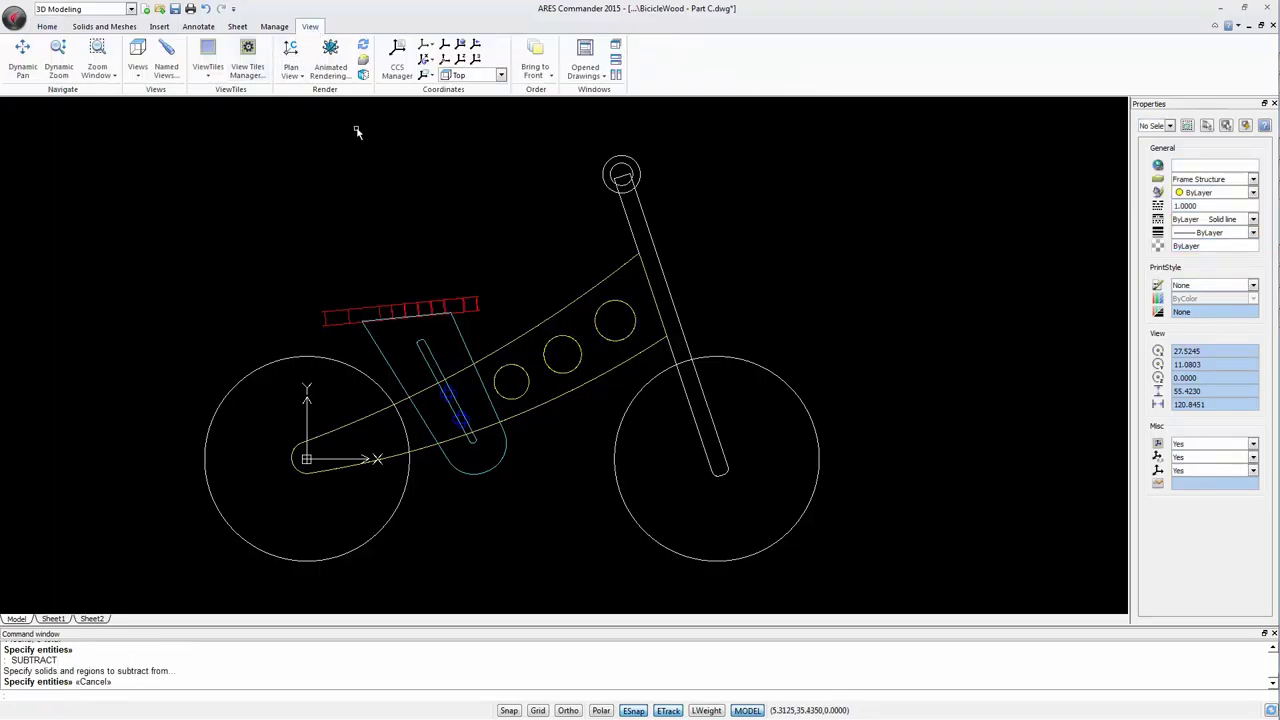
click(363, 75)
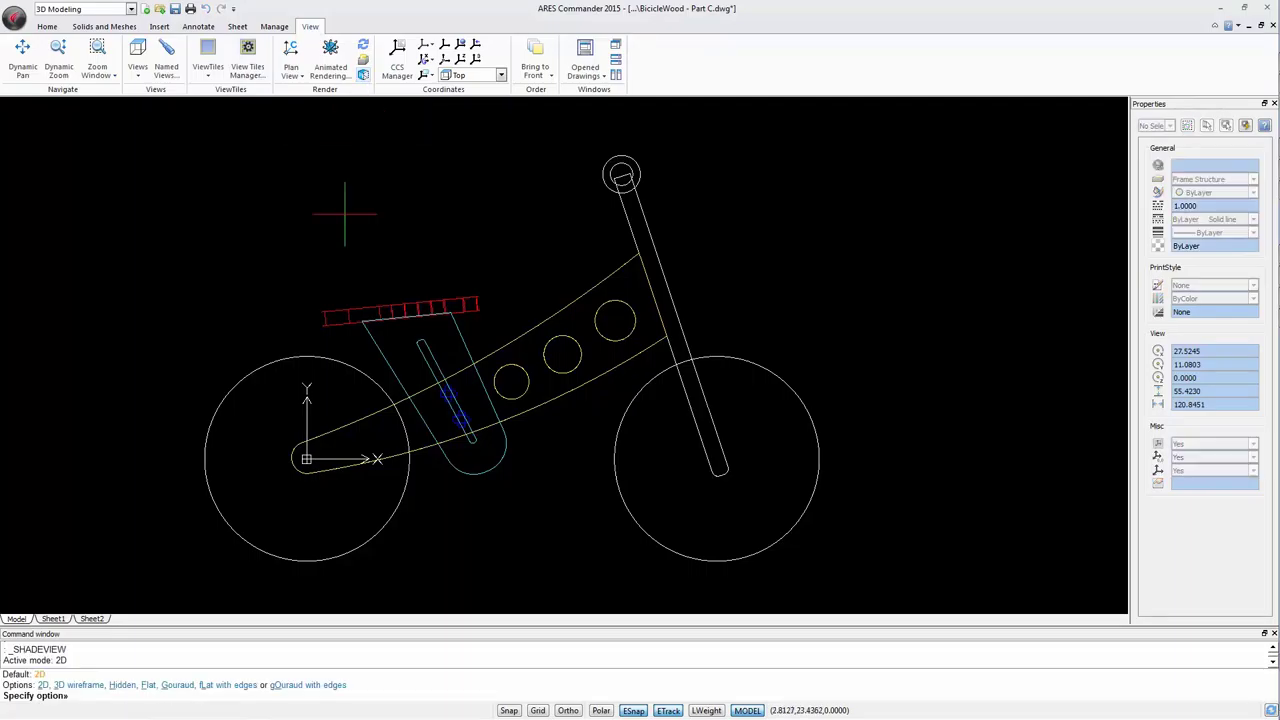
text(o)
key(Return)
shift+middle_drag(265, 172, 127, 308)
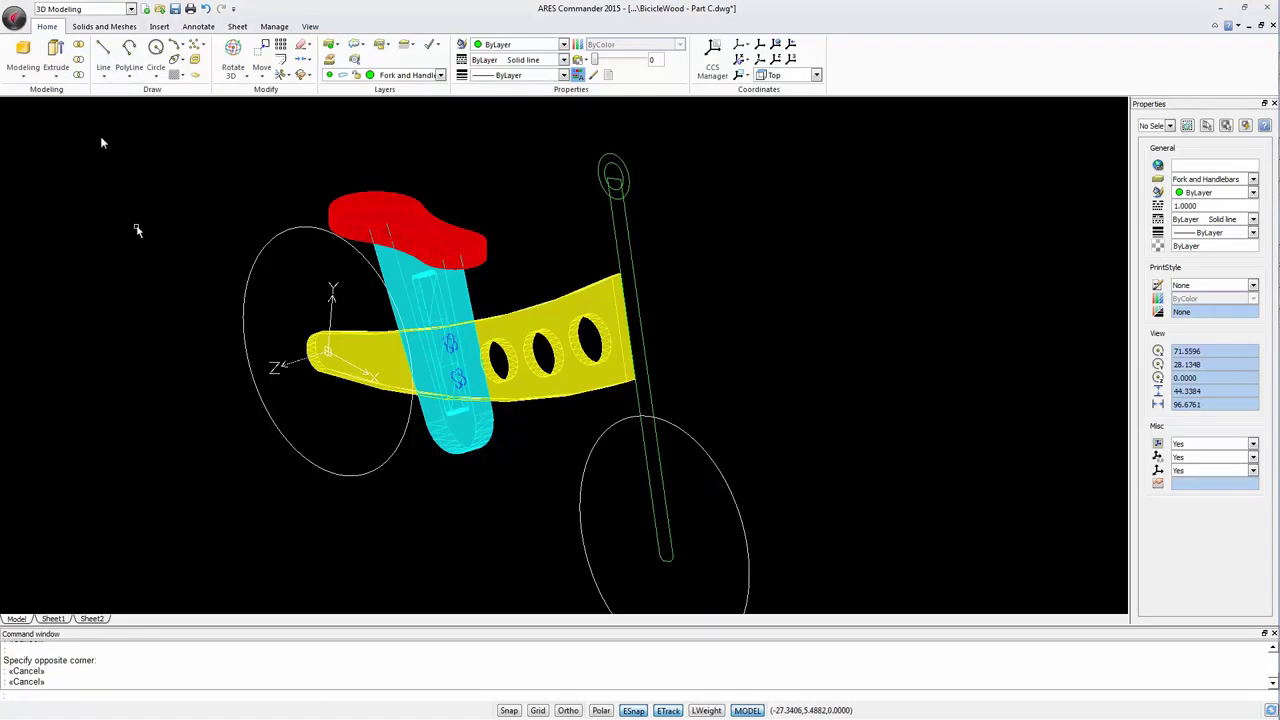
Extrude the inner handlebar circle at the top of the fork to a height of 12.
click(56, 58)
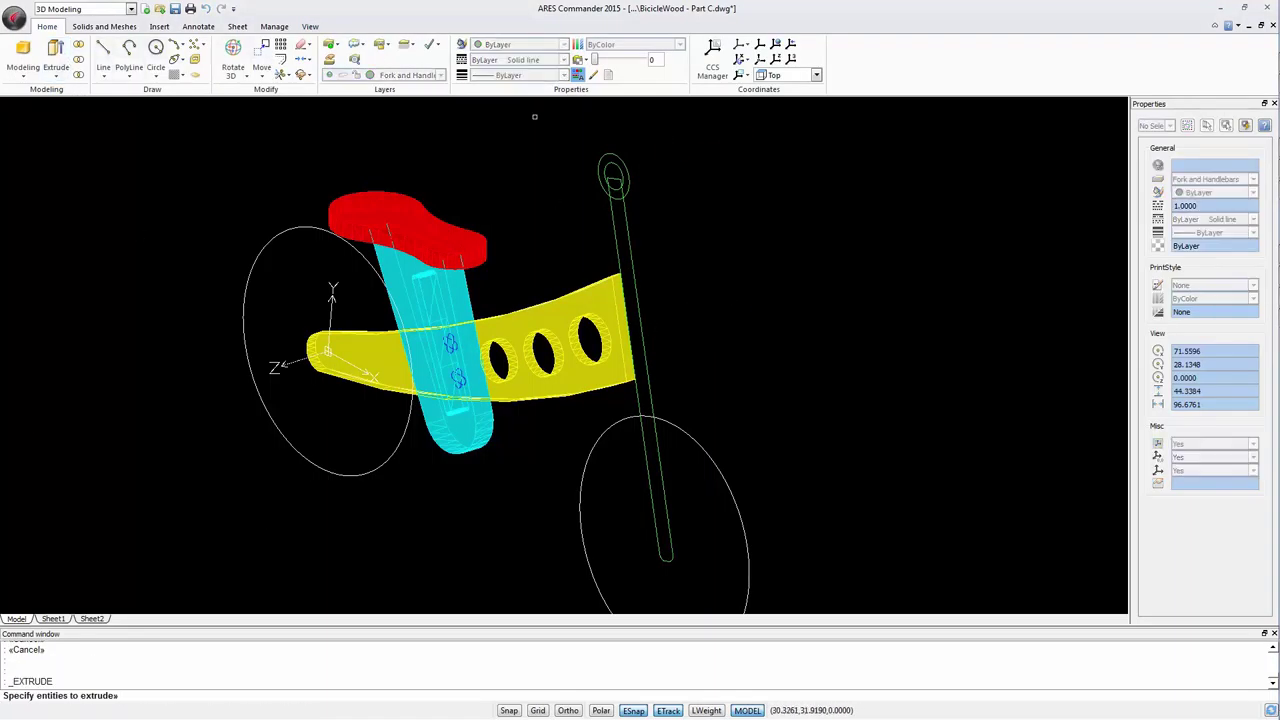
click(617, 171)
key(Return)
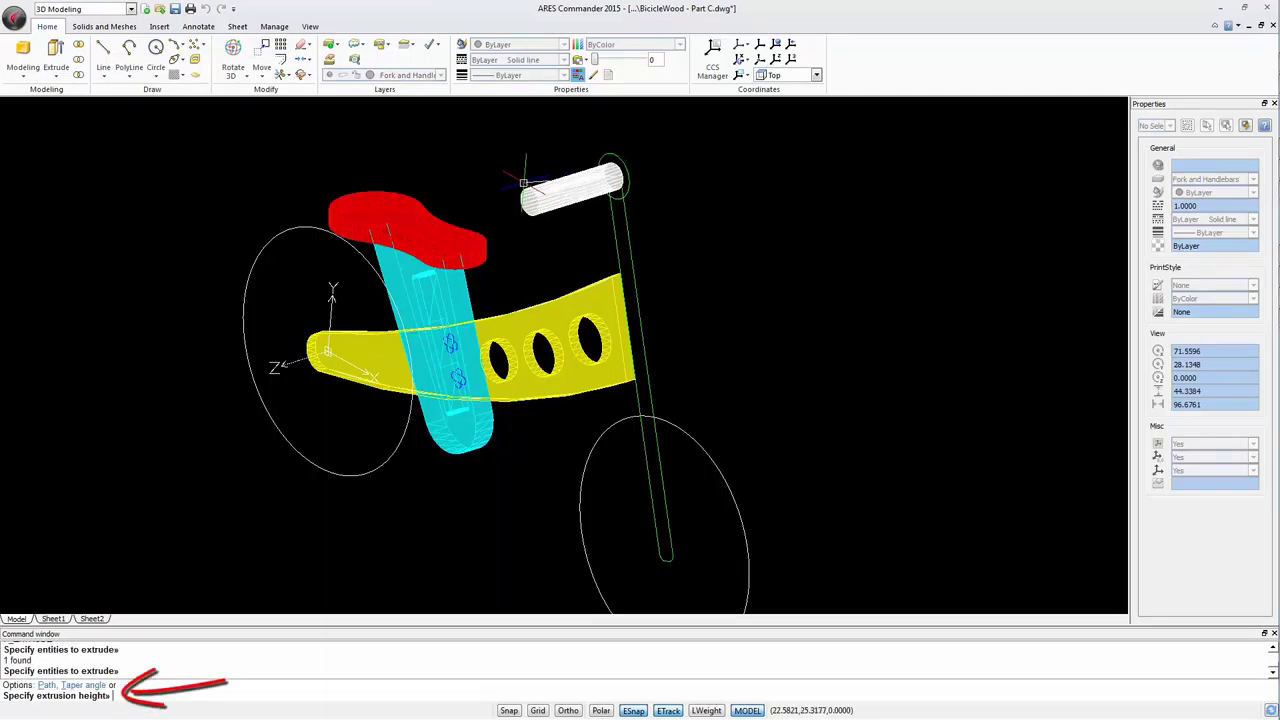
text(12)
key(Return)
Extrude the outer handlebar circle to a height of 5.
key(Return)
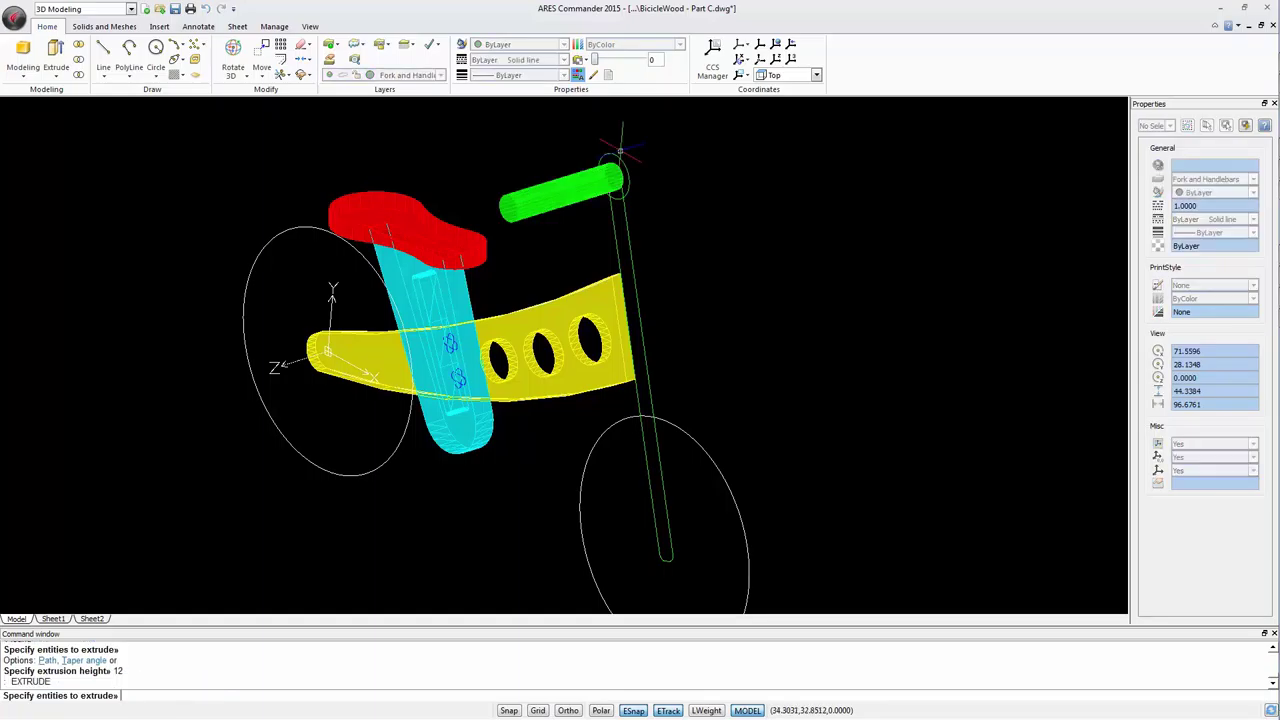
click(607, 160)
key(Return)
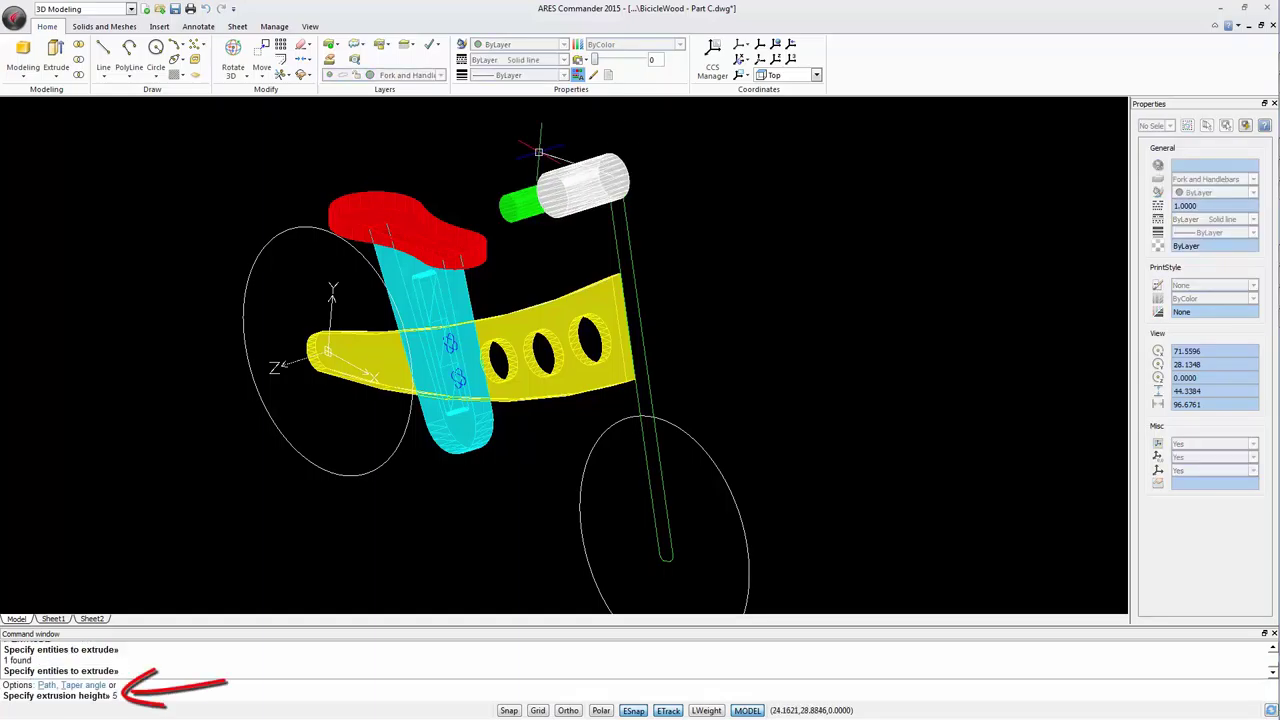
key(Return)
Extrude the long fork profile to a height of 4.5.
click(55, 55)
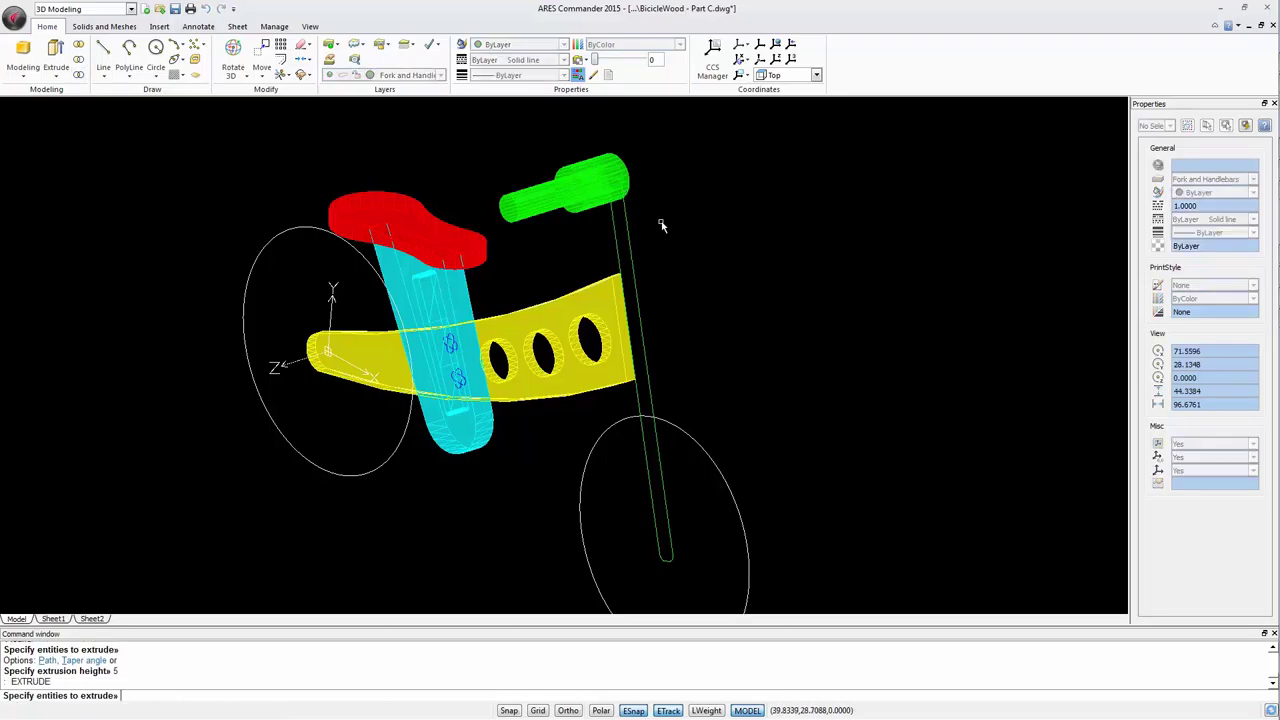
click(628, 241)
key(Return)
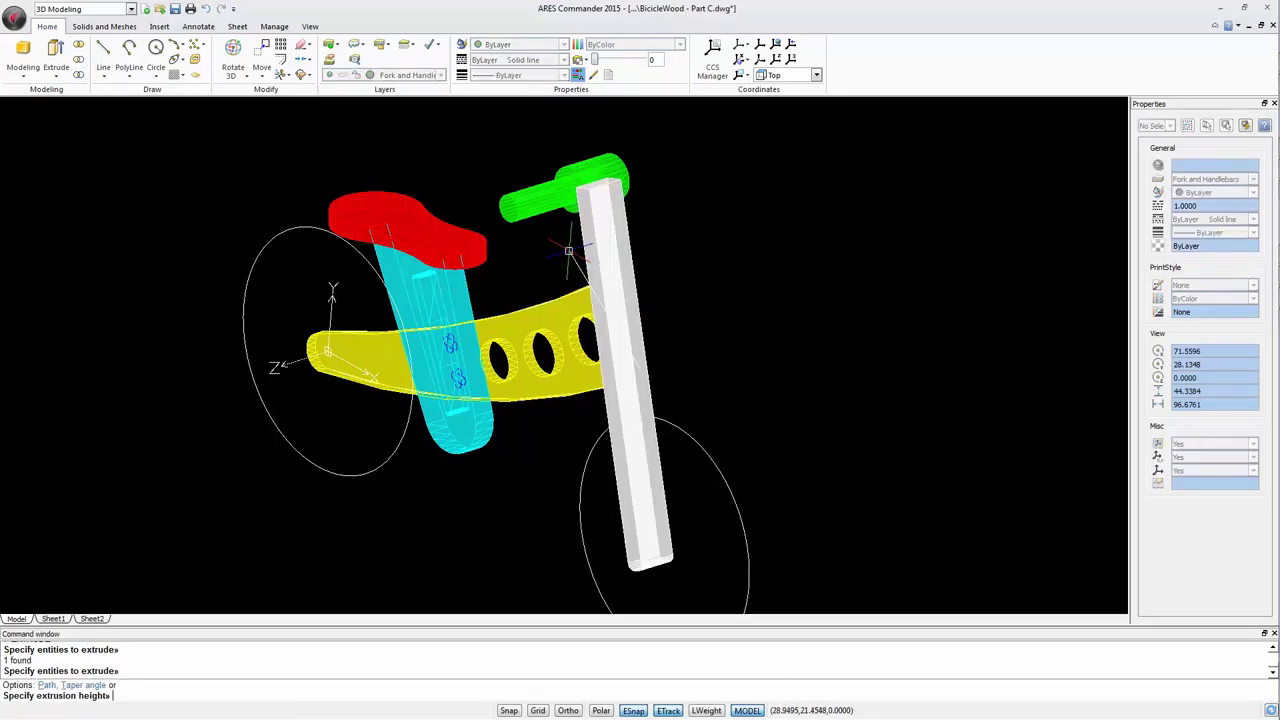
text(4.5)
key(Return)
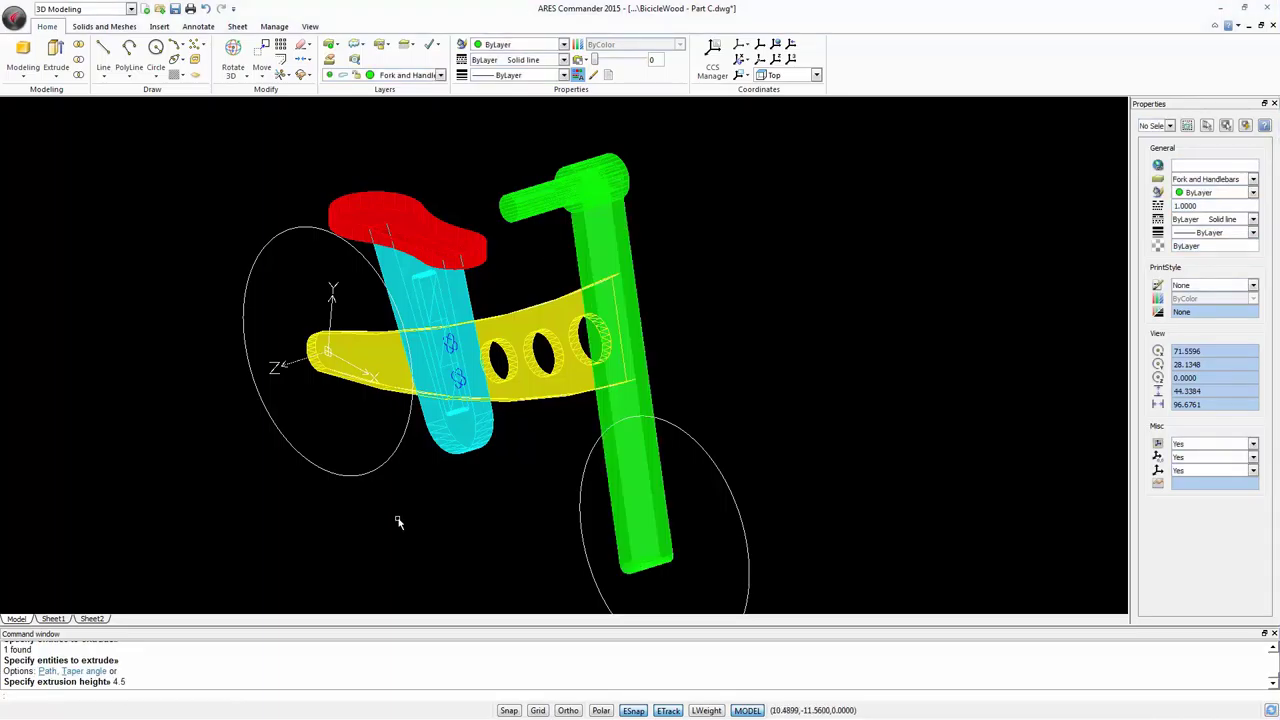
Show the bicycle in the Top view, followed by the Right view.
click(311, 27)
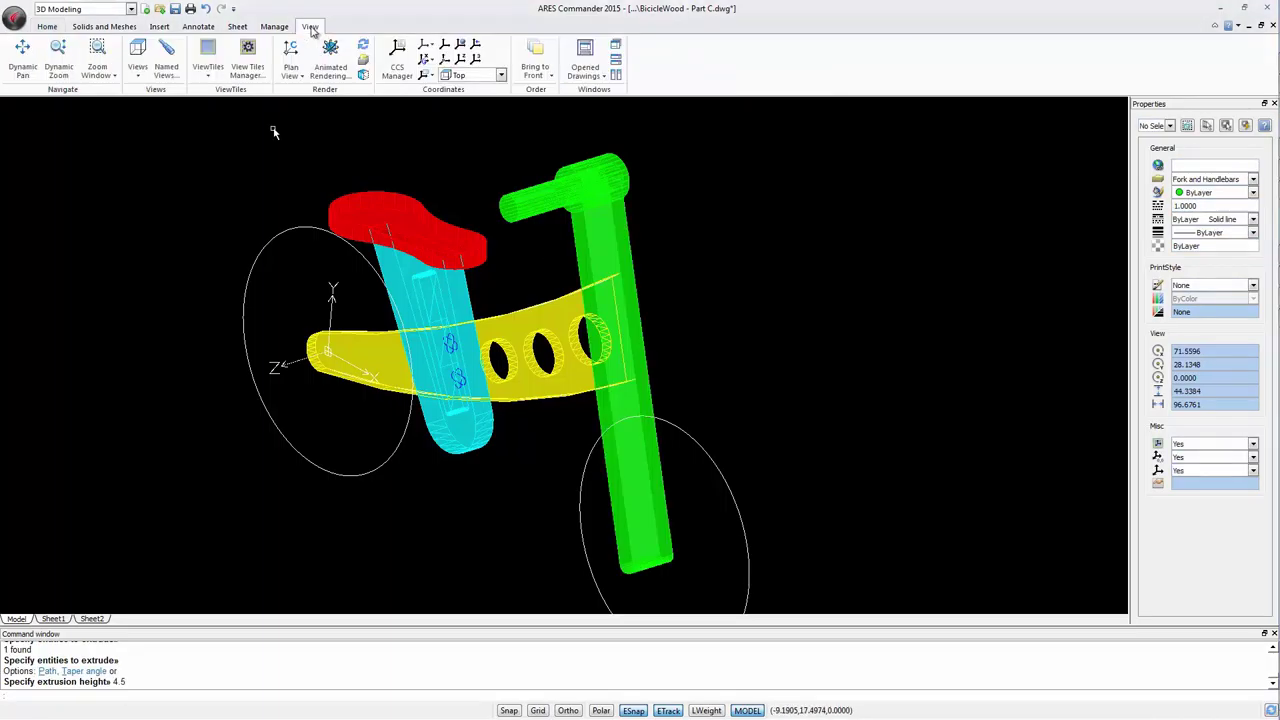
click(138, 68)
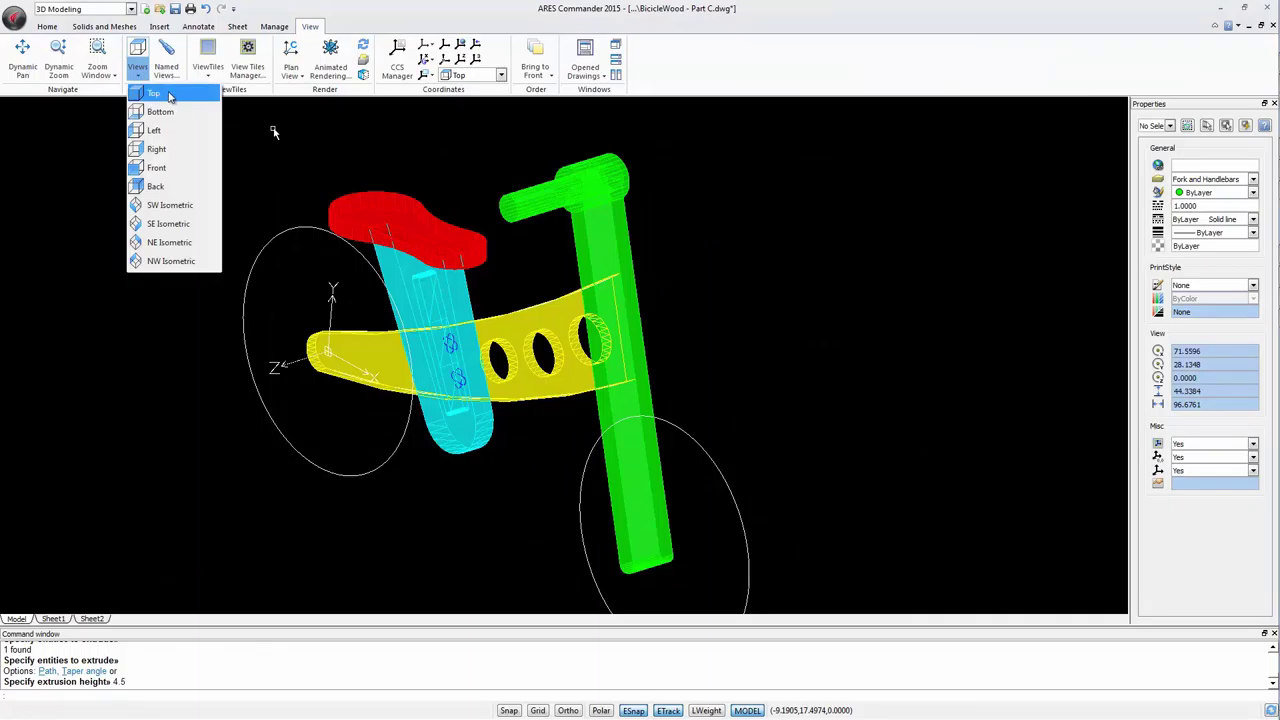
click(170, 96)
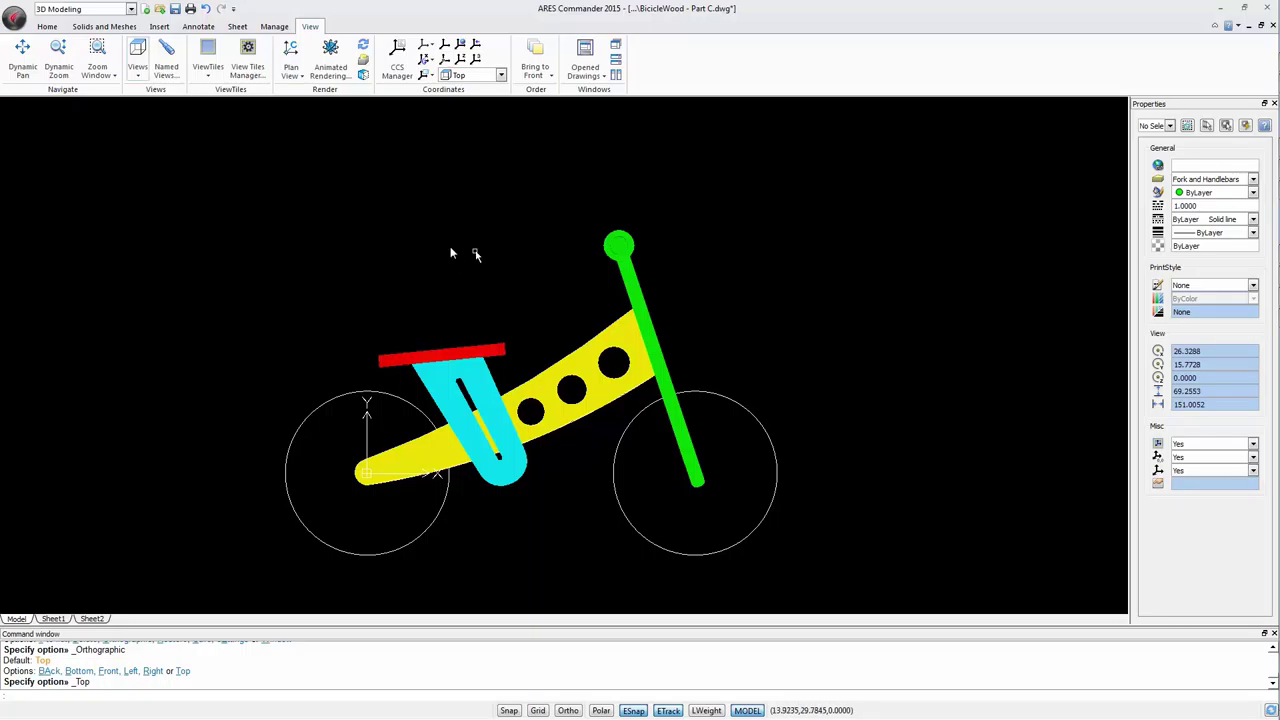
key(Escape)
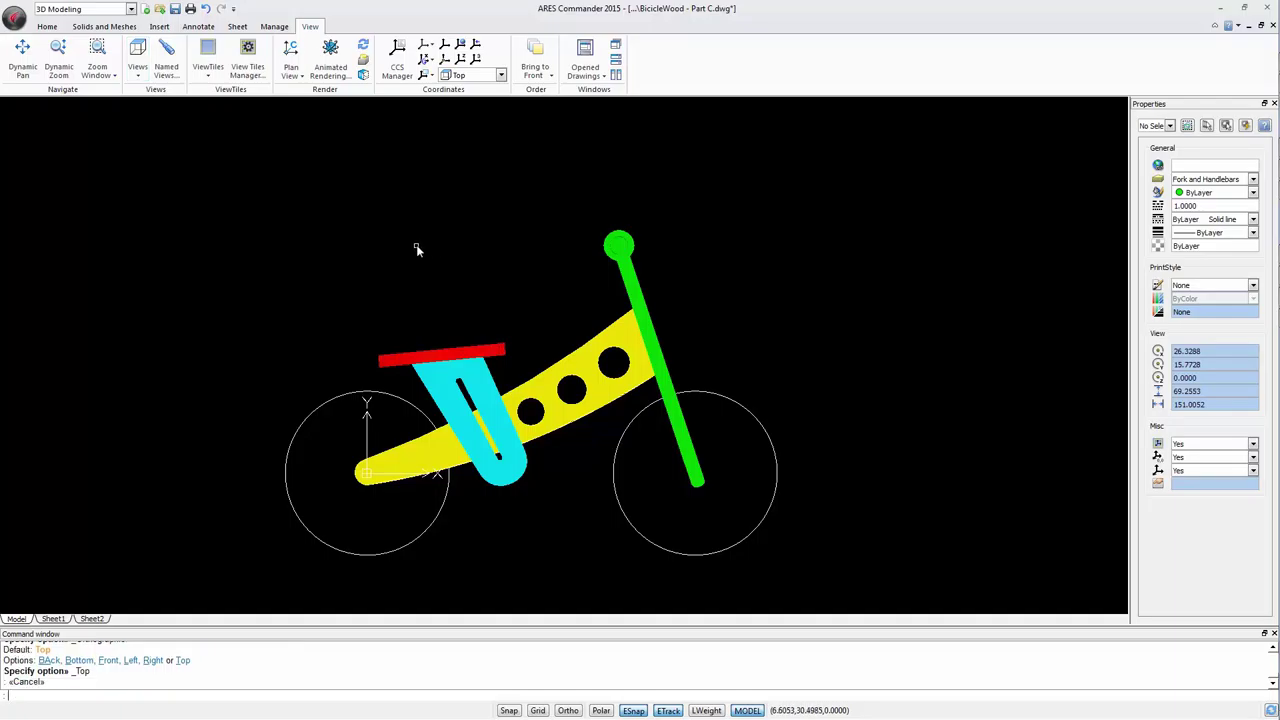
click(137, 70)
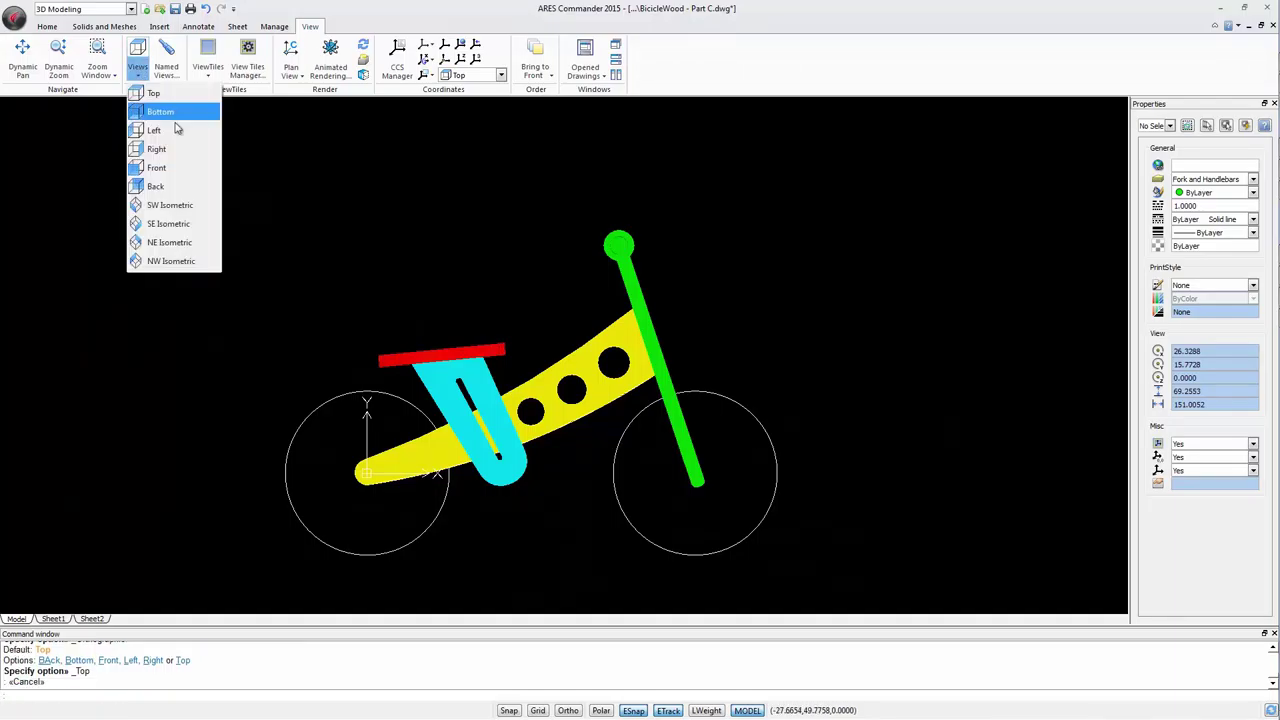
click(160, 149)
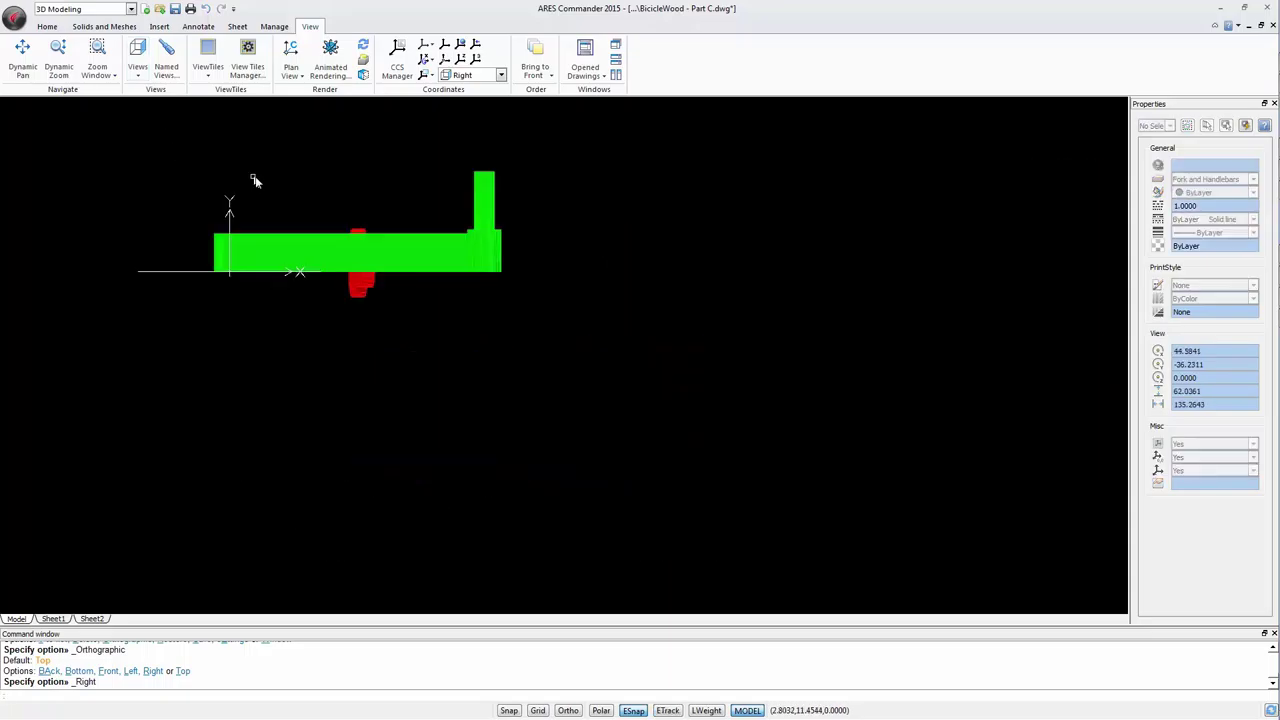
Rotate all the bicycle entities upright by a quarter turn counterclockwise about pivot point 0,0 with Ortho on.
click(47, 26)
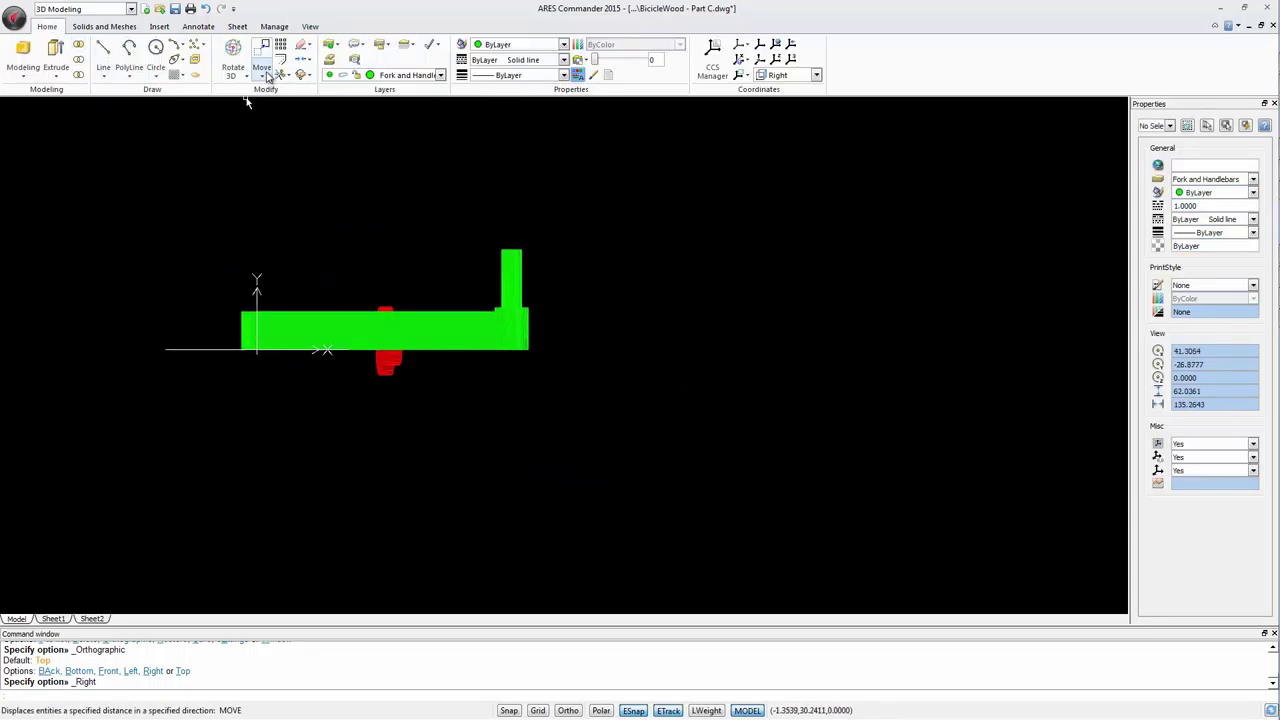
click(268, 78)
click(300, 130)
click(140, 168)
click(616, 428)
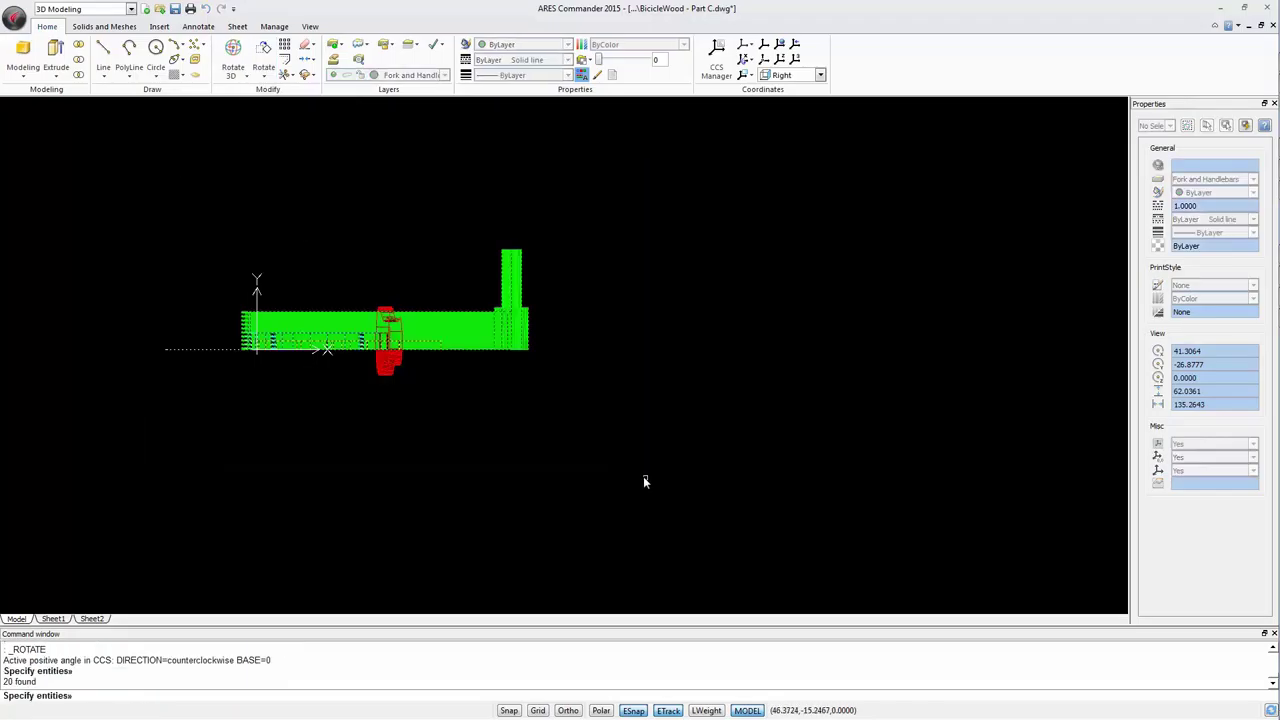
key(Return)
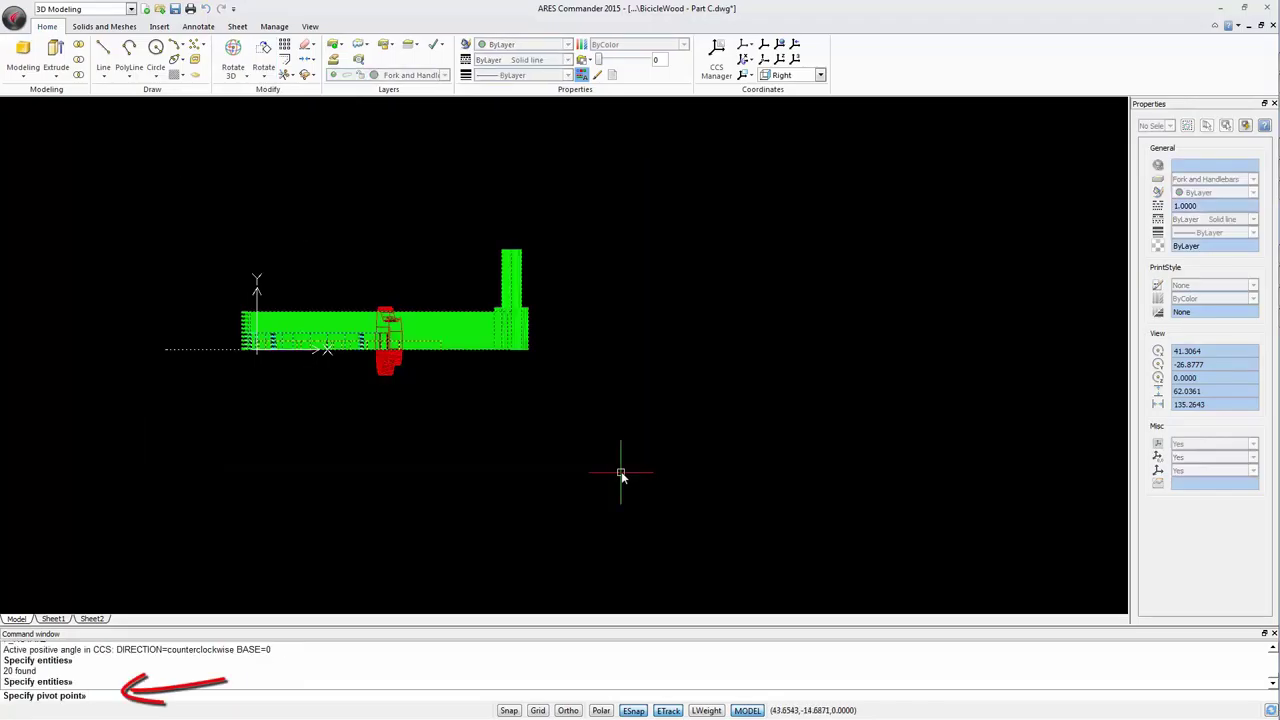
text(0,0)
key(Return)
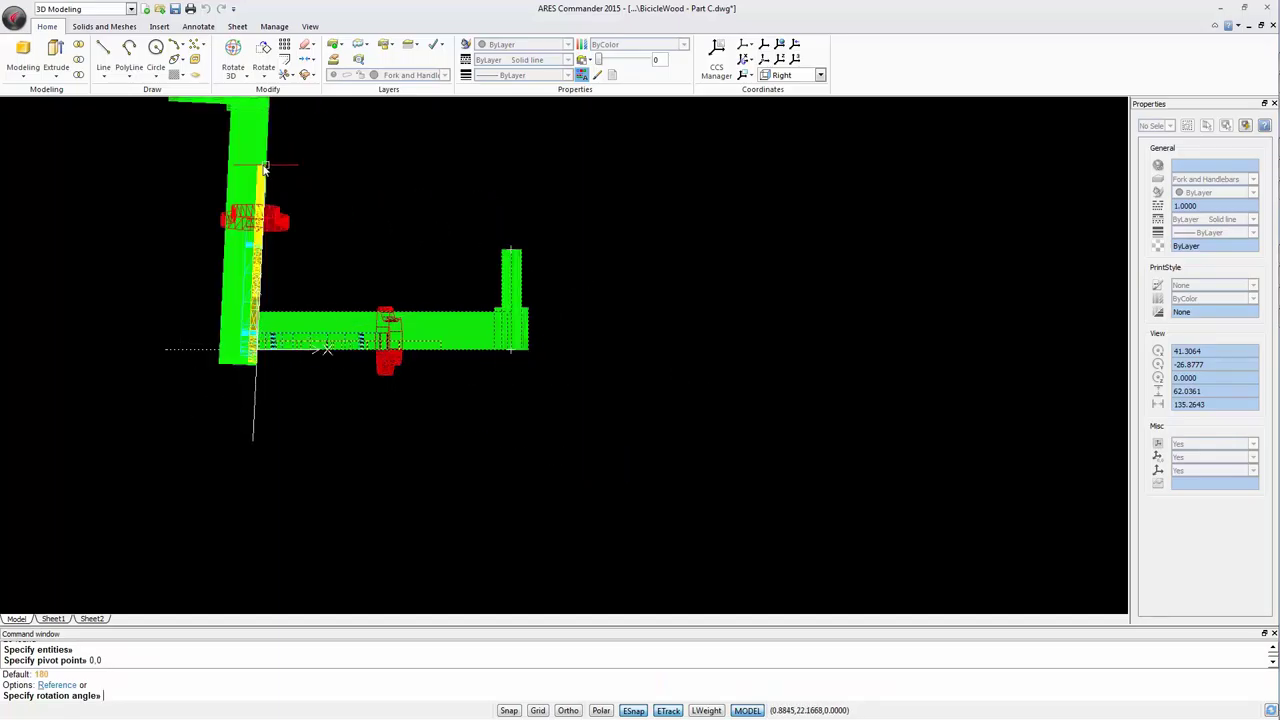
key(F8)
Examine the upright bicycle in the Top view and the SE Isometric view.
click(310, 26)
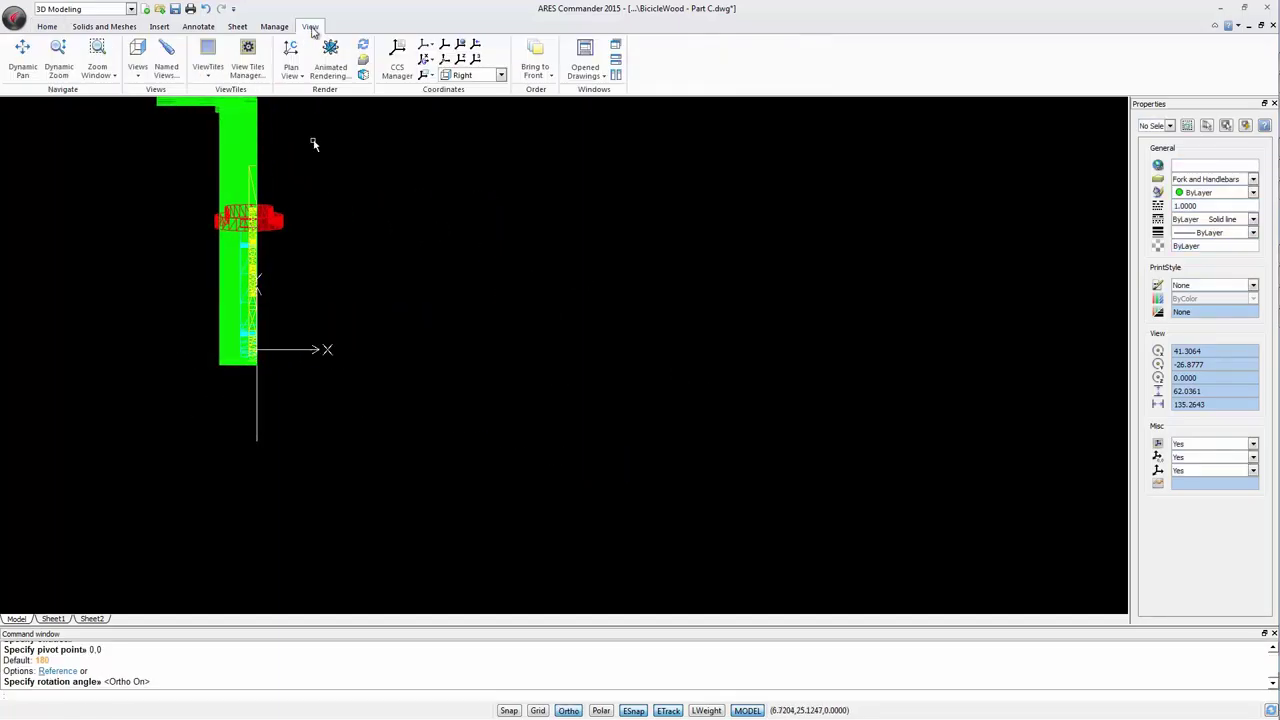
click(139, 68)
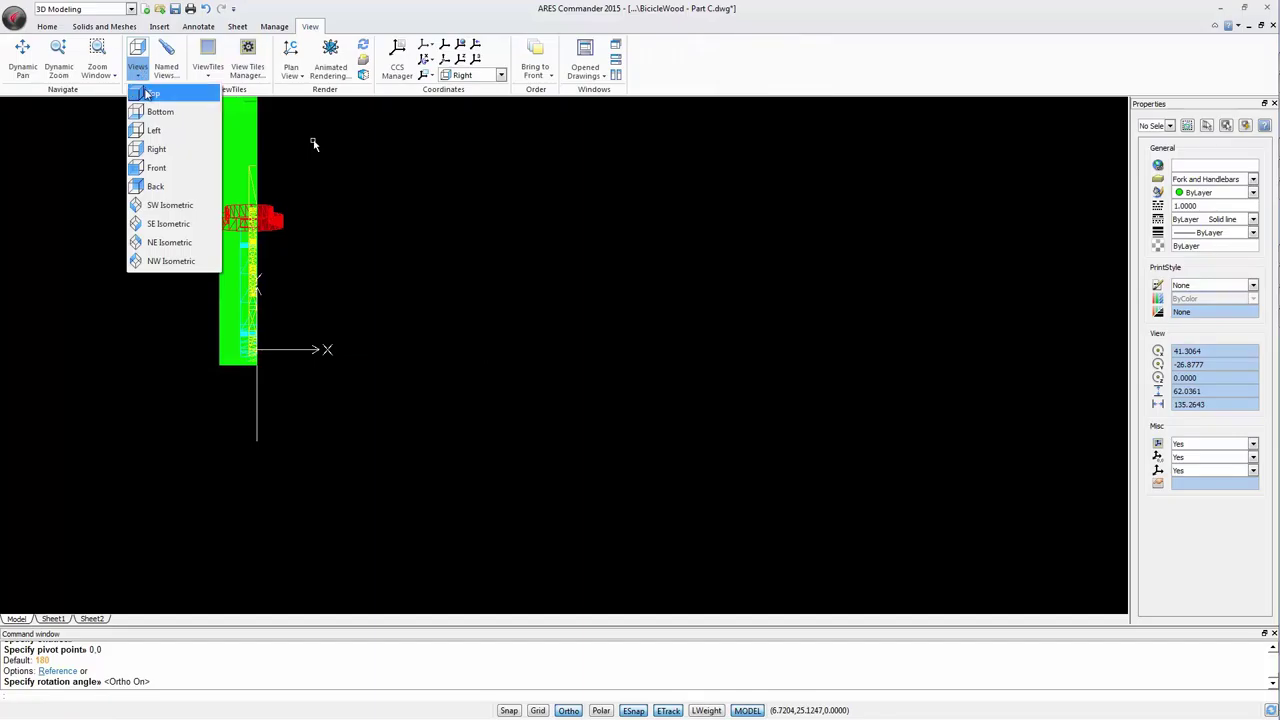
click(150, 93)
scroll(337, 507, down, 2)
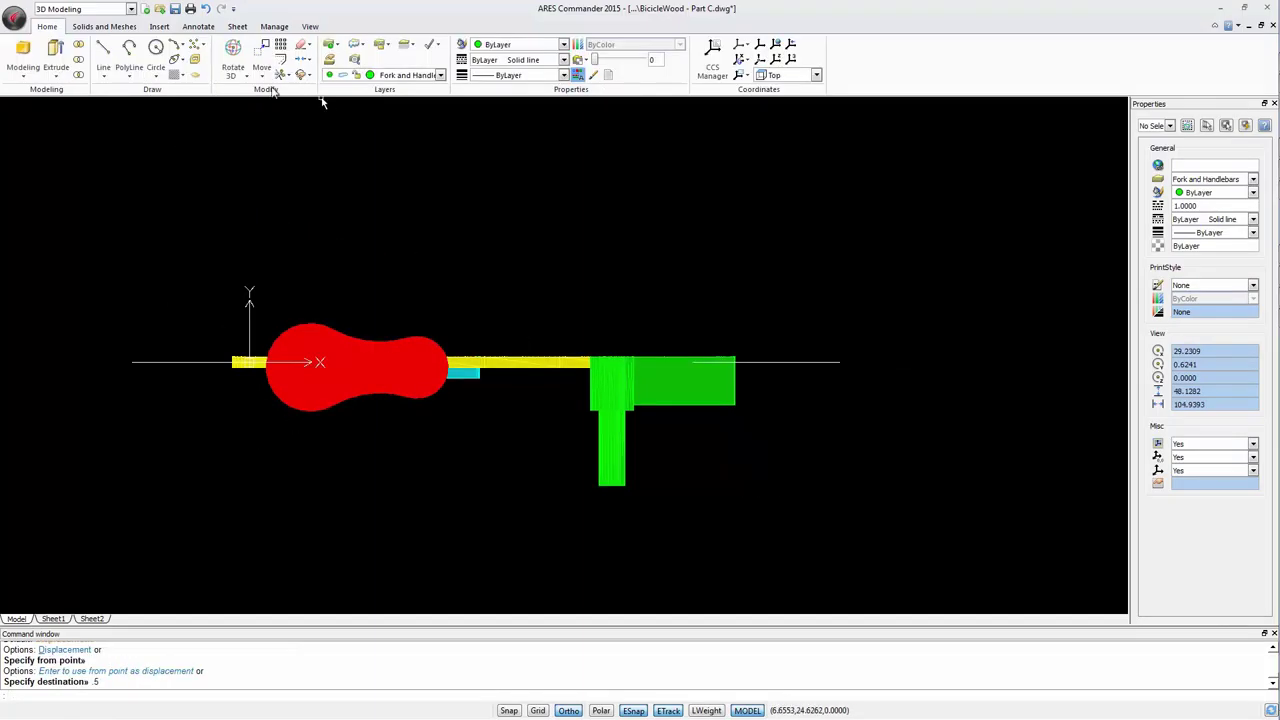
click(311, 28)
click(137, 68)
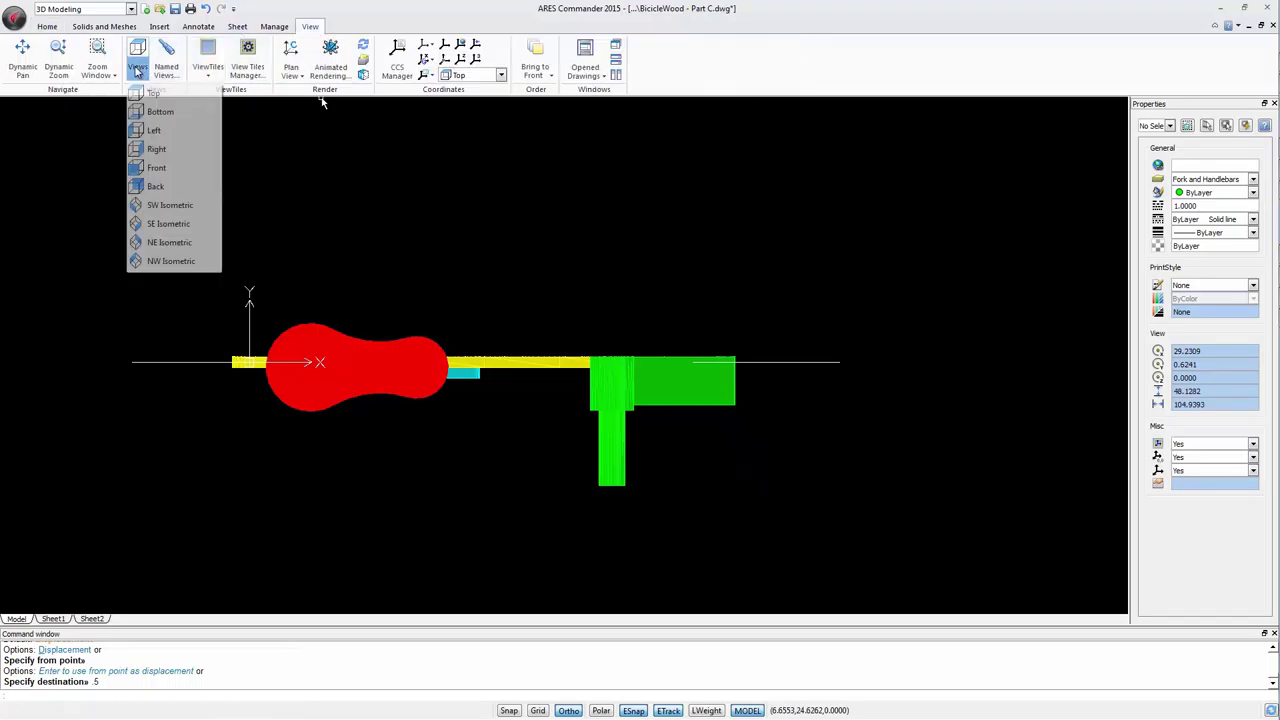
click(160, 224)
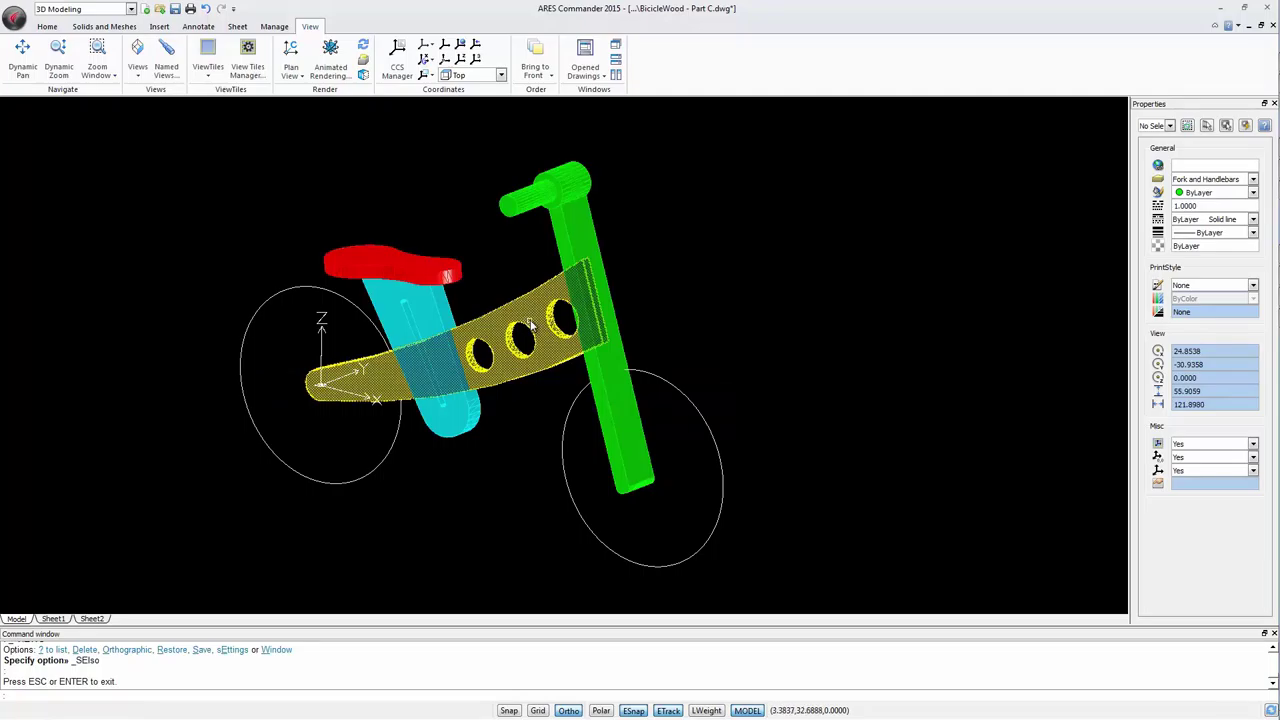
Rotate the yellow frame slightly counterclockwise in the Top view, pivoting about its front end on the centre line.
click(137, 68)
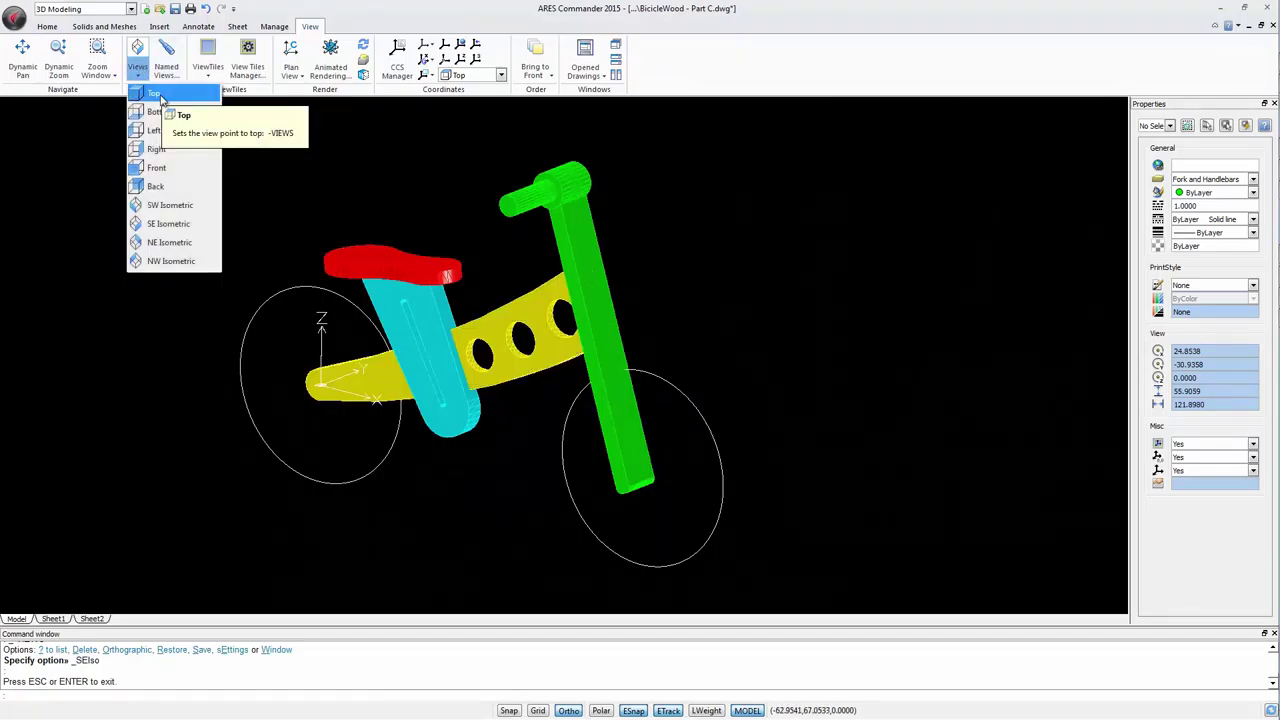
click(155, 93)
click(47, 26)
click(261, 72)
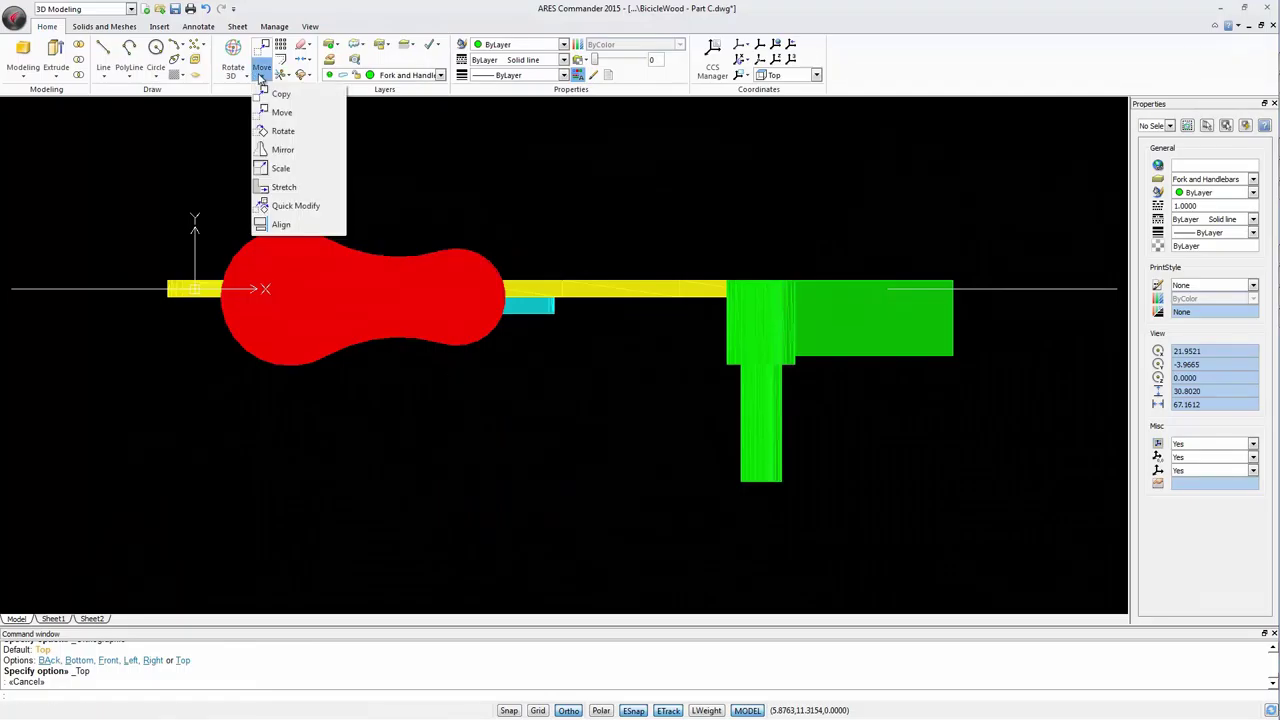
click(285, 133)
click(685, 296)
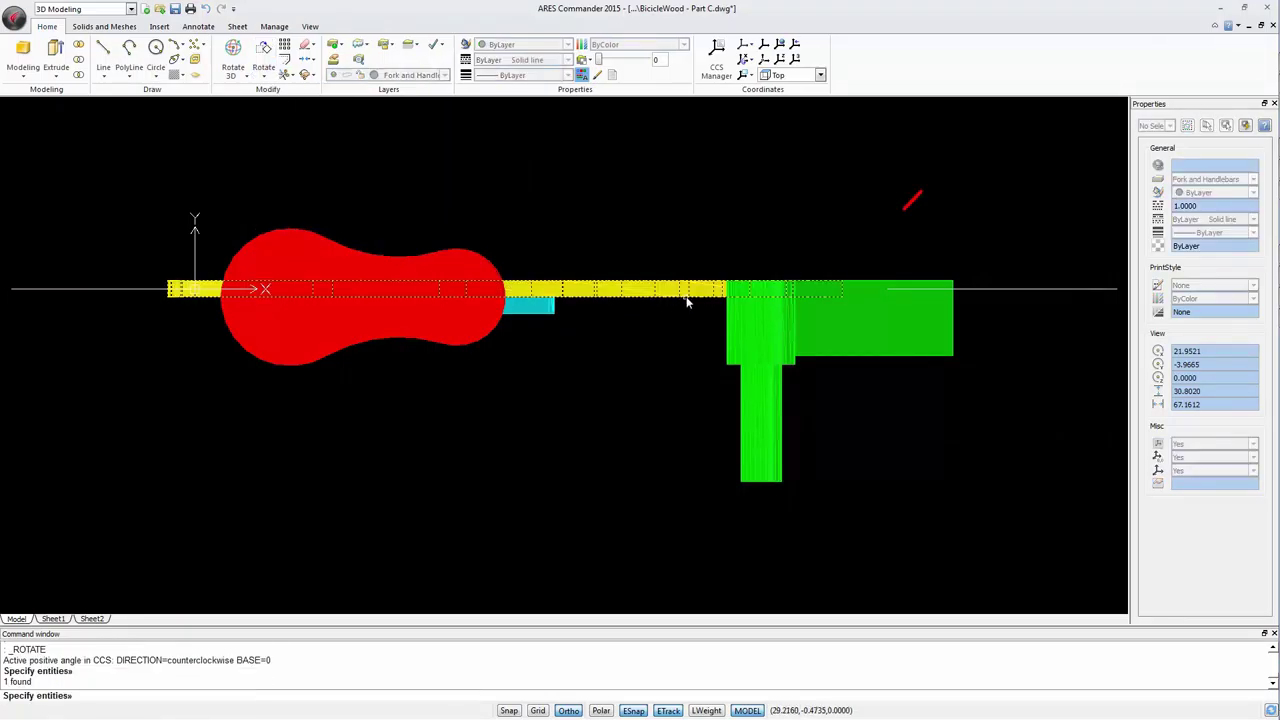
key(Return)
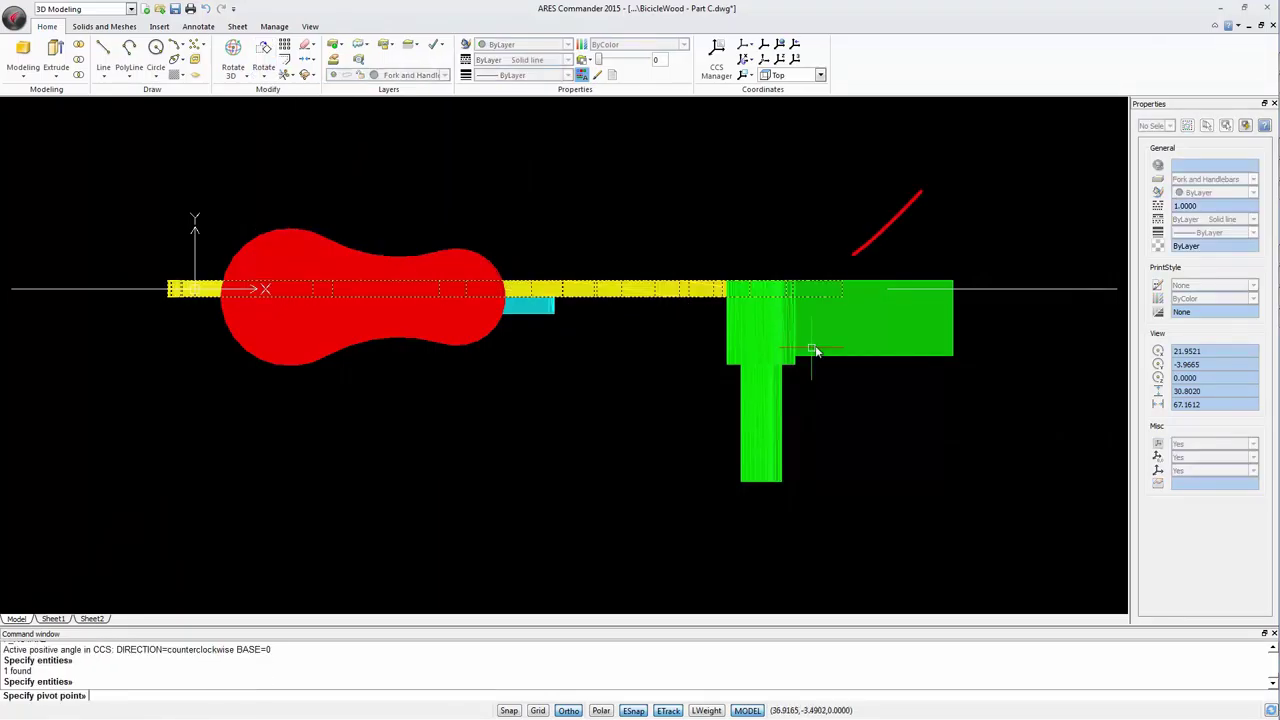
click(845, 287)
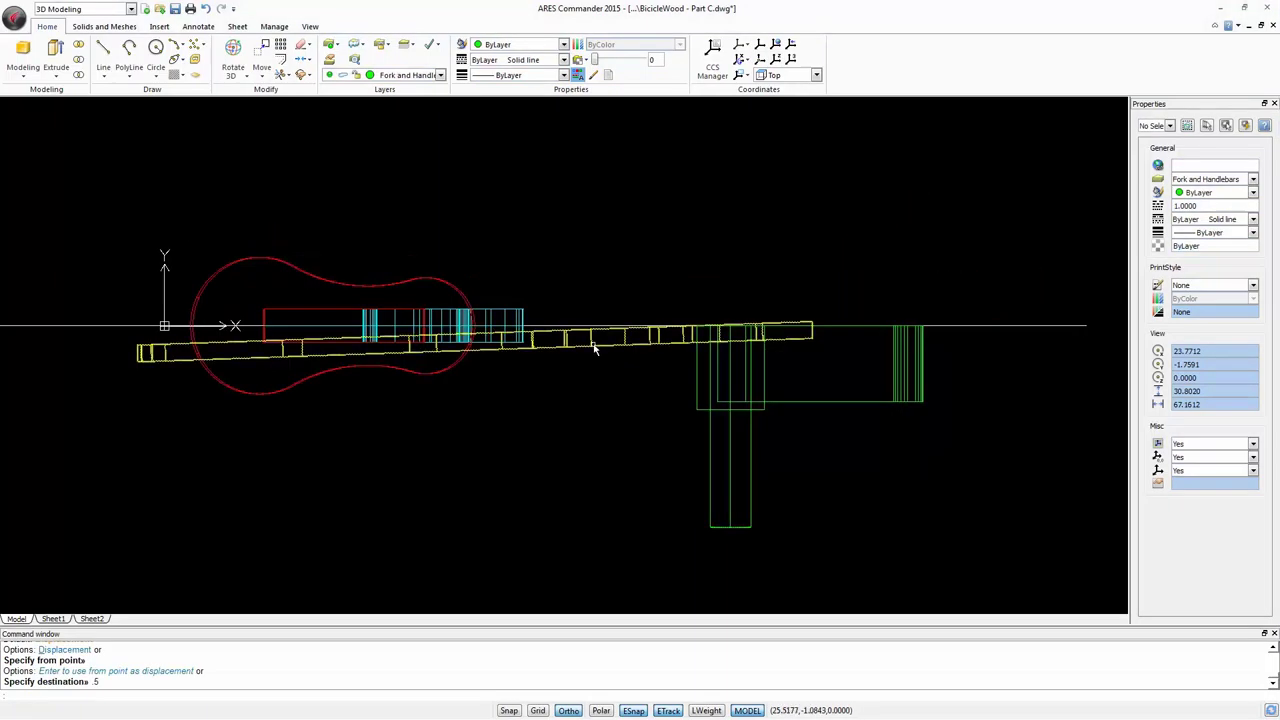
key(Return)
click(592, 345)
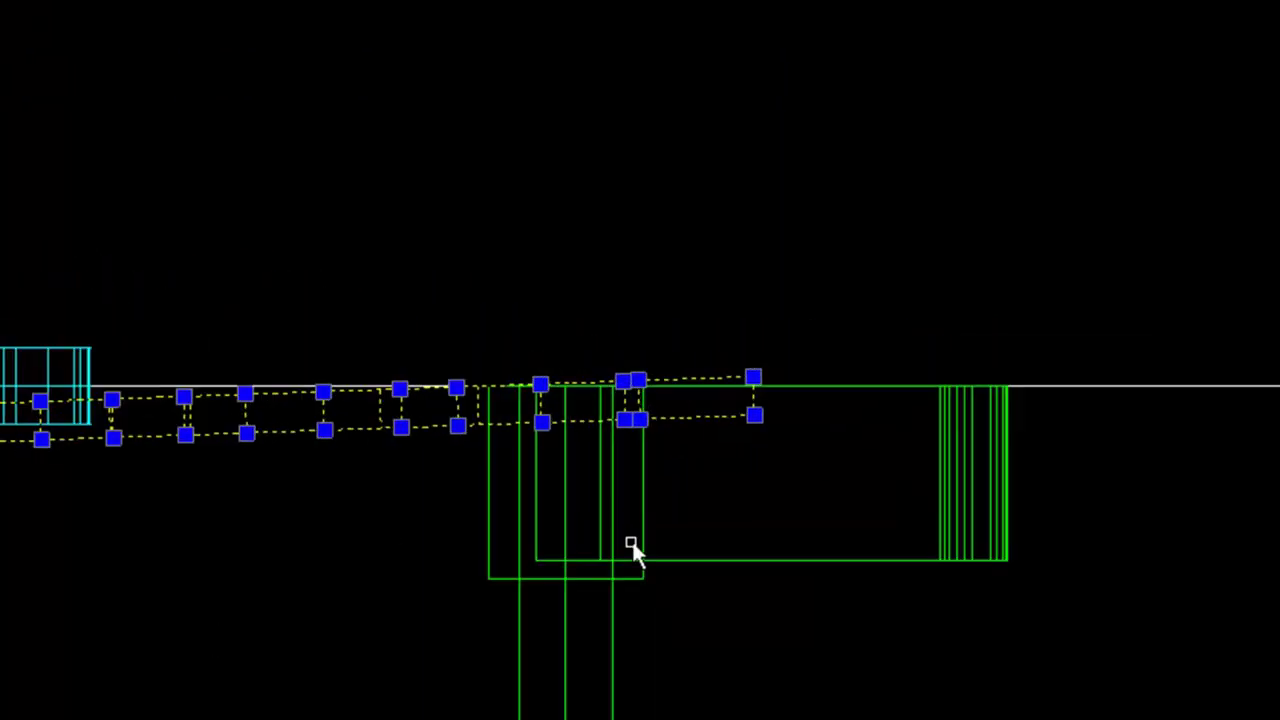
key(Escape)
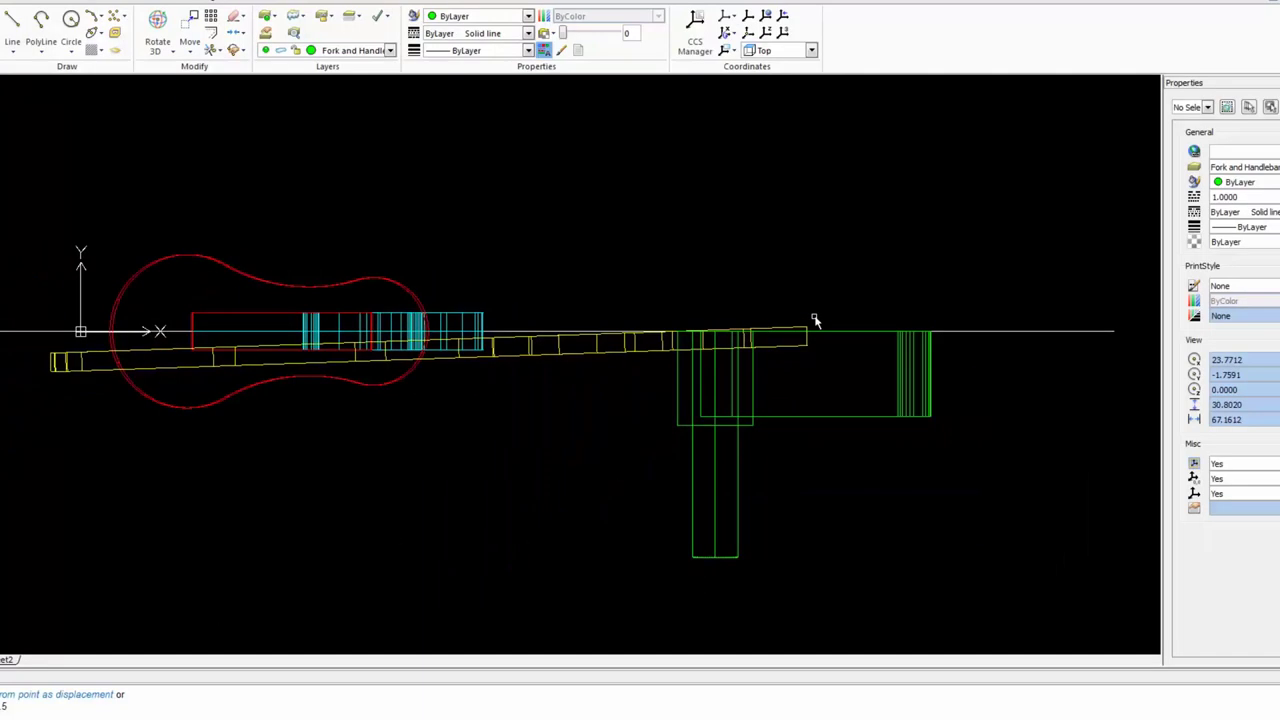
Mirror the angled yellow frame across the horizontal centre line, keeping the source entity.
click(191, 52)
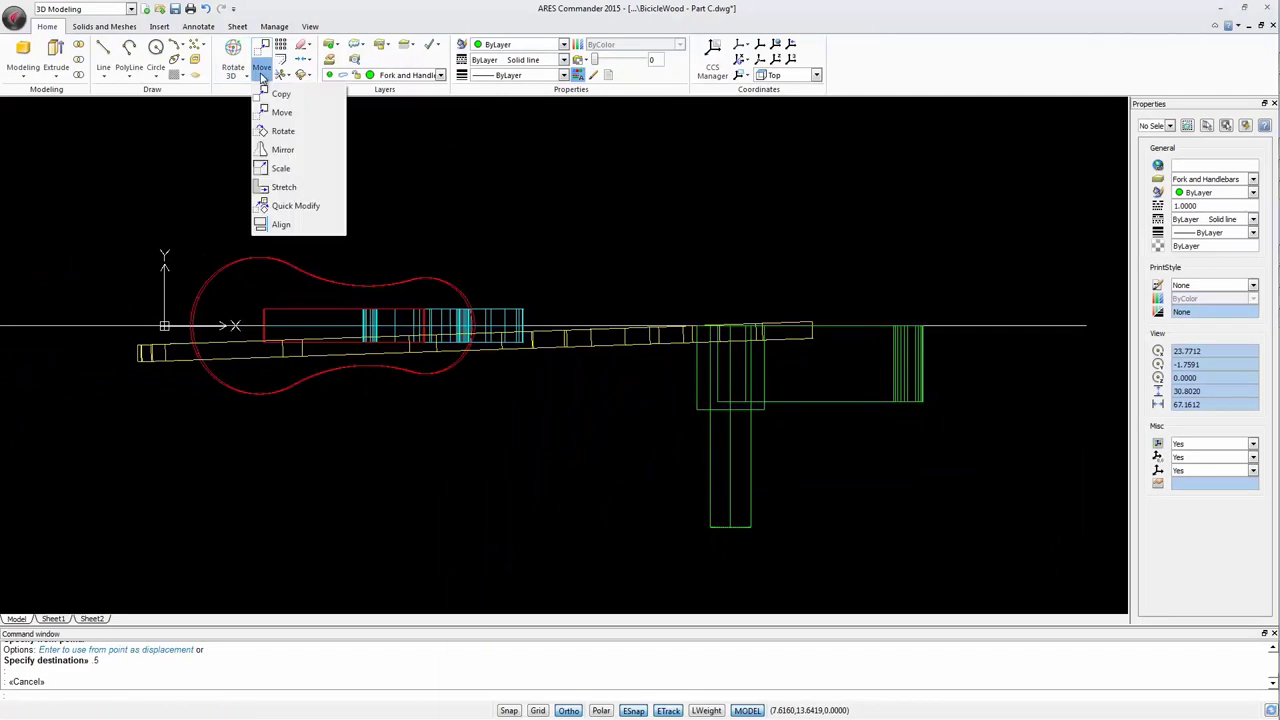
click(283, 149)
click(154, 356)
scroll(154, 358, down, 2)
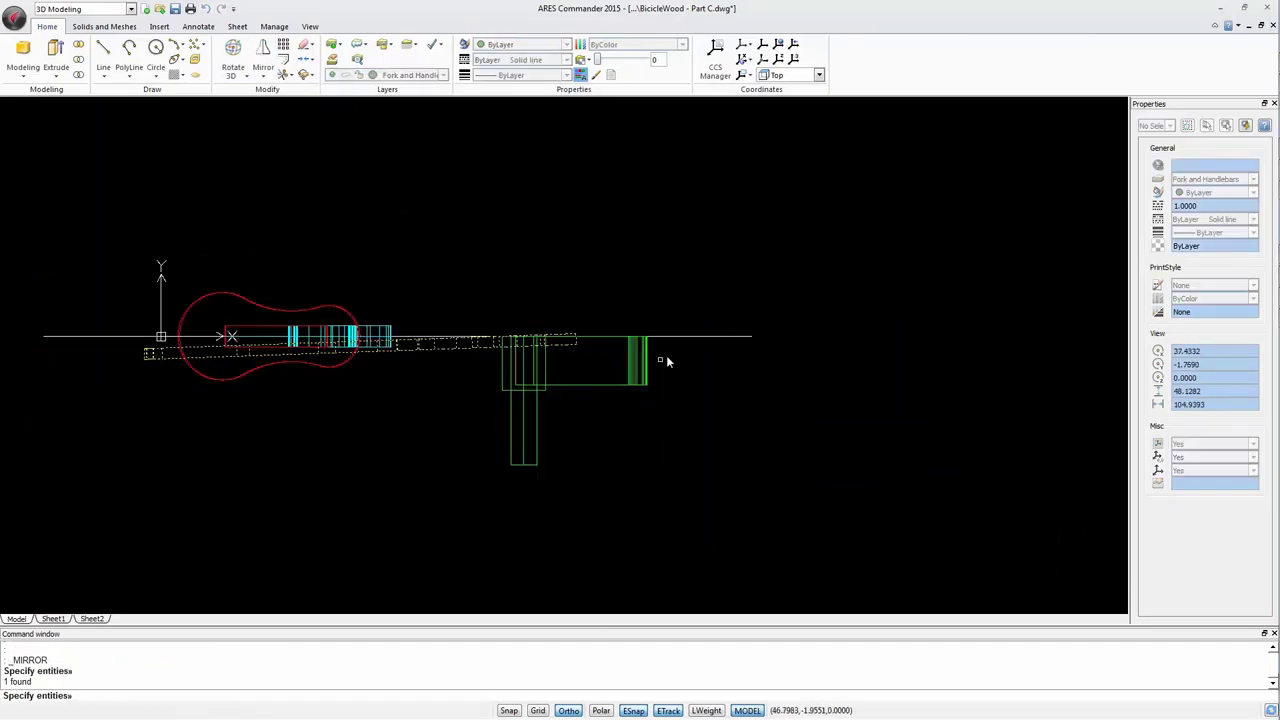
key(Return)
click(752, 337)
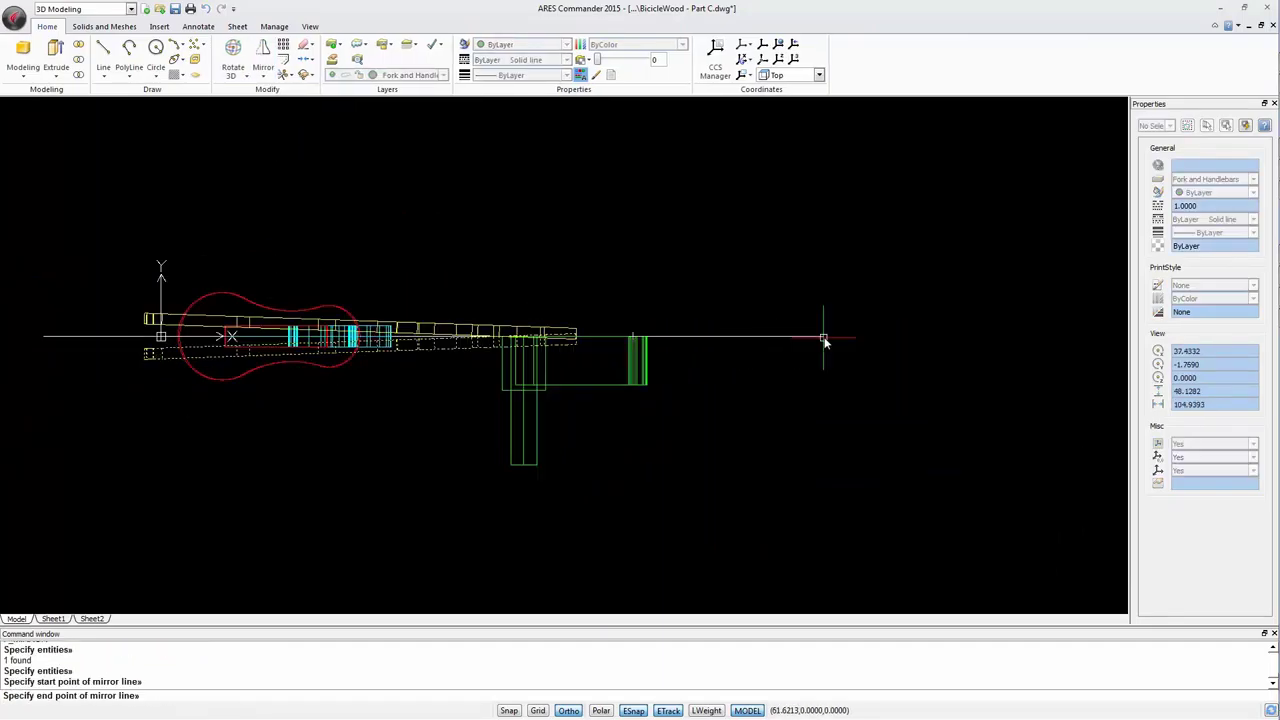
click(826, 338)
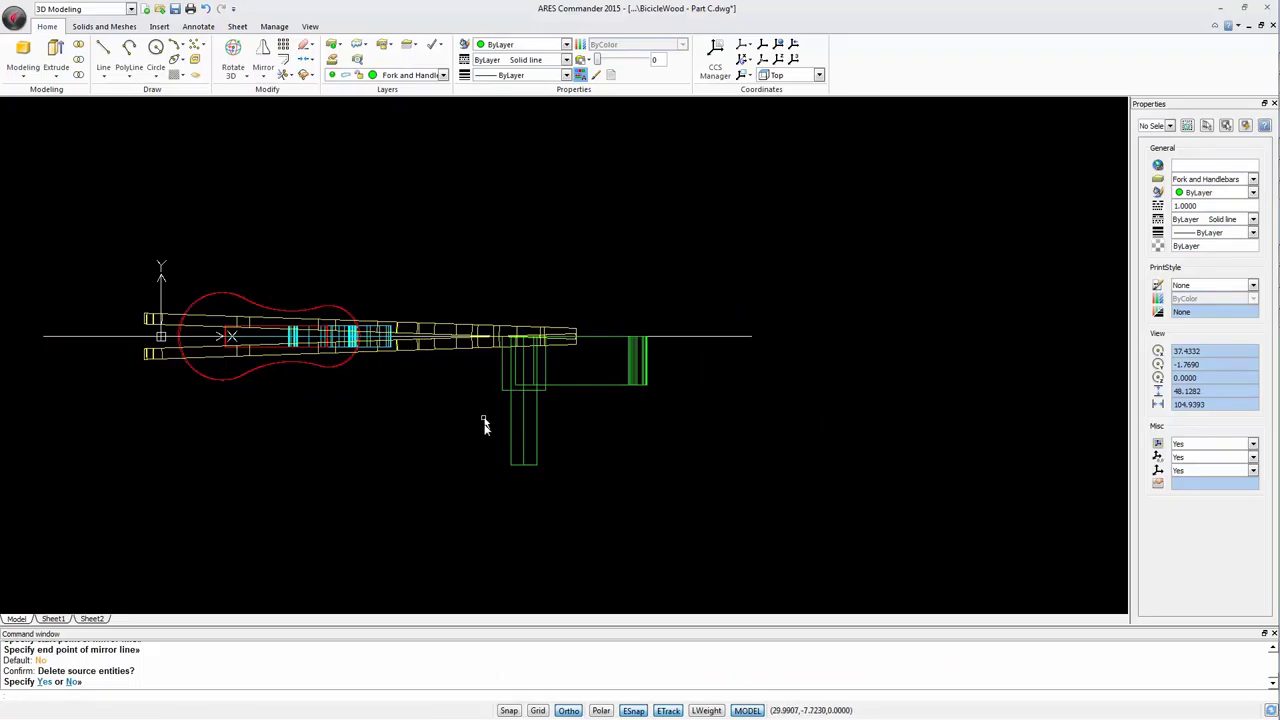
key(Return)
Mirror the two handlebar cylinders across the horizontal centre line, keeping the source entities.
key(Return)
click(545, 412)
click(505, 345)
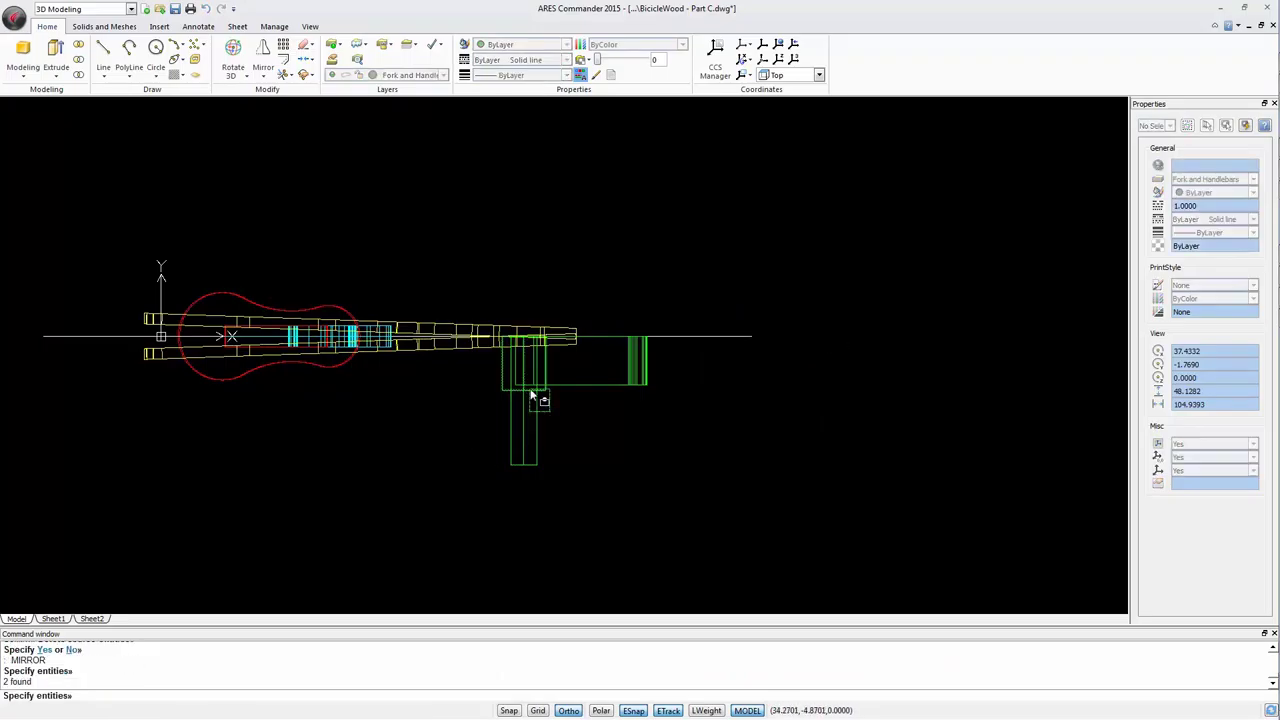
key(Return)
click(753, 336)
click(842, 332)
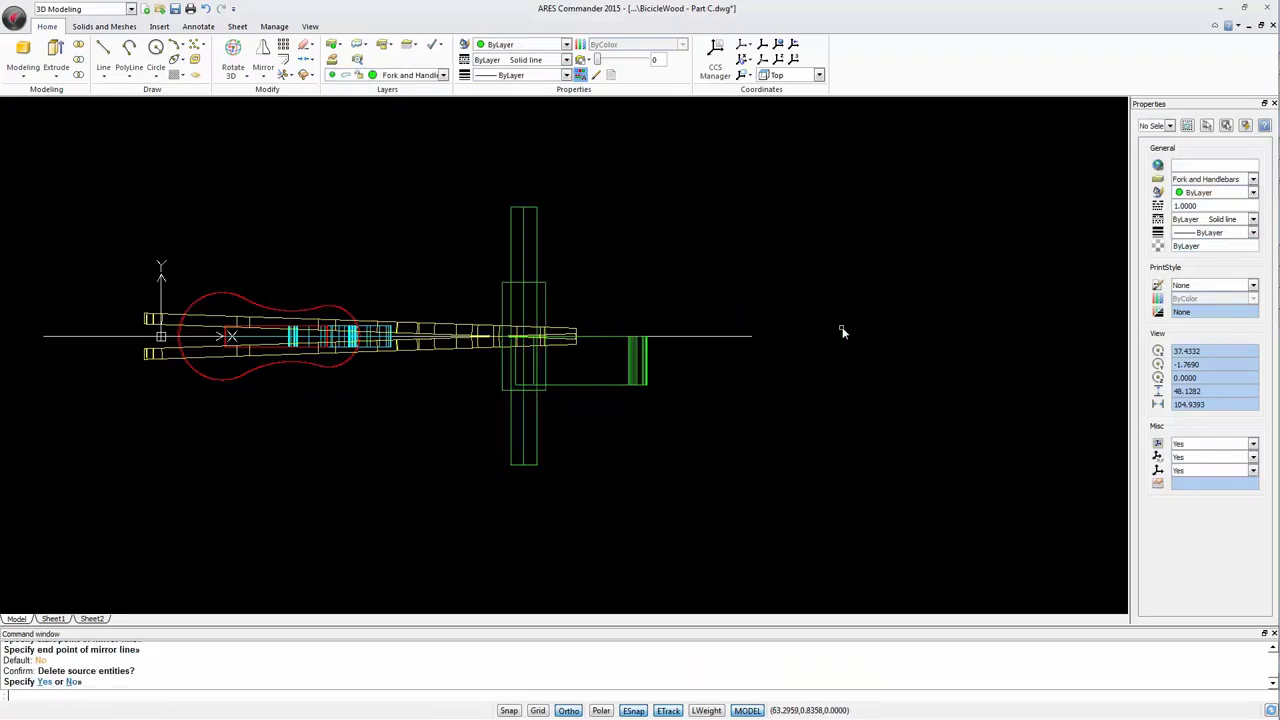
Show the mirrored bicycle in the SE Isometric view and orbit to a lower angle from the side.
click(311, 28)
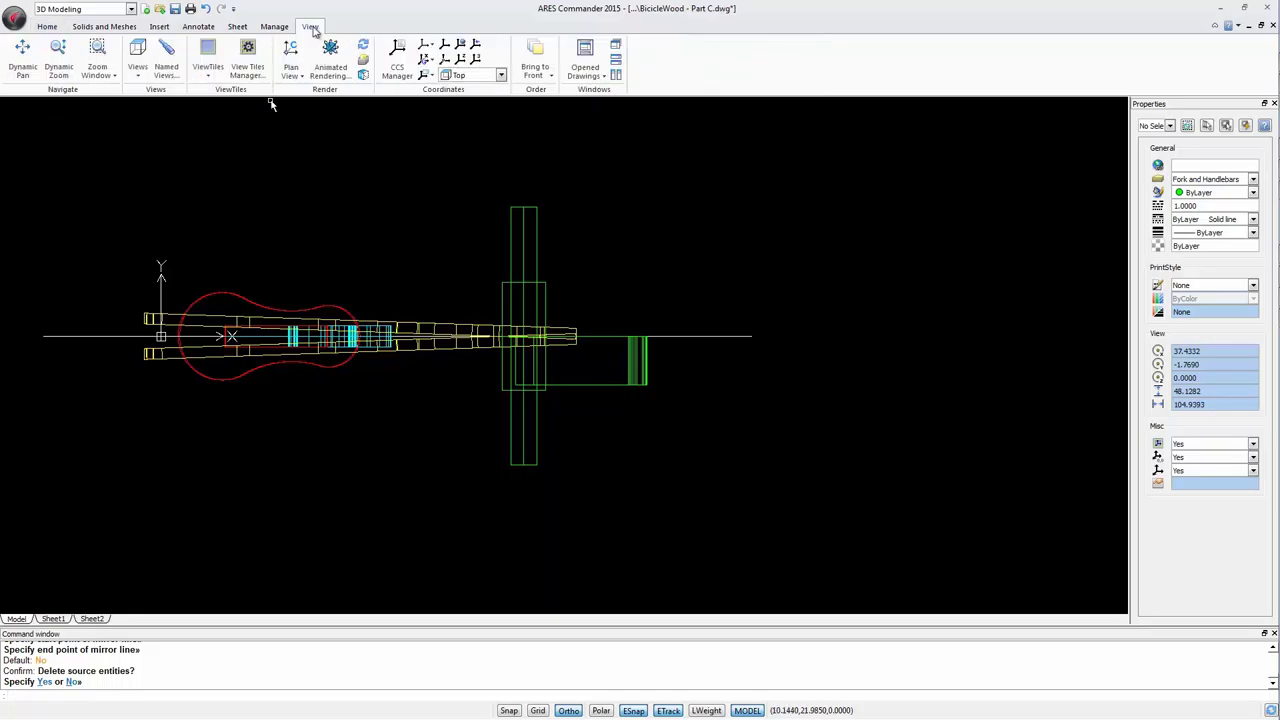
click(138, 65)
click(155, 219)
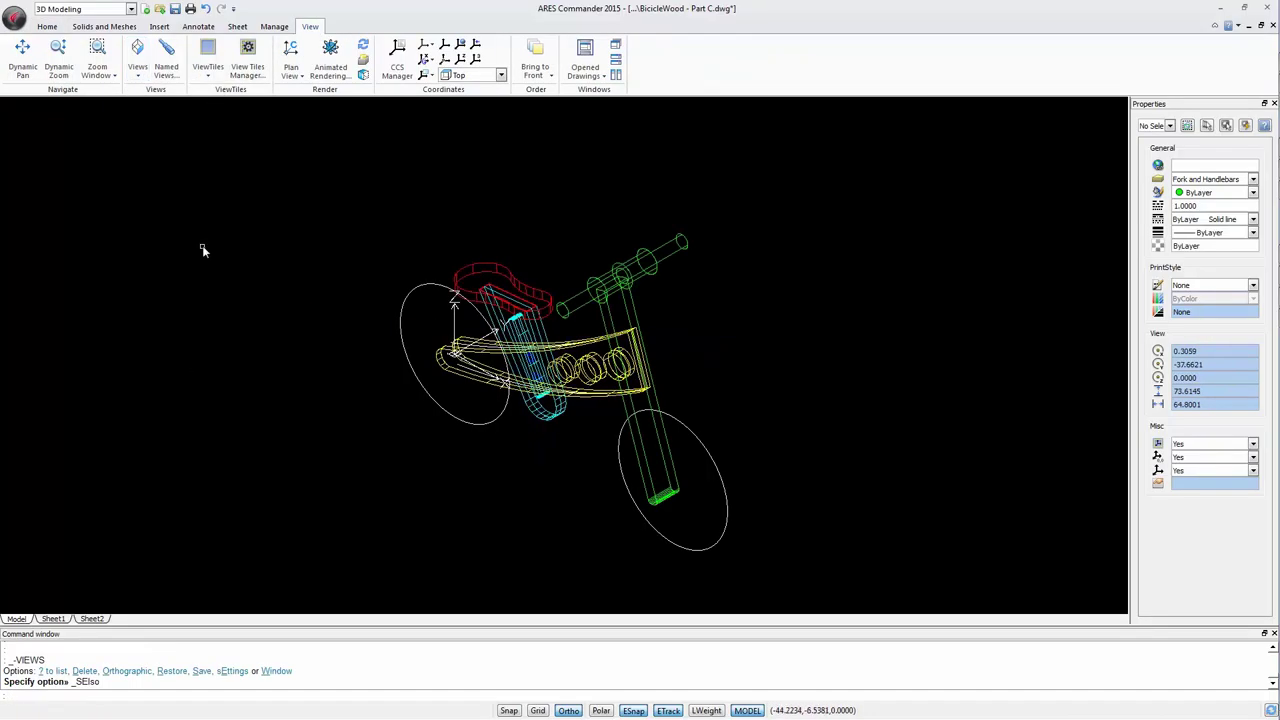
mouse_move(584, 452)
shift+middle_down()
mouse_move(626, 350)
mouse_move(523, 137)
shift+middle_up()
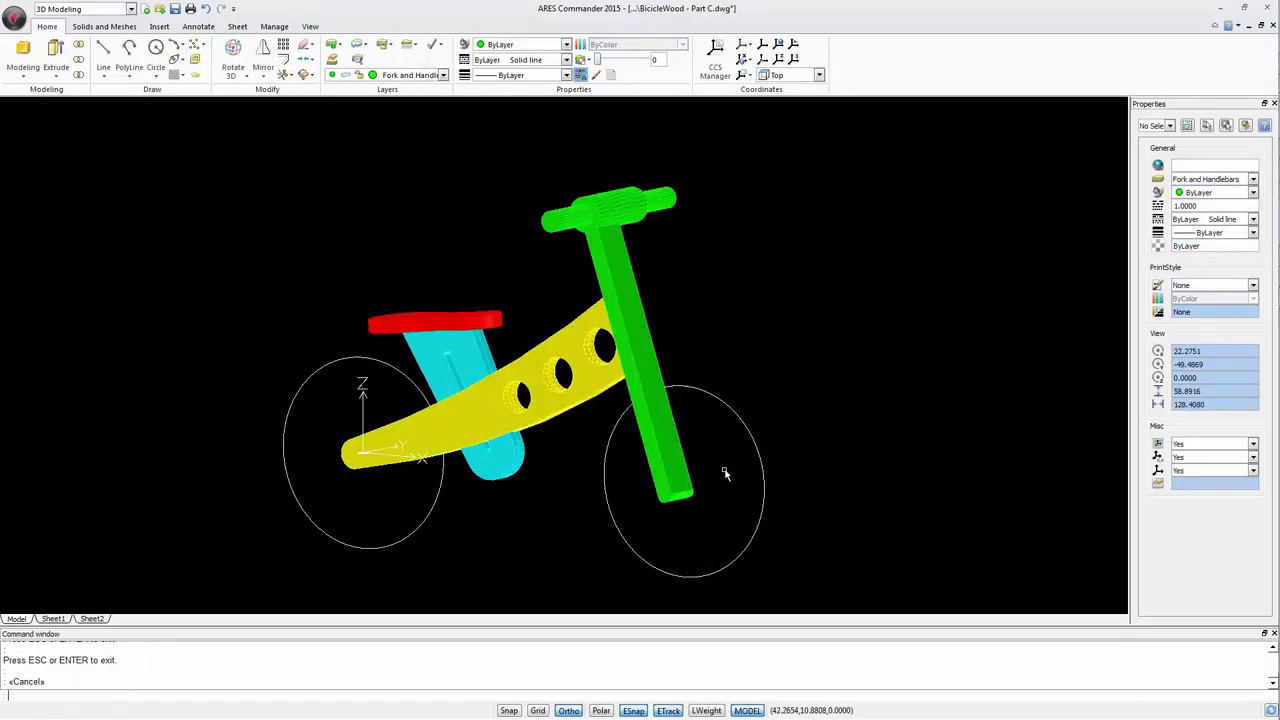
Define a three-point coordinate system on the fork's inclined face, with the origin at its lower corner, X along the bottom edge and Y up the fork.
scroll(728, 470, up, 3)
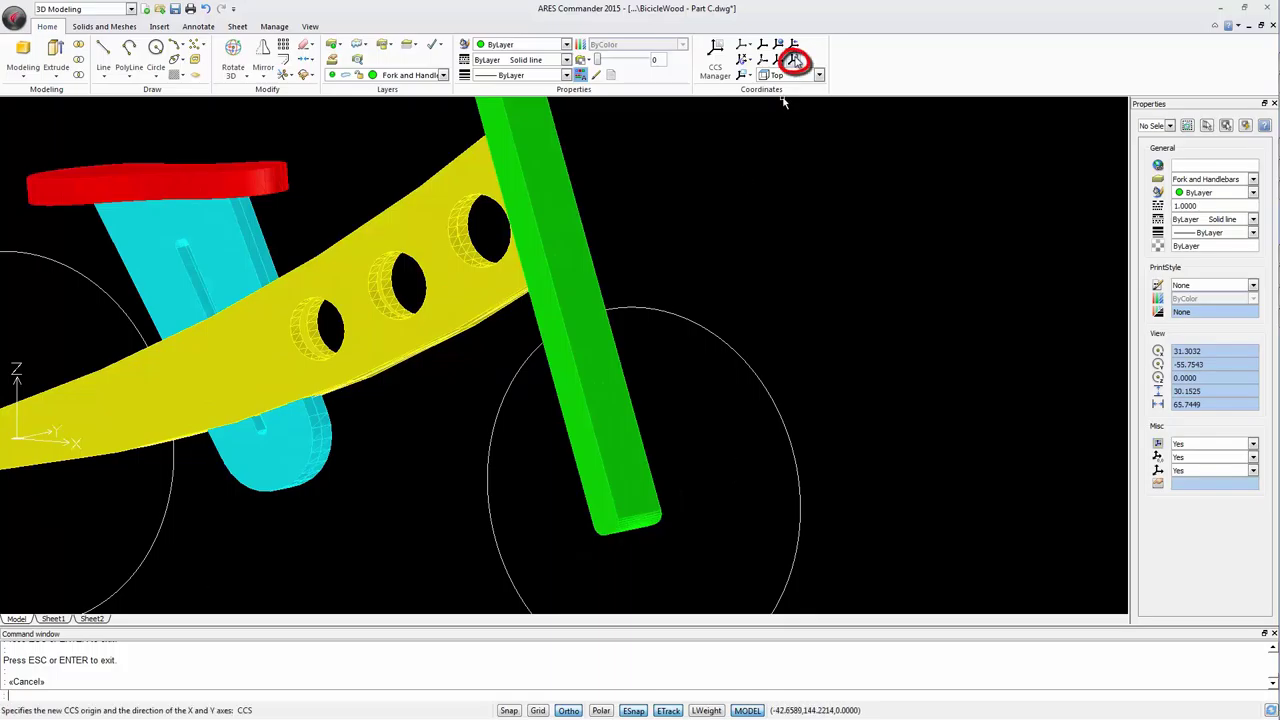
click(793, 62)
scroll(630, 518, up, 4)
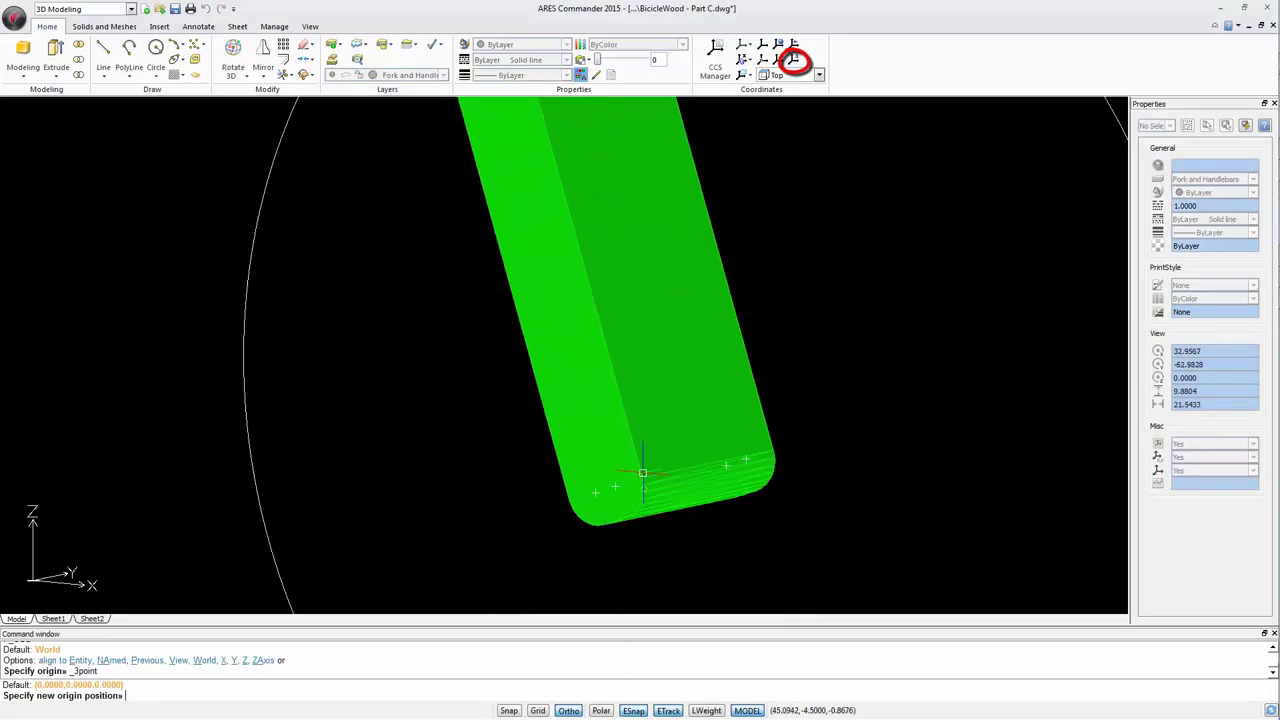
click(642, 478)
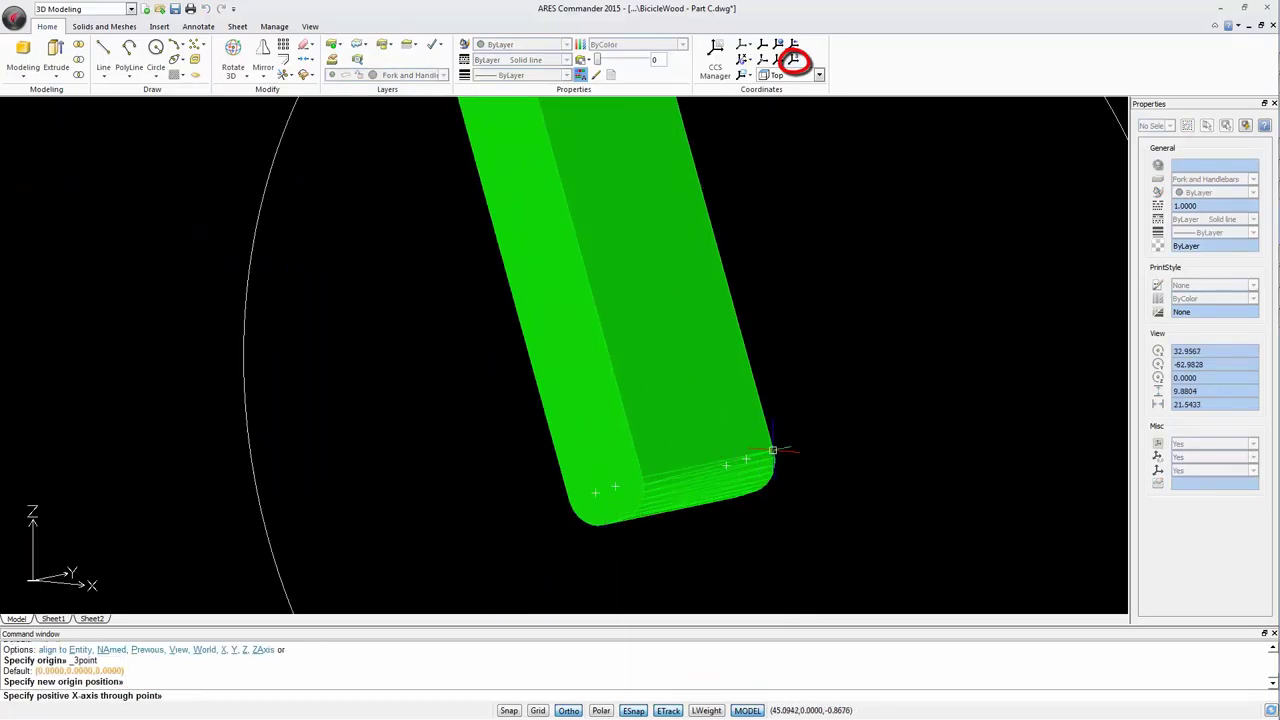
click(773, 451)
scroll(773, 451, down, 4)
middle_drag(734, 214, 615, 495)
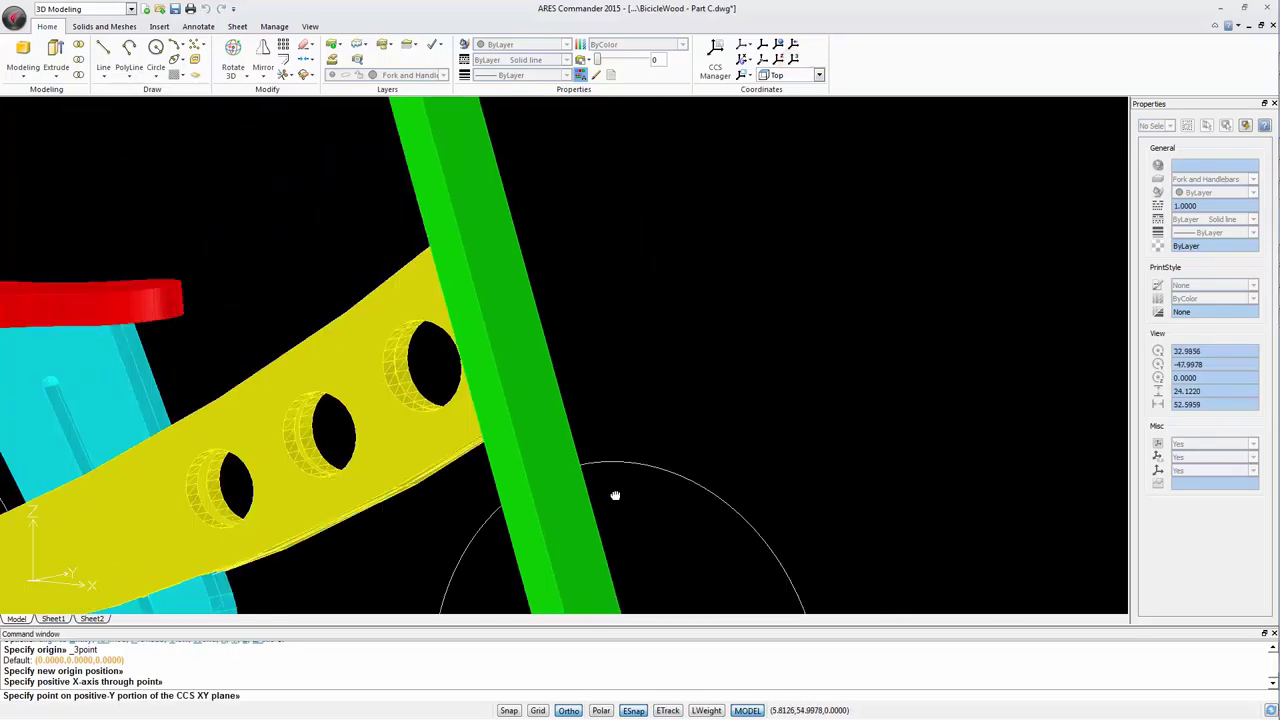
scroll(615, 495, down, 3)
click(477, 316)
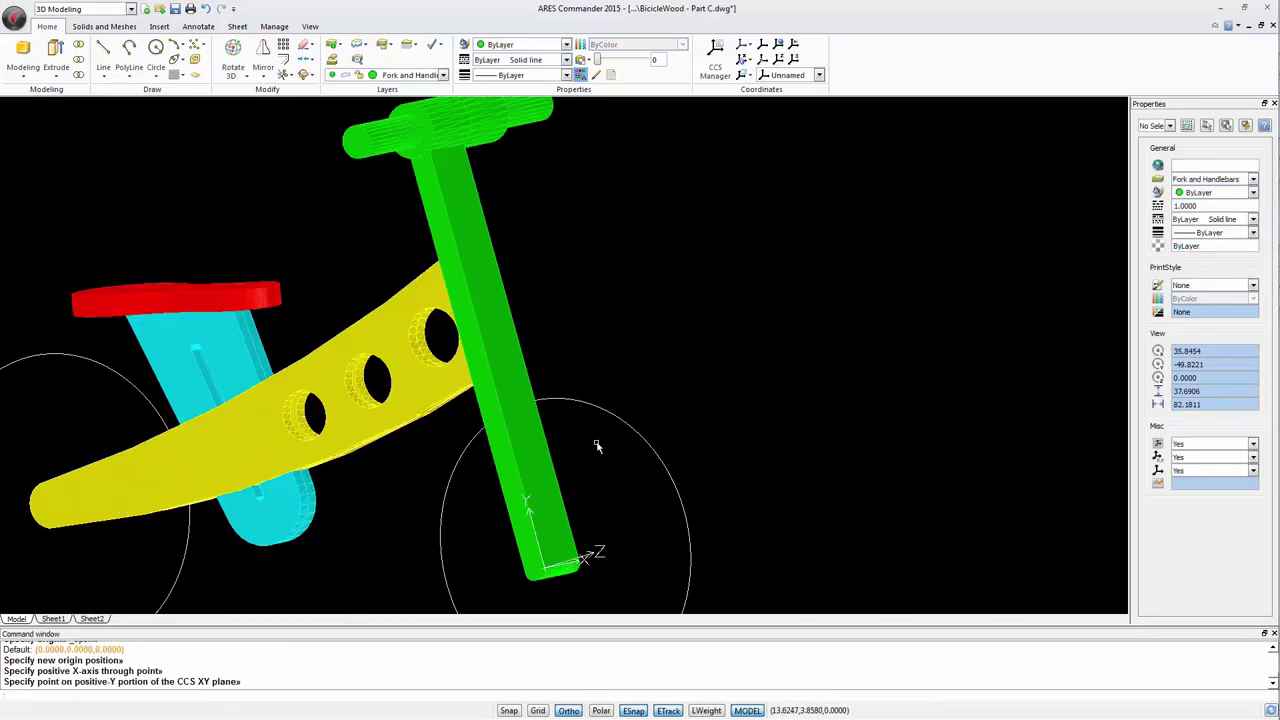
Draw a rectangle on the fork's face from the coordinate system origin to the opposite corner @2.5,10.5.
scroll(568, 594, up, 4)
scroll(563, 591, down, 4)
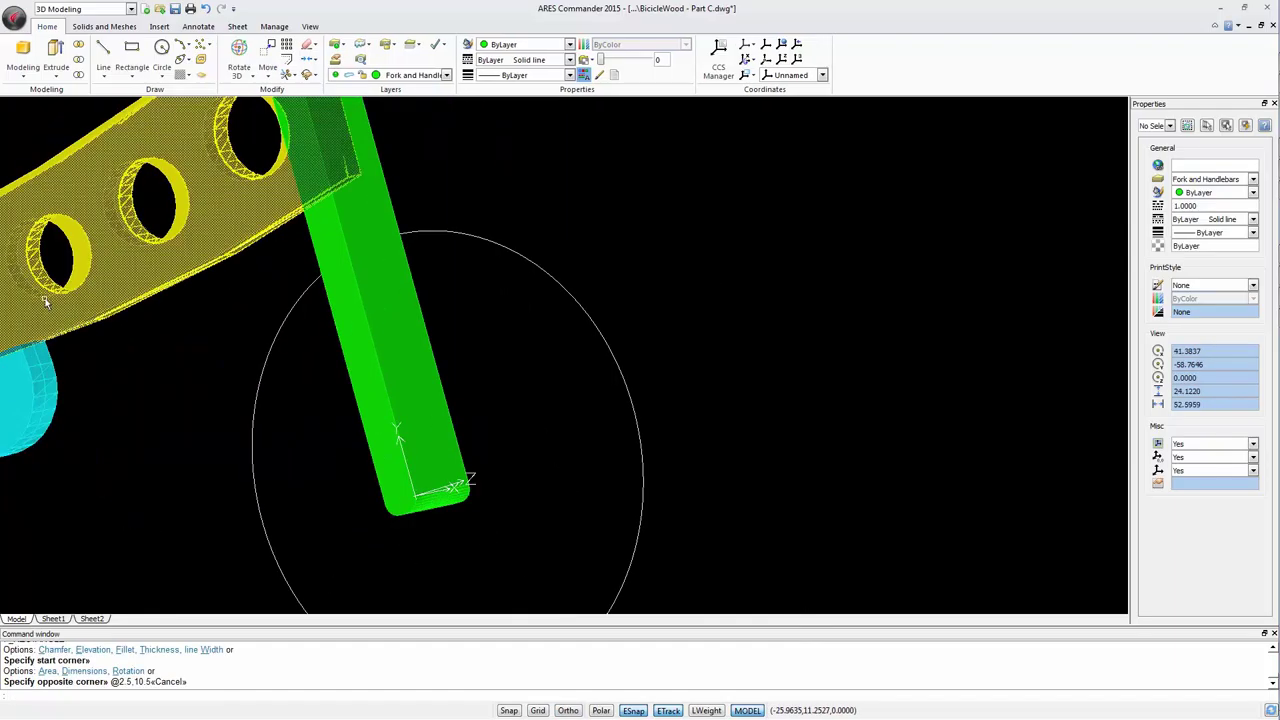
click(132, 52)
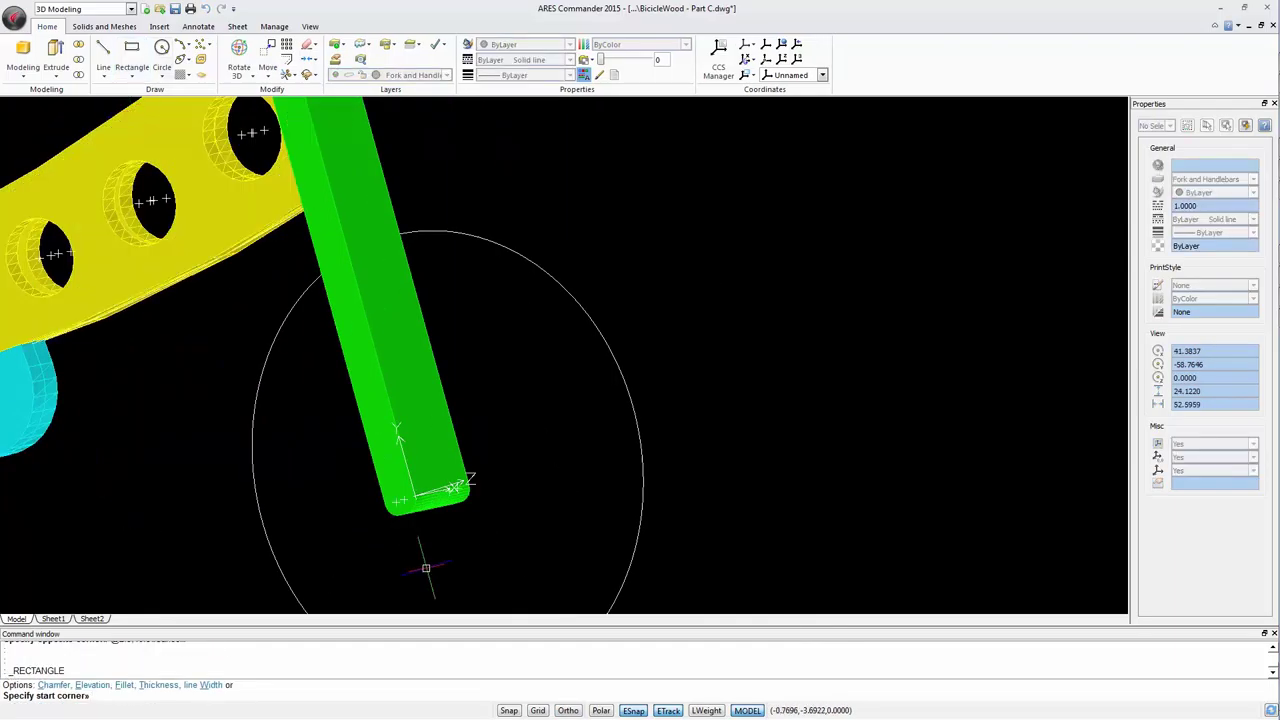
click(463, 481)
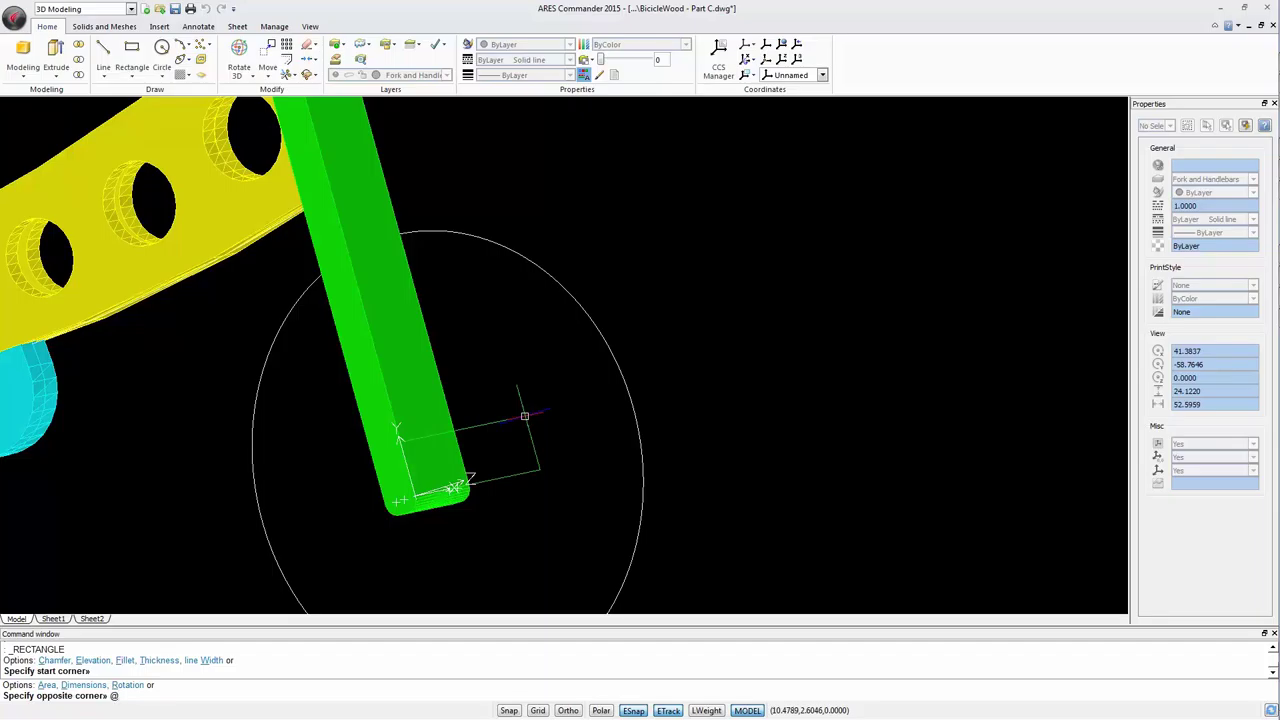
text(@2.5)
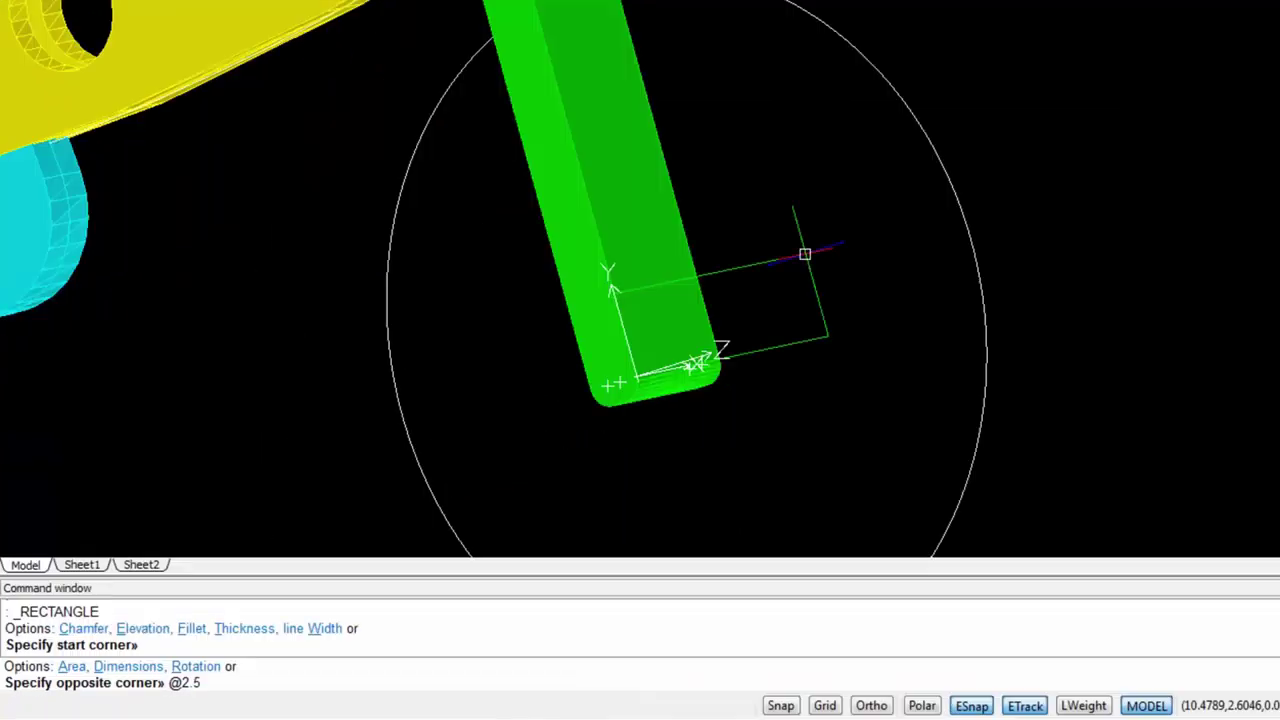
text(,)
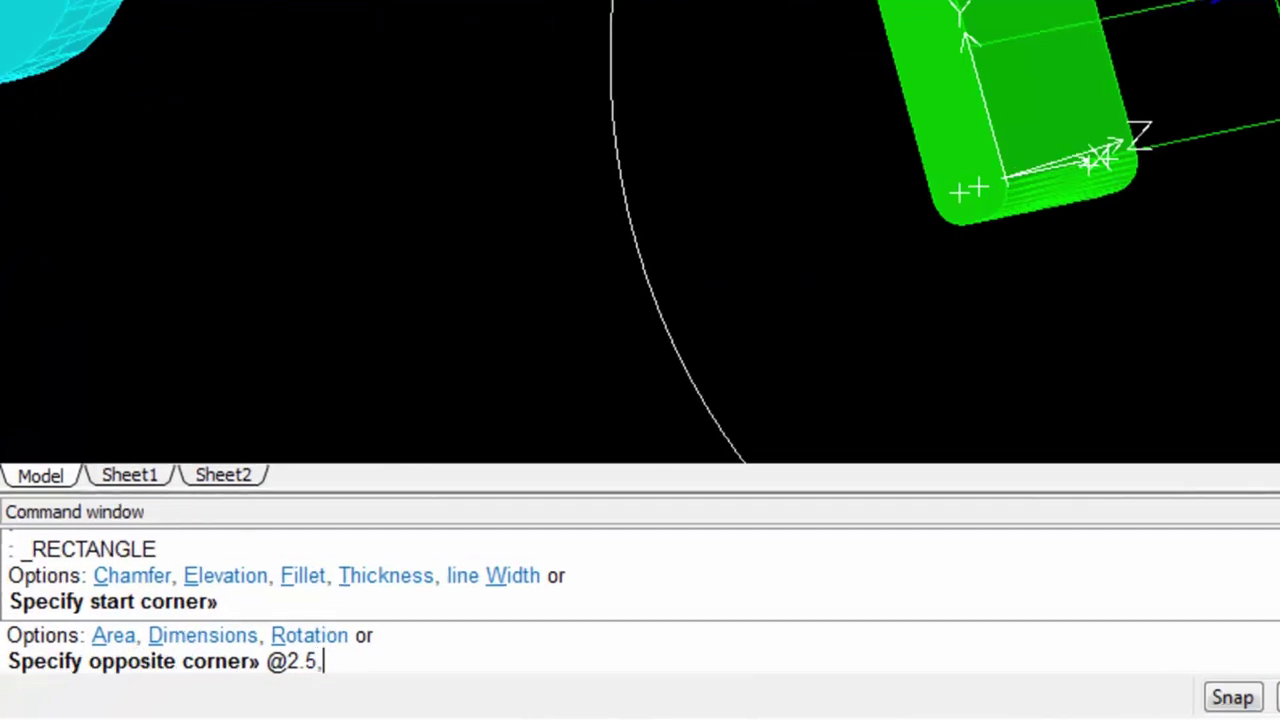
text(10.5)
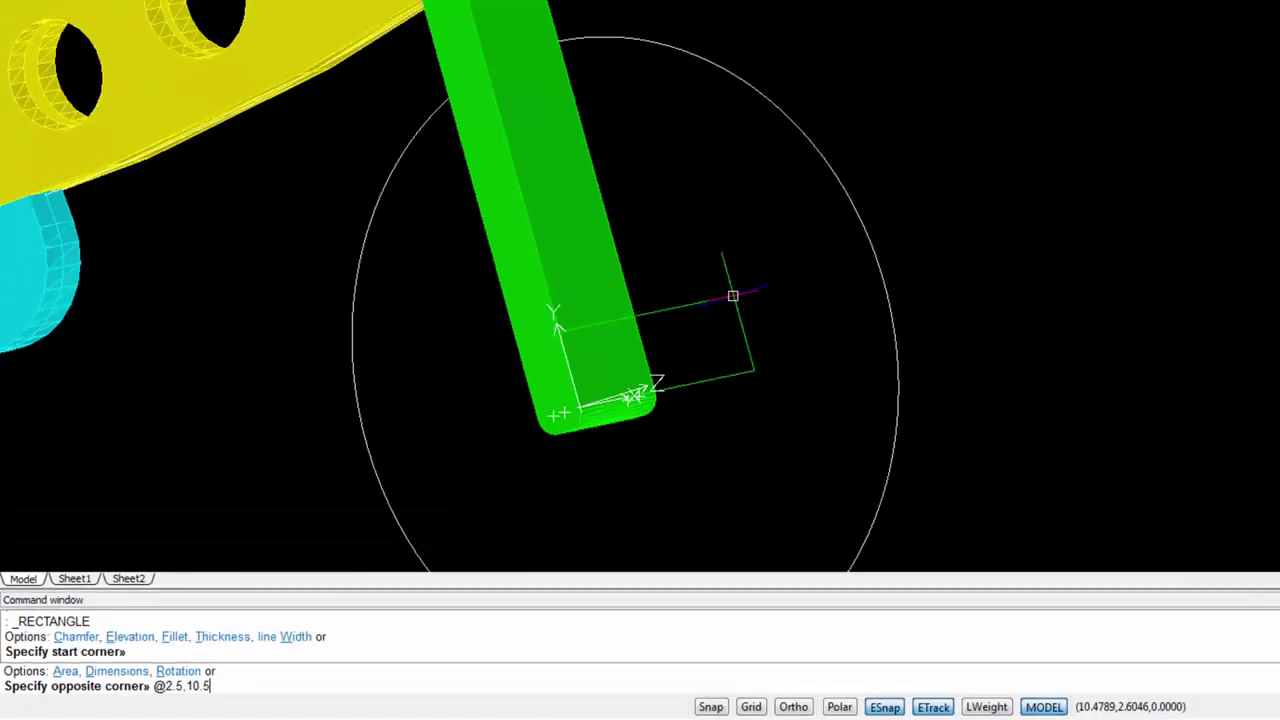
key(Return)
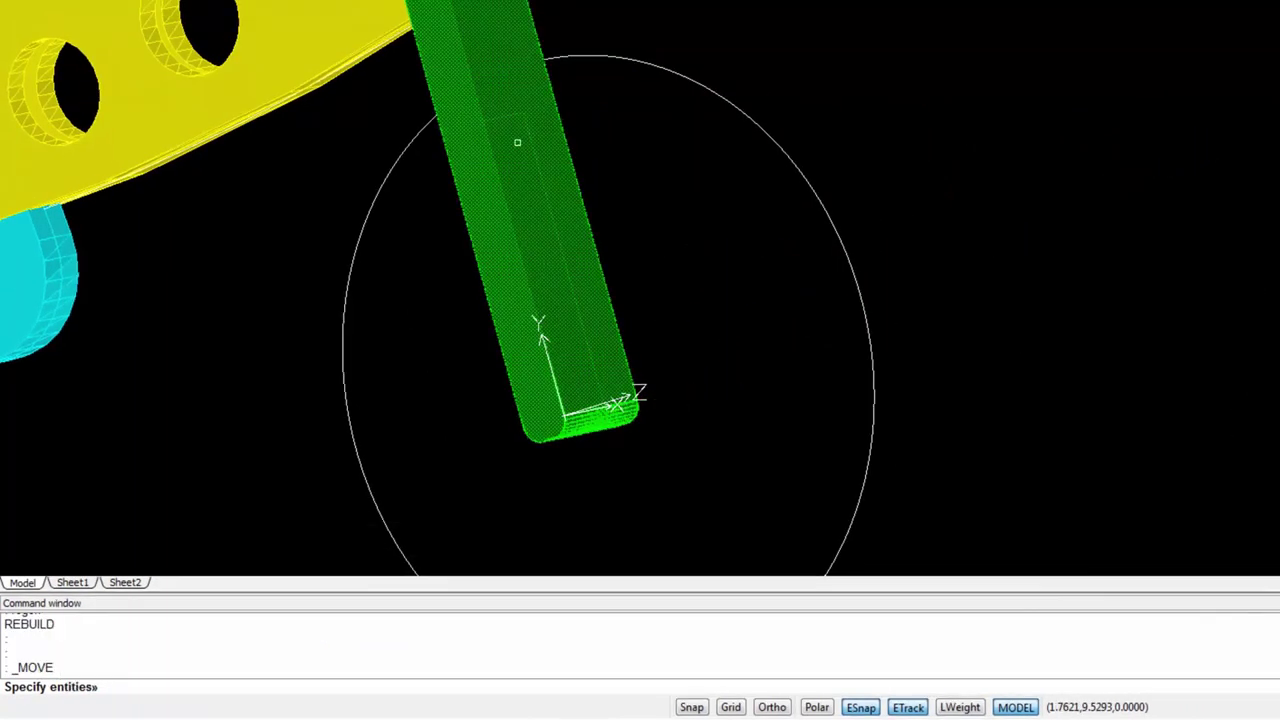
Move the rectangle along the fork's bottom edge so its lower corner meets the far corner of the face.
click(528, 134)
key(Return)
click(615, 404)
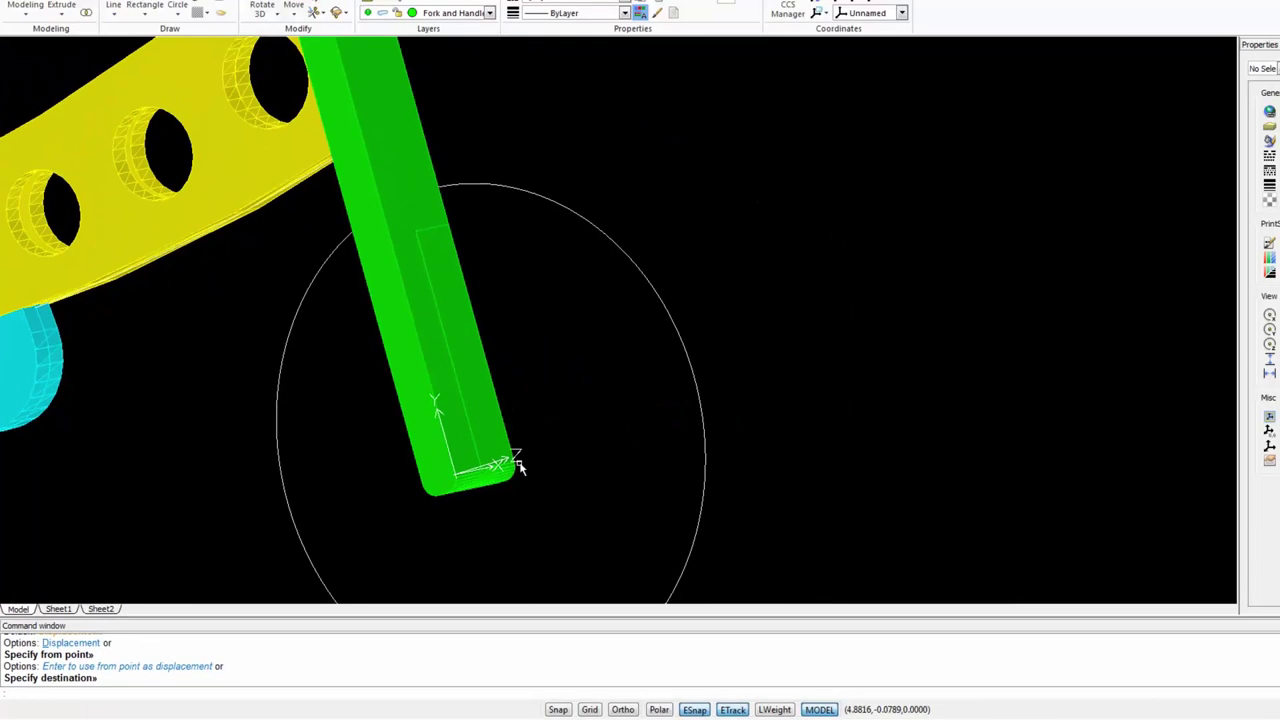
Draw a circle centred on the rectangle's upper corner at the fork's edge, with the radius reaching its other upper corner.
click(161, 47)
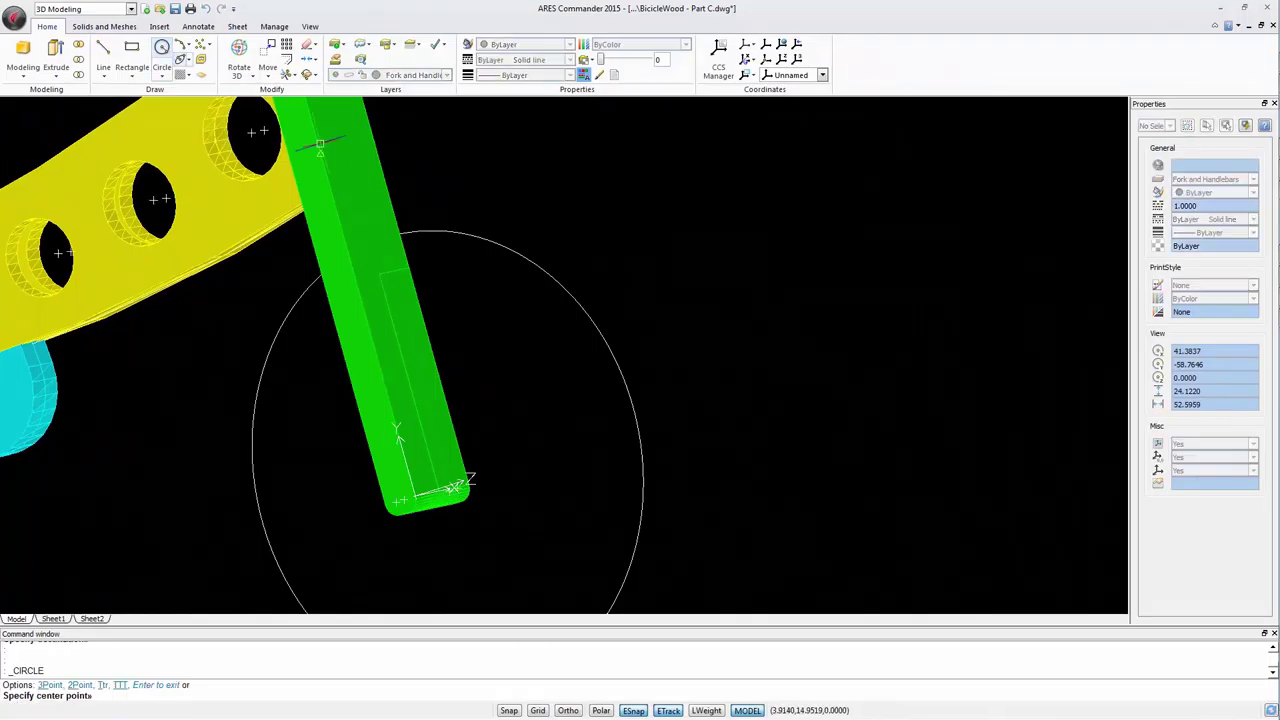
click(408, 268)
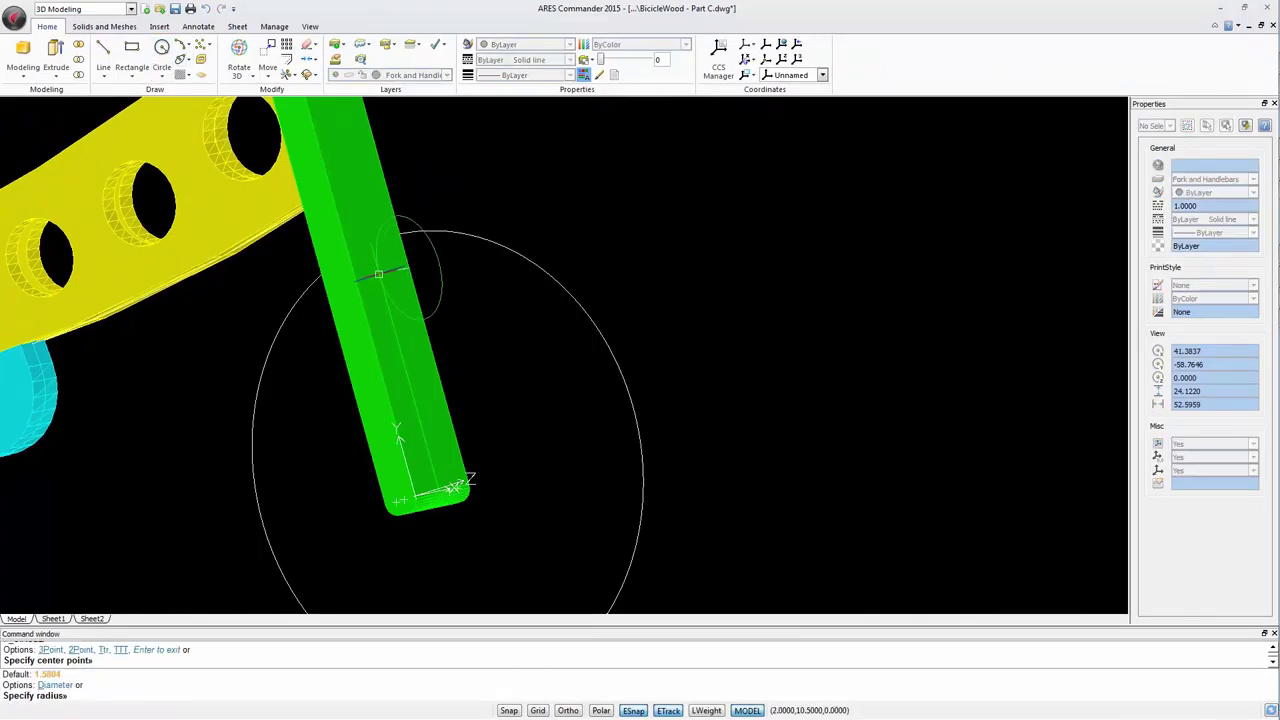
click(378, 273)
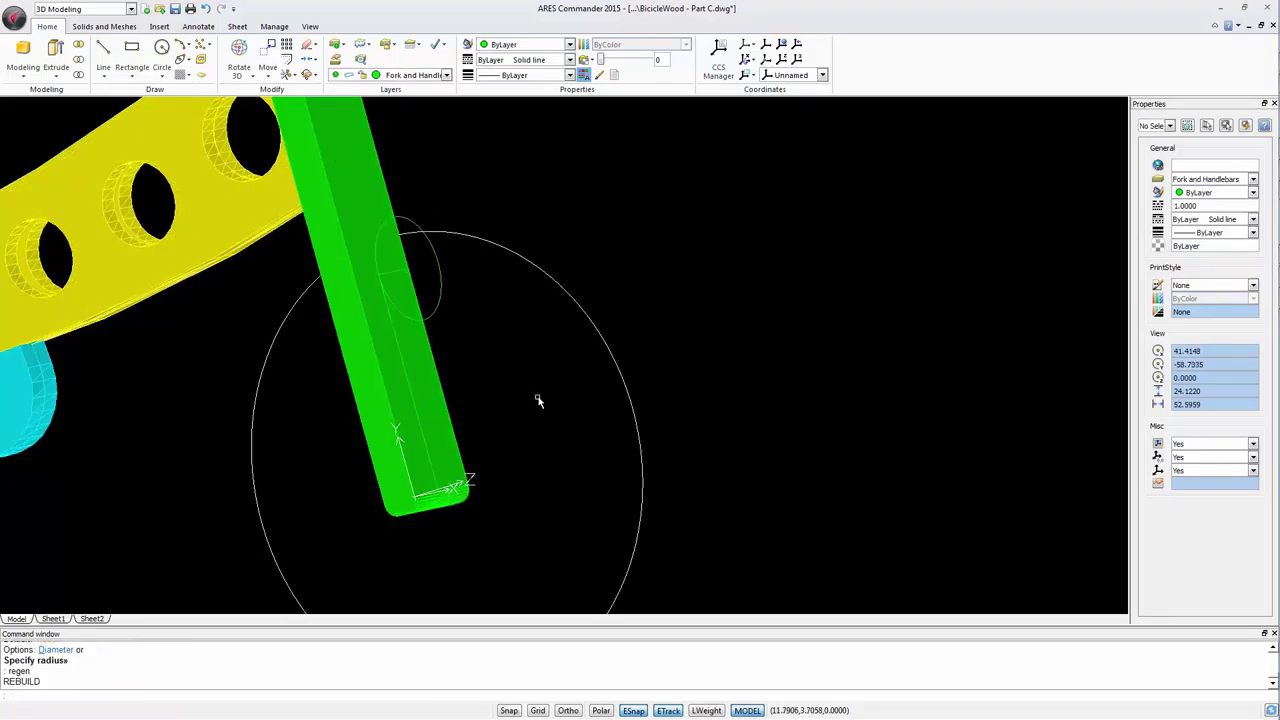
Extrude the rectangle and the circle together with a height of -20.
click(56, 55)
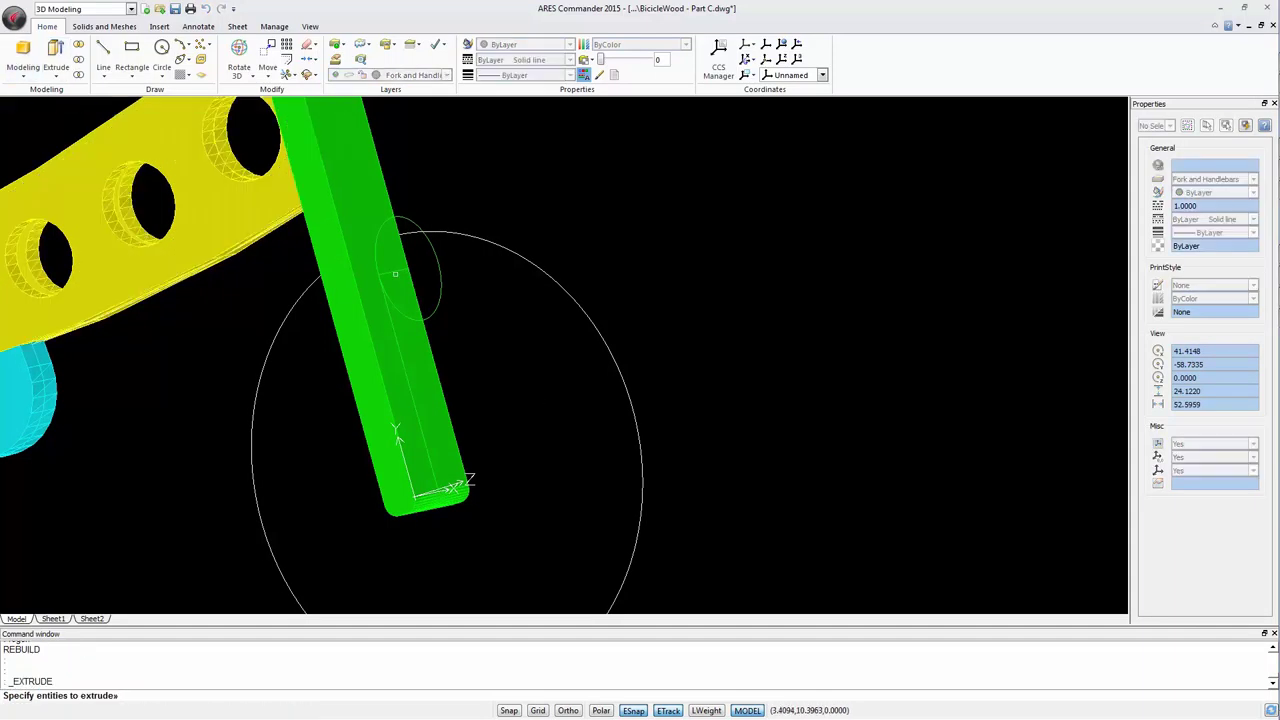
click(394, 272)
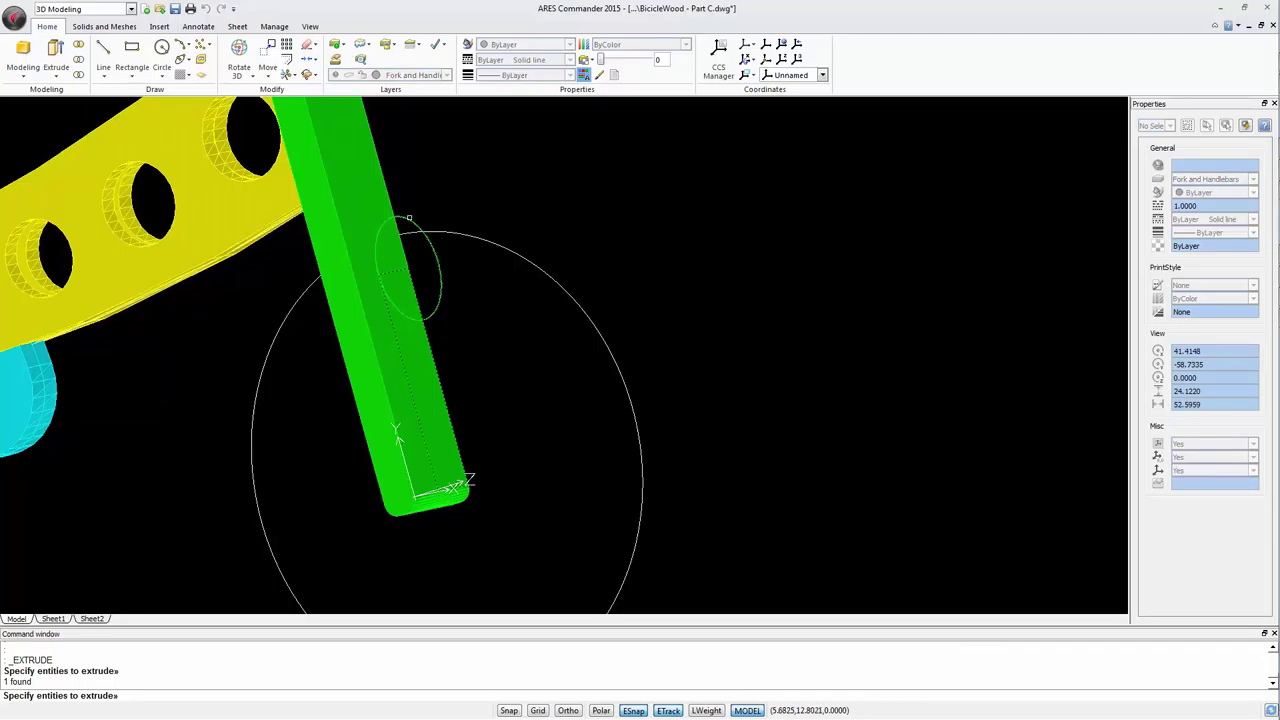
click(408, 218)
key(Return)
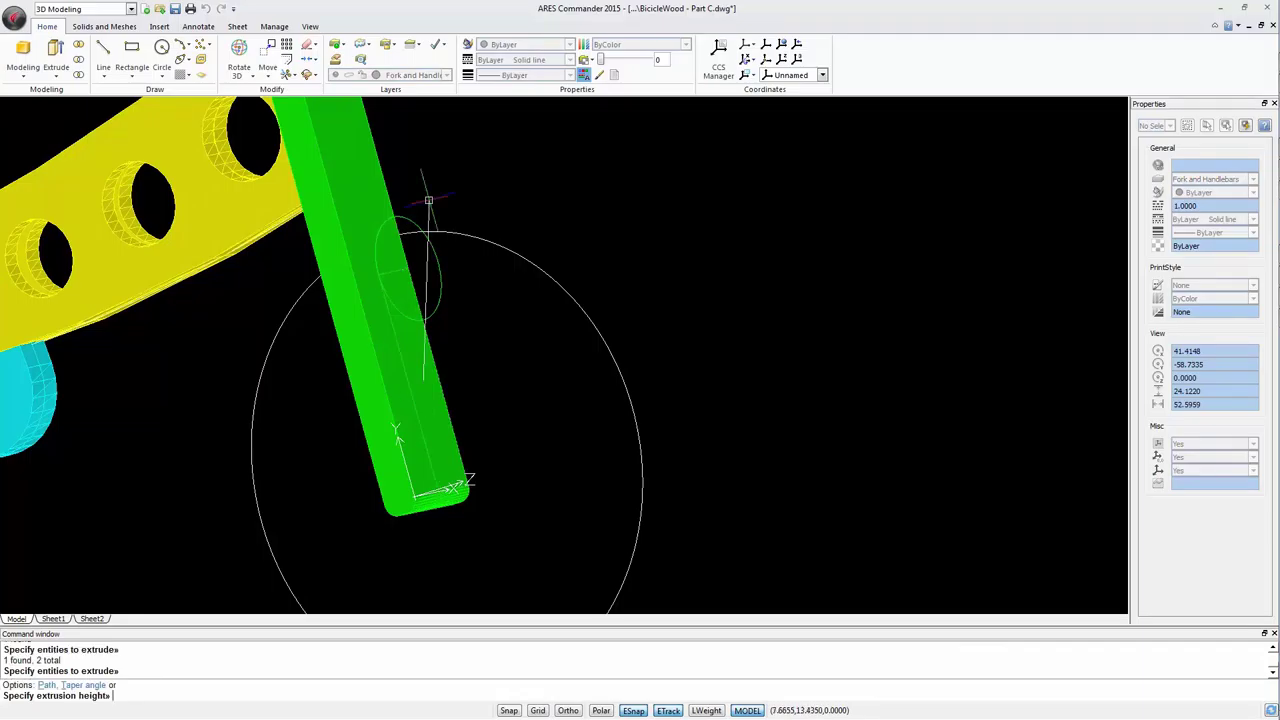
text(-20)
key(Return)
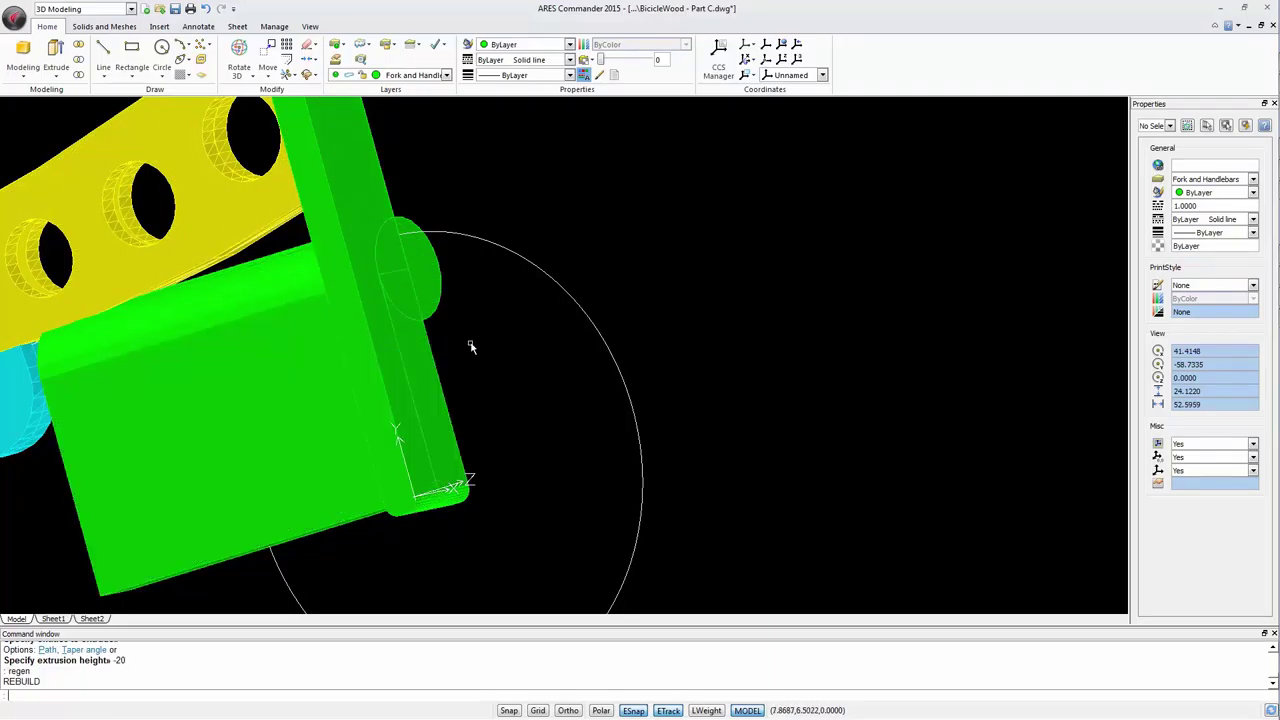
Subtract the extruded rectangle and circle from the fork.
click(78, 60)
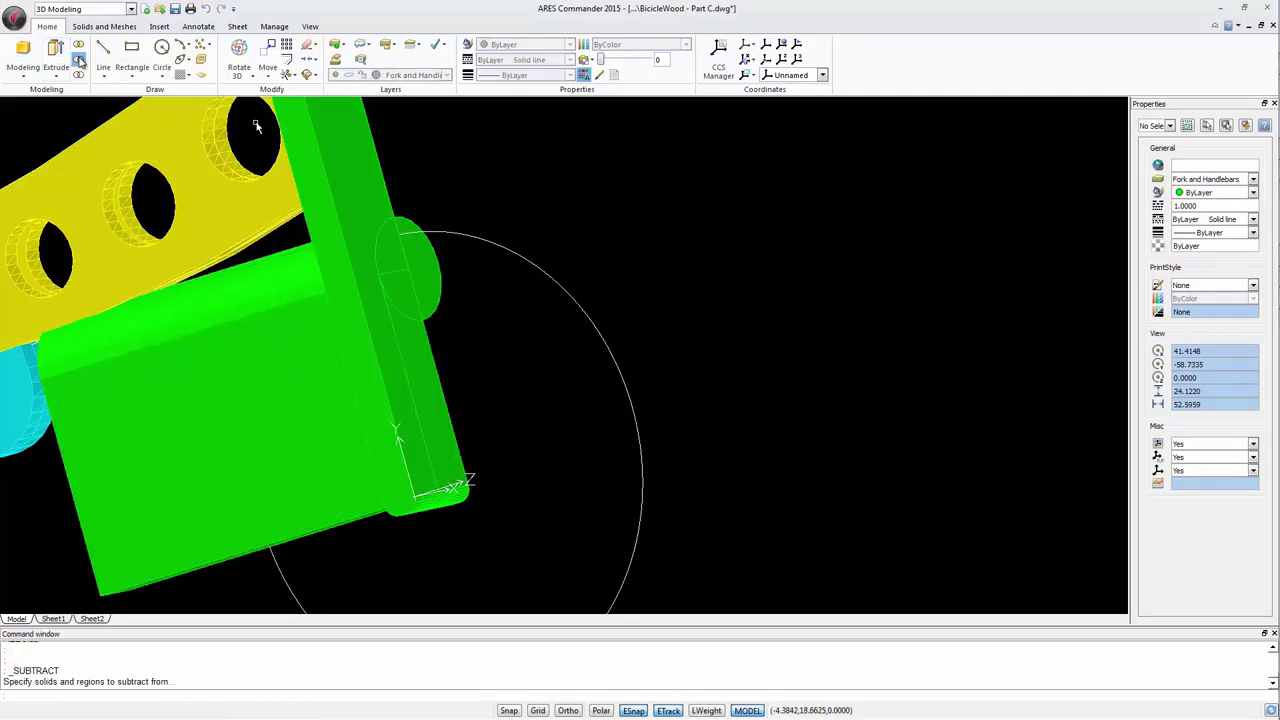
click(381, 171)
key(Return)
click(441, 278)
click(396, 357)
key(Return)
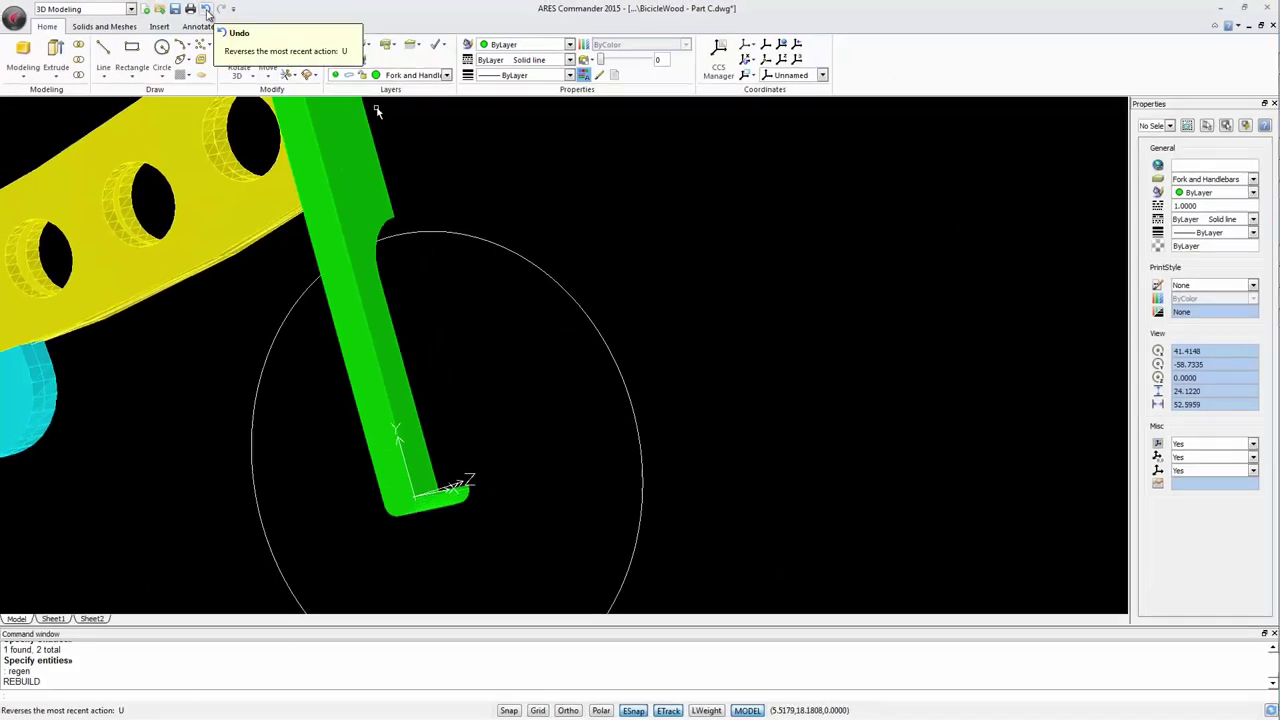
Undo the subtraction and the extrusion back to the flat rectangle and circle on the fork.
click(205, 8)
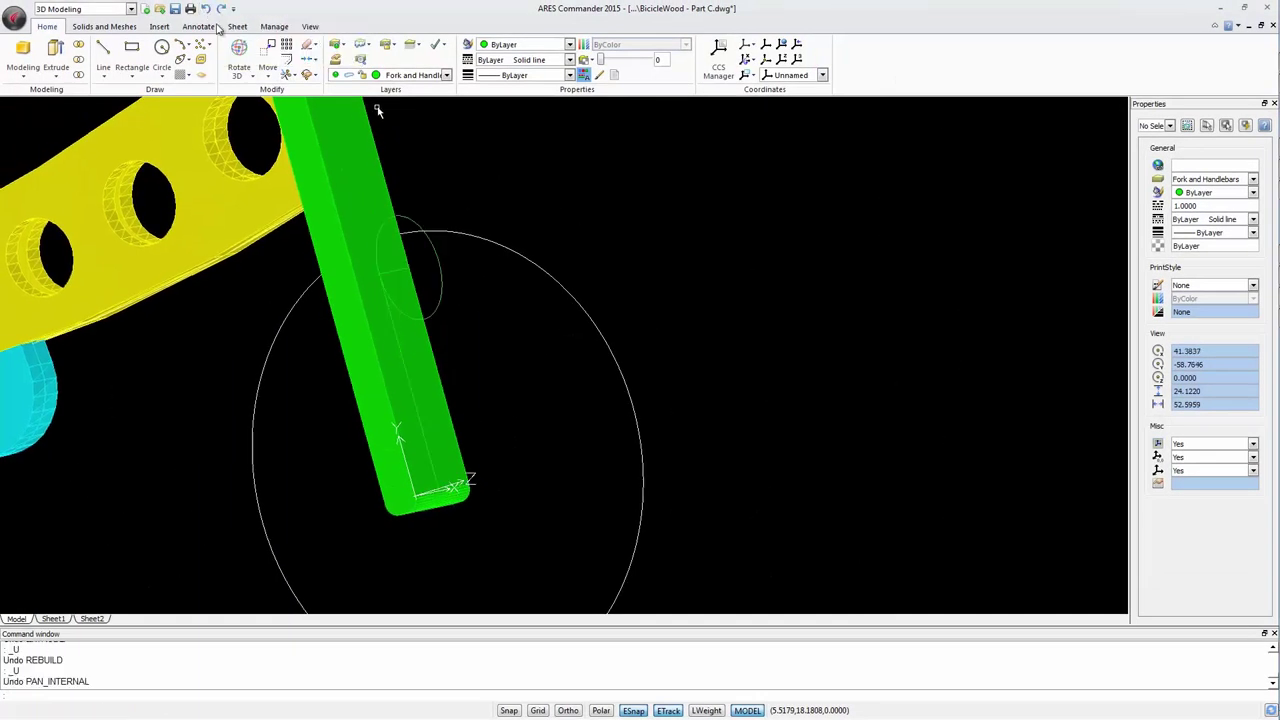
Copy the rectangle straight down along the fork with Ortho on, so the copy extends past the fork's lower end.
click(415, 392)
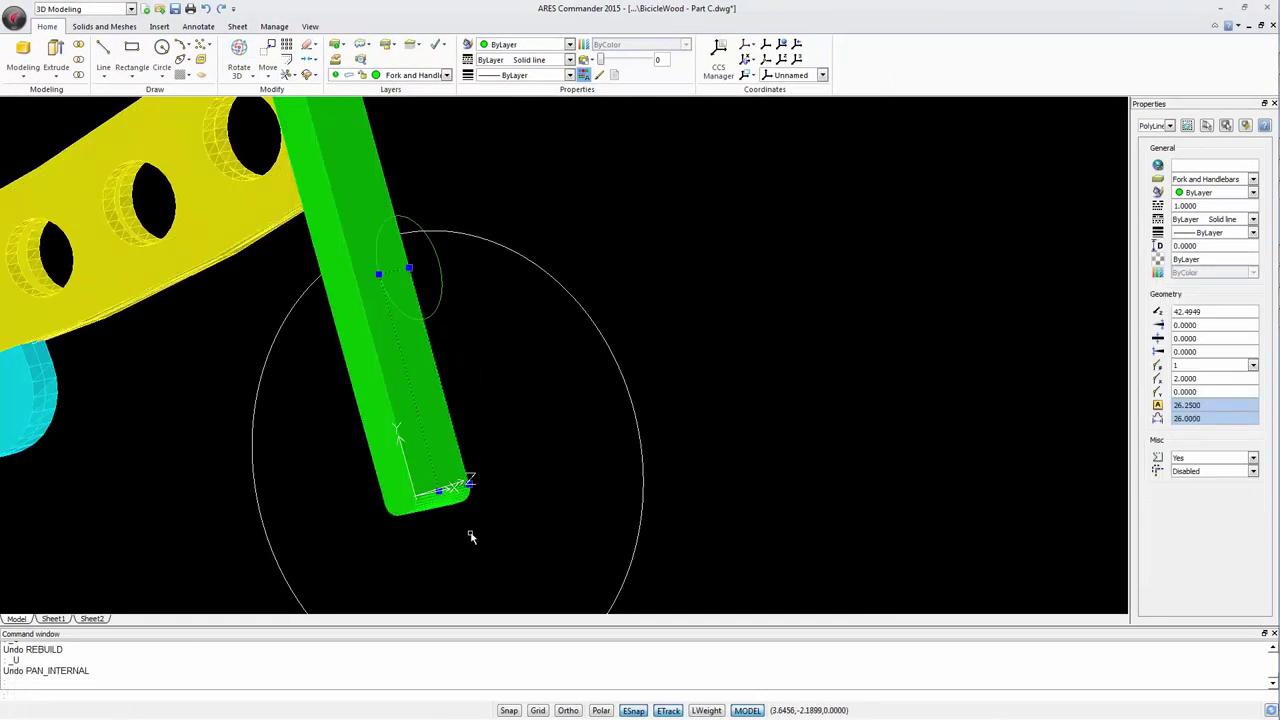
scroll(470, 537, up, 3)
click(389, 433)
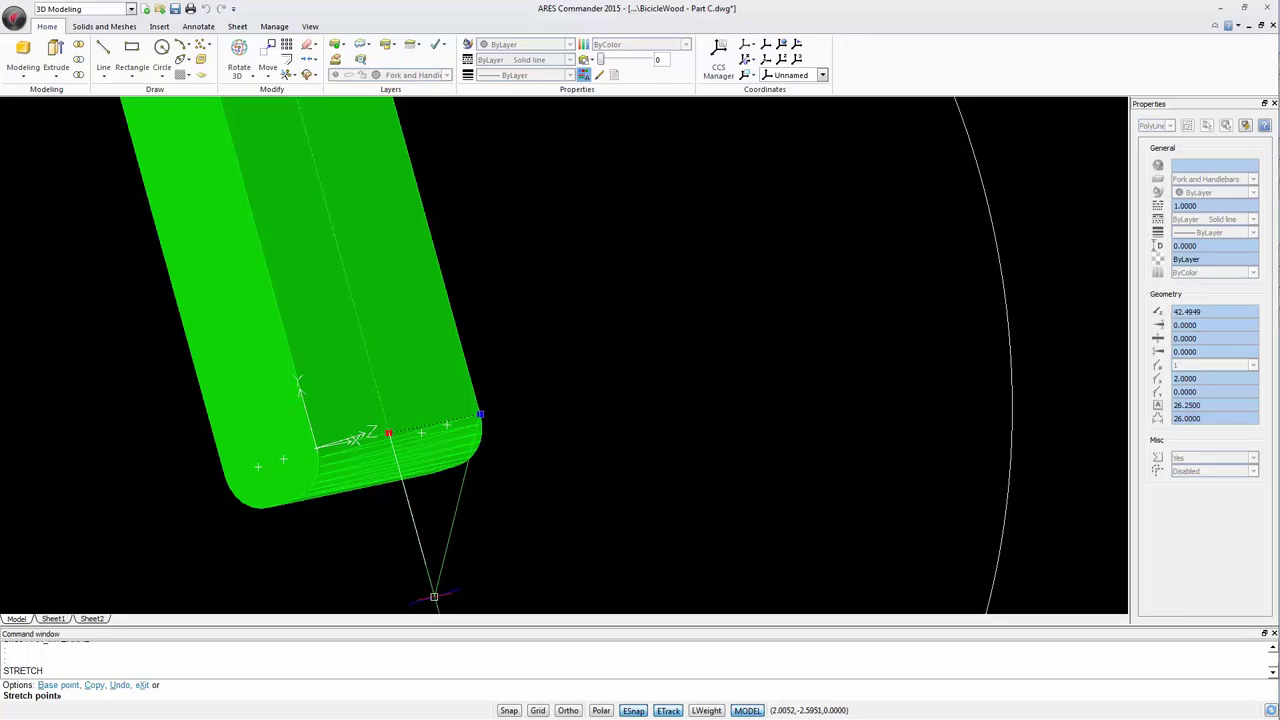
key(Escape)
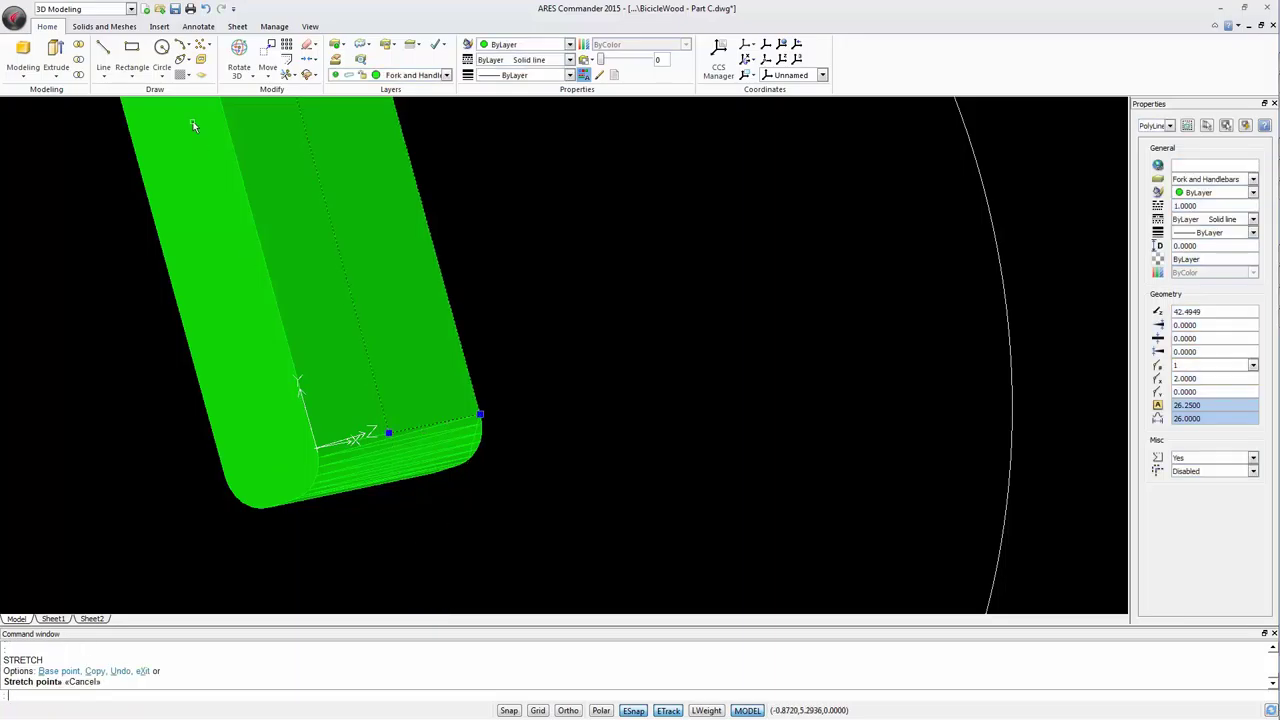
click(267, 76)
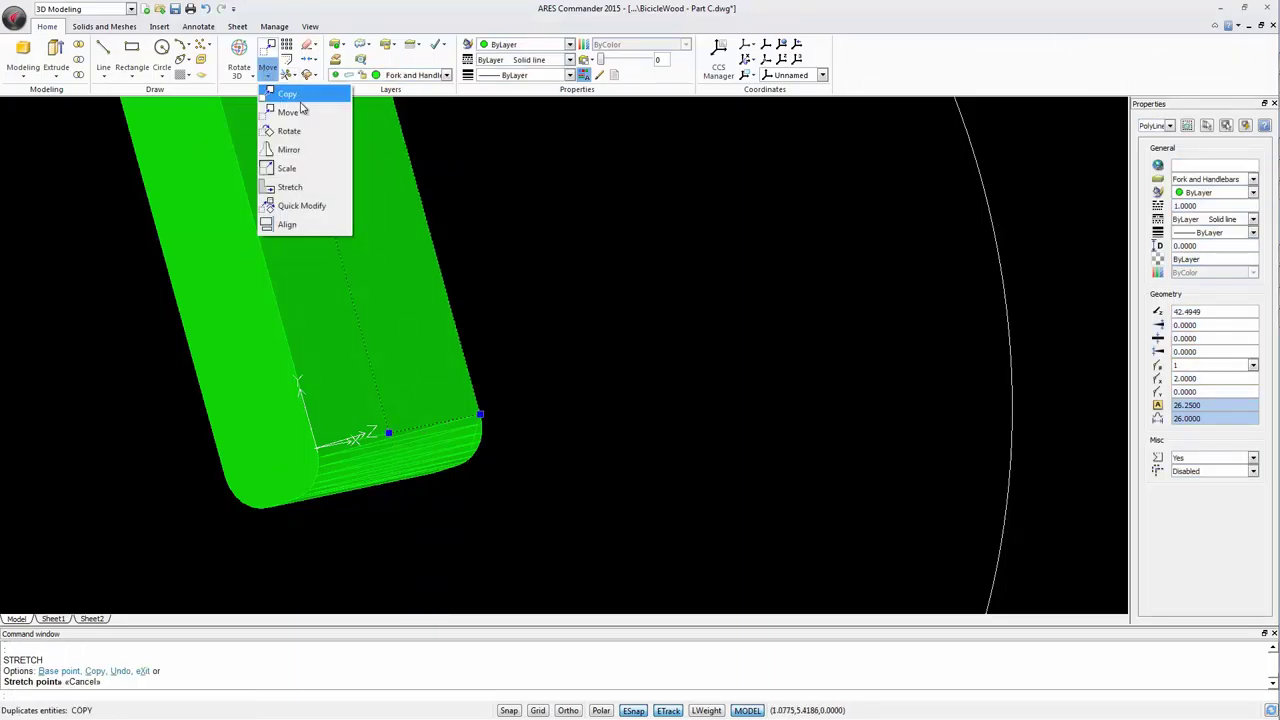
click(305, 100)
click(489, 194)
key(F8)
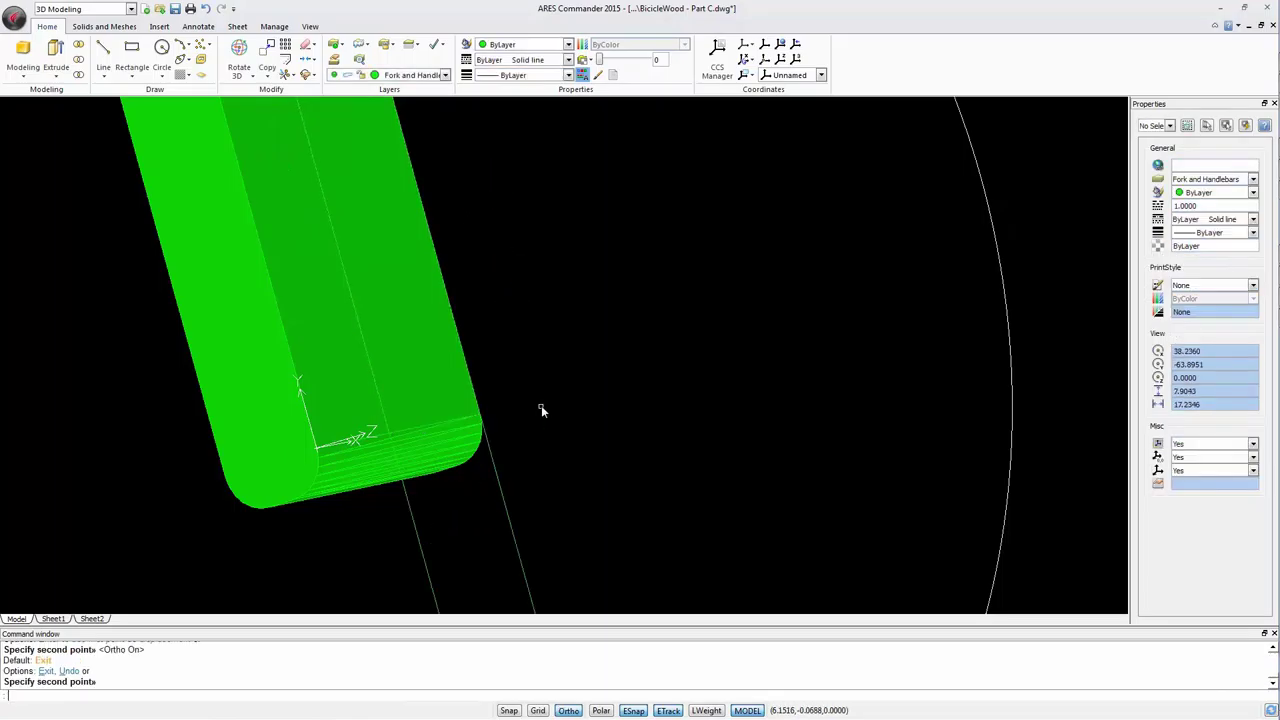
scroll(541, 350, down, 3)
key(Escape)
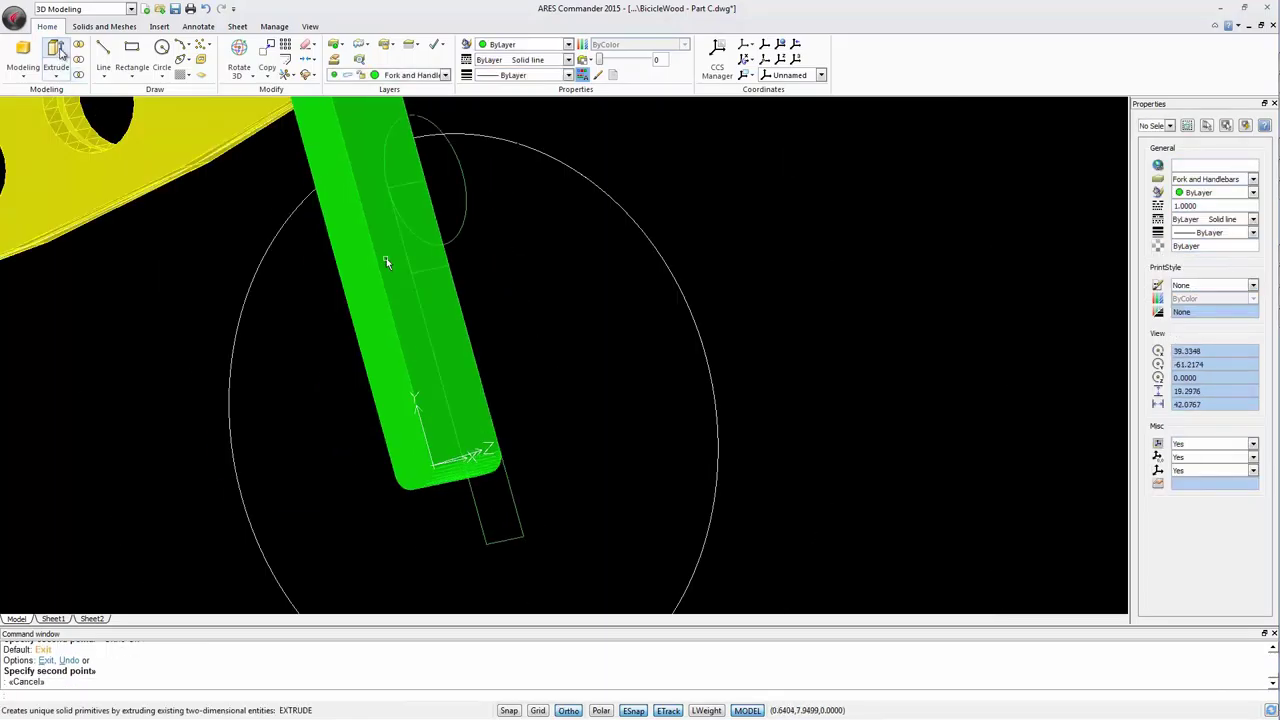
Extrude both rectangles and the circle on the fork with a height of -10.
click(55, 58)
click(489, 546)
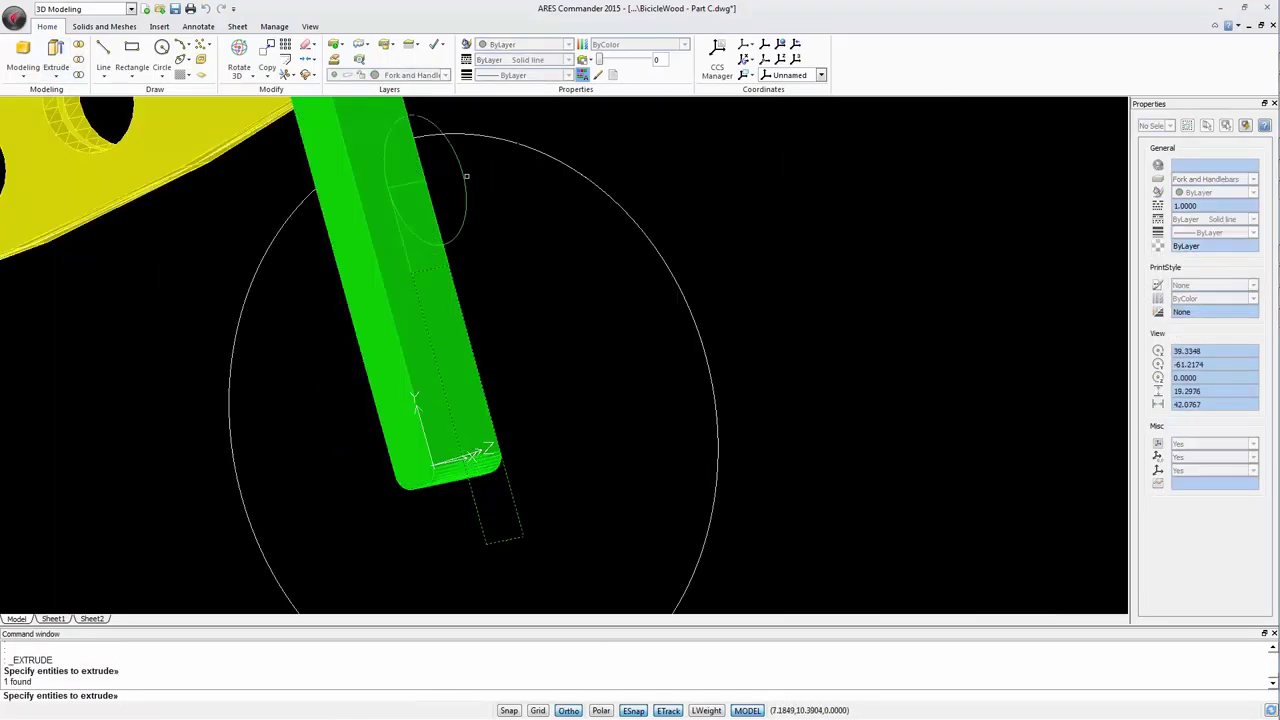
click(416, 183)
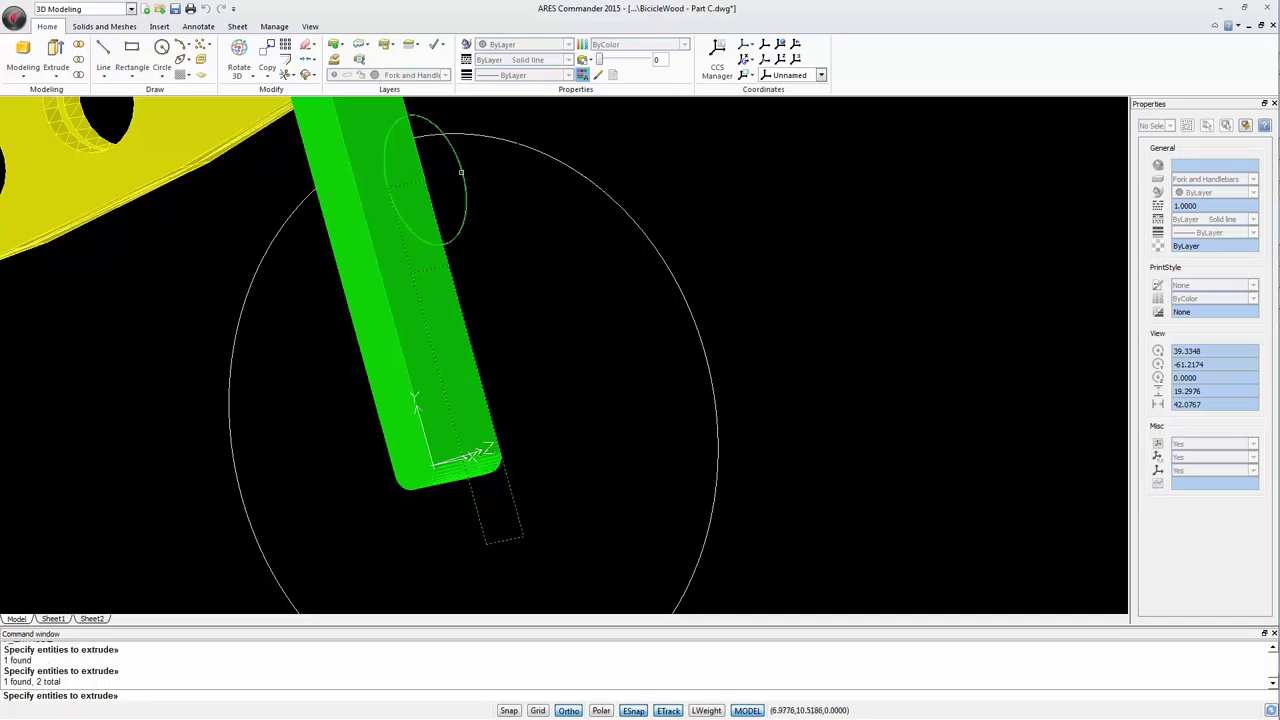
key(Return)
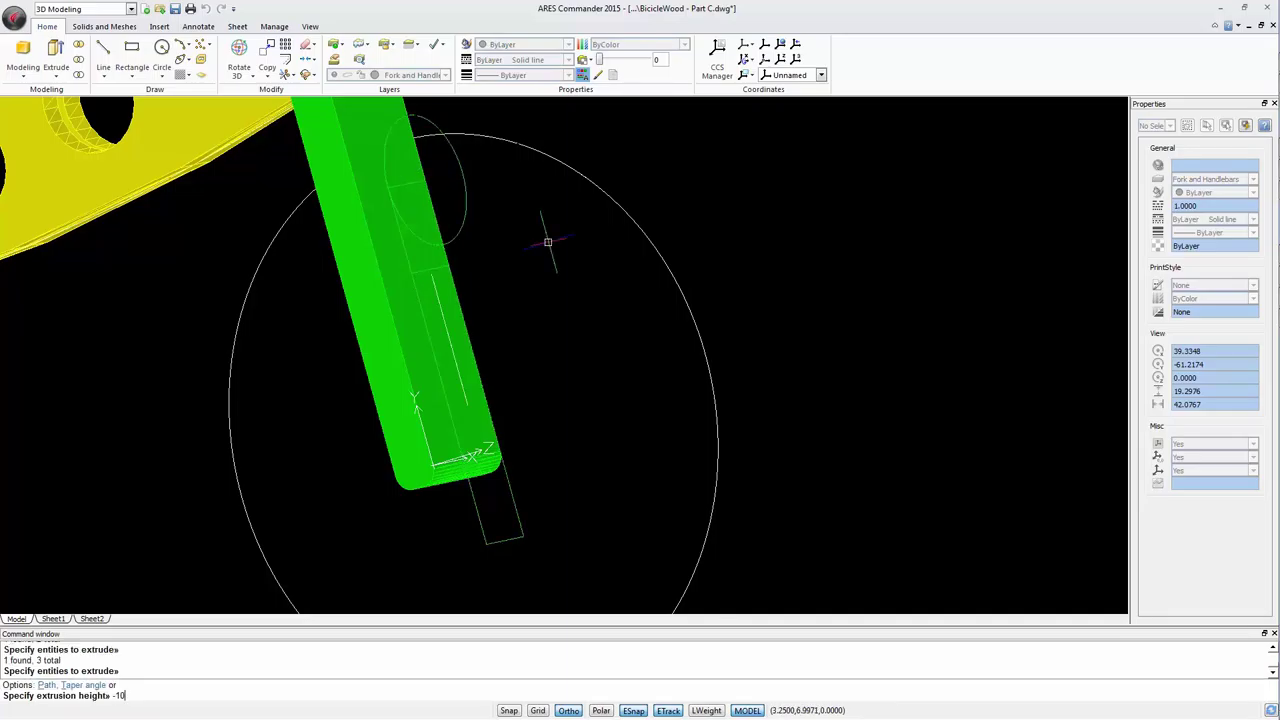
text(-10)
key(Return)
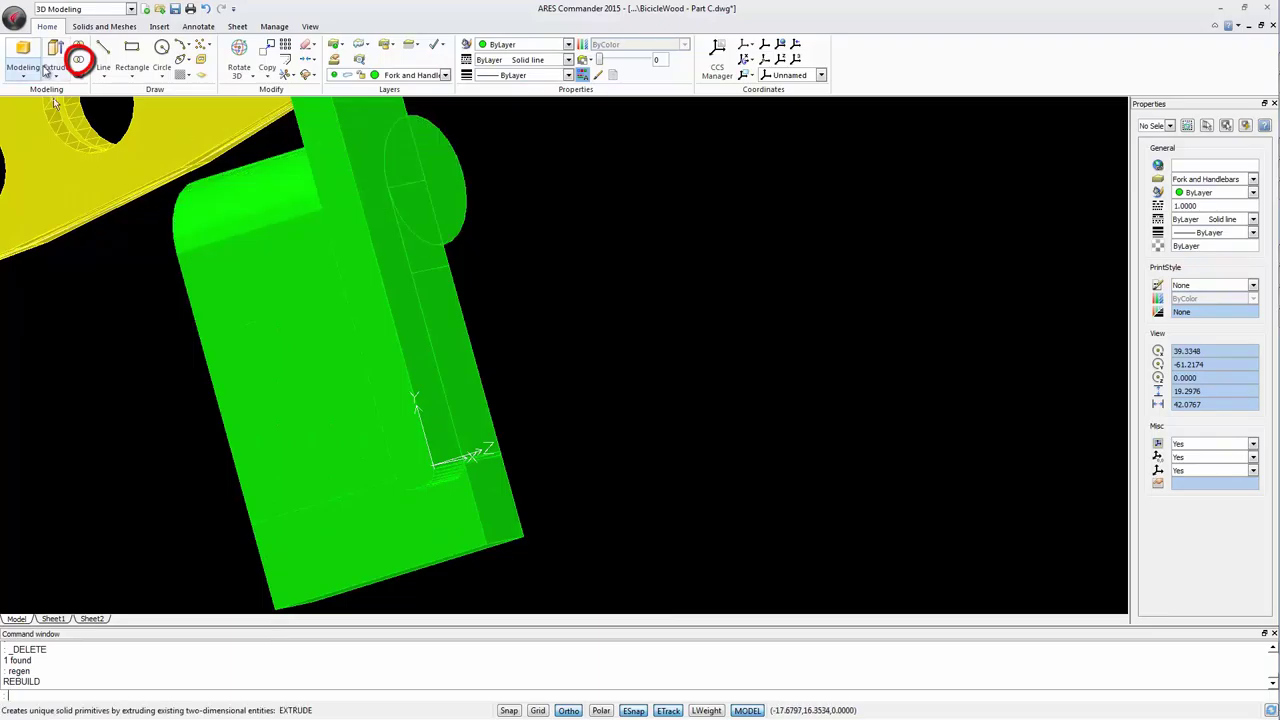
Subtract the extruded circle and both extruded rectangles from the fork to cut the wheel slot.
click(78, 59)
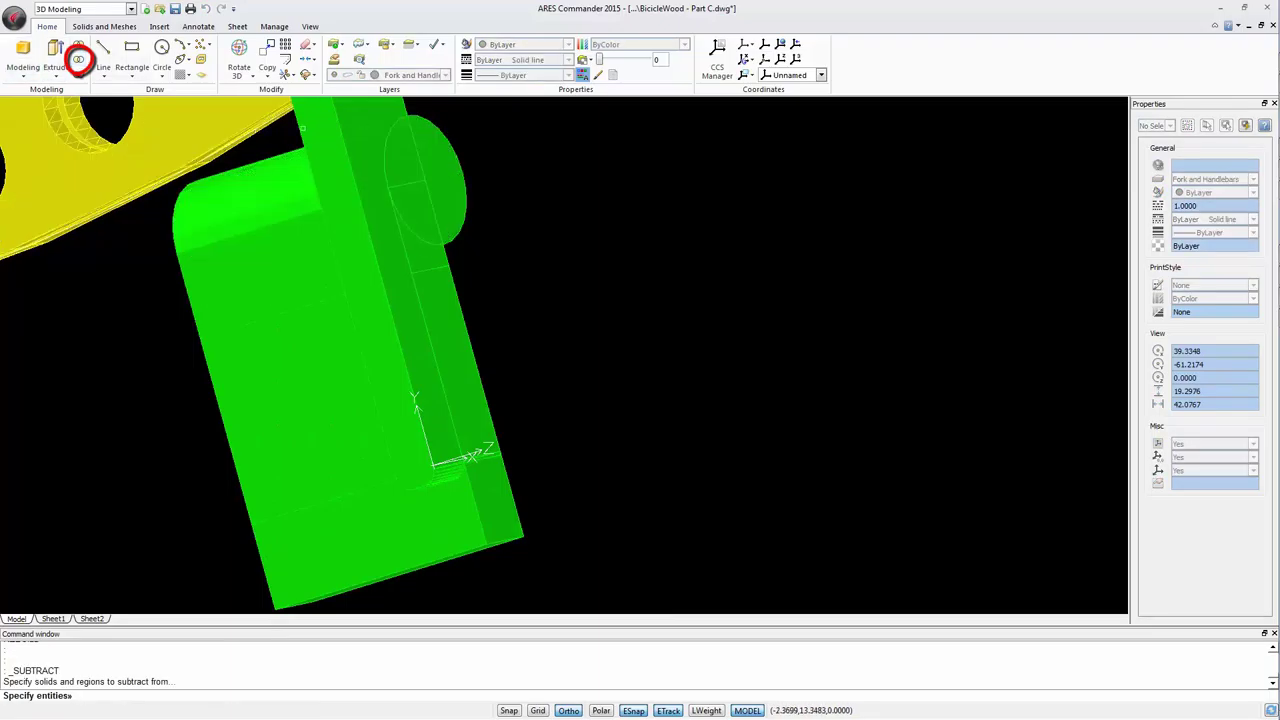
click(276, 140)
key(Return)
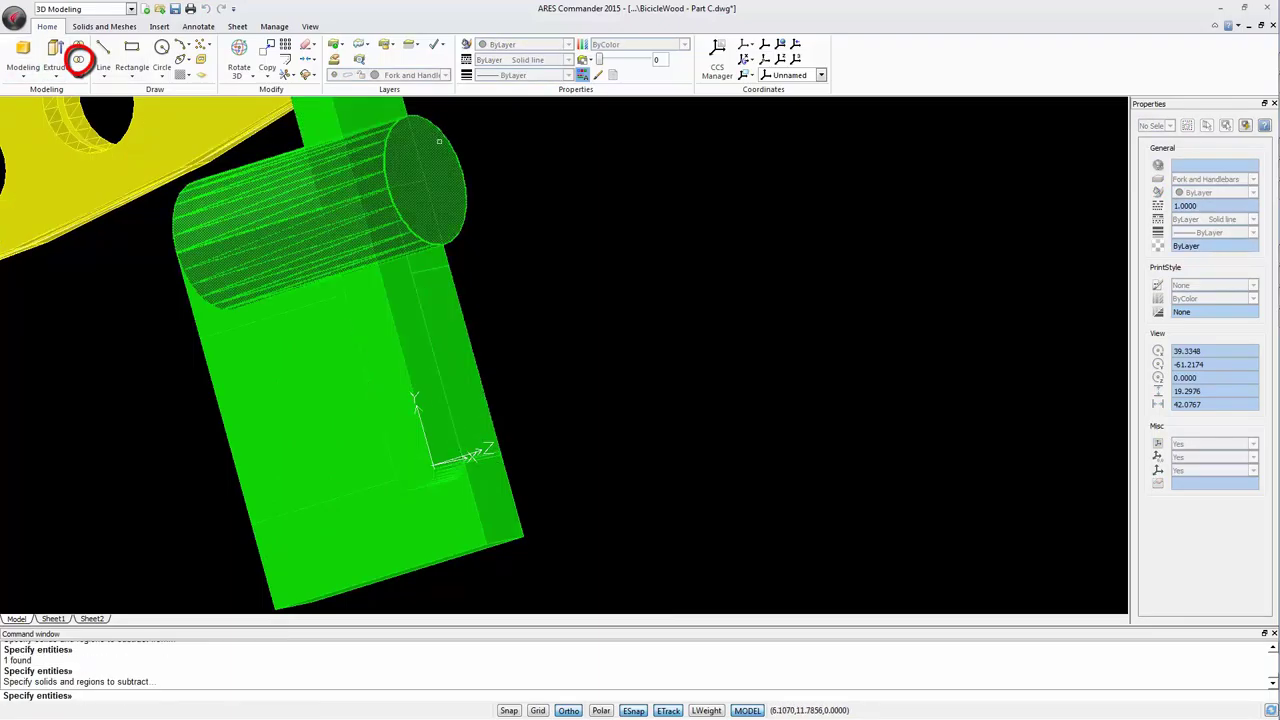
click(445, 143)
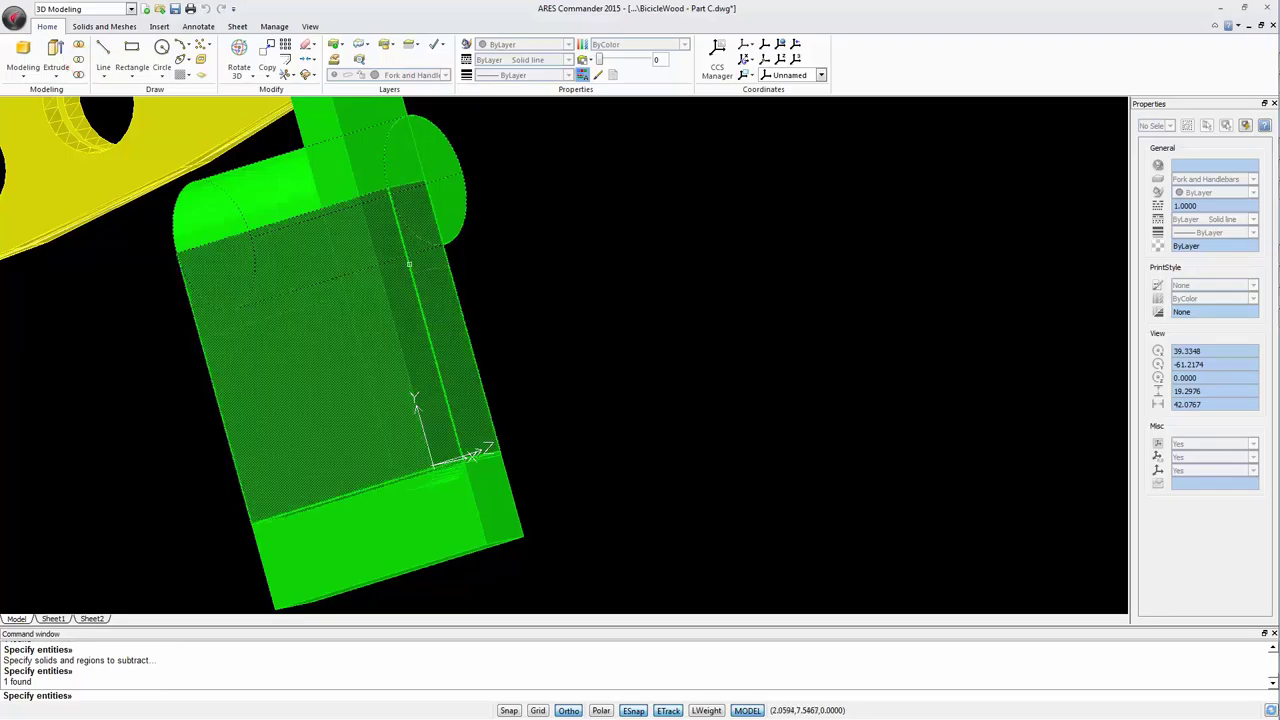
click(410, 269)
click(489, 522)
key(Return)
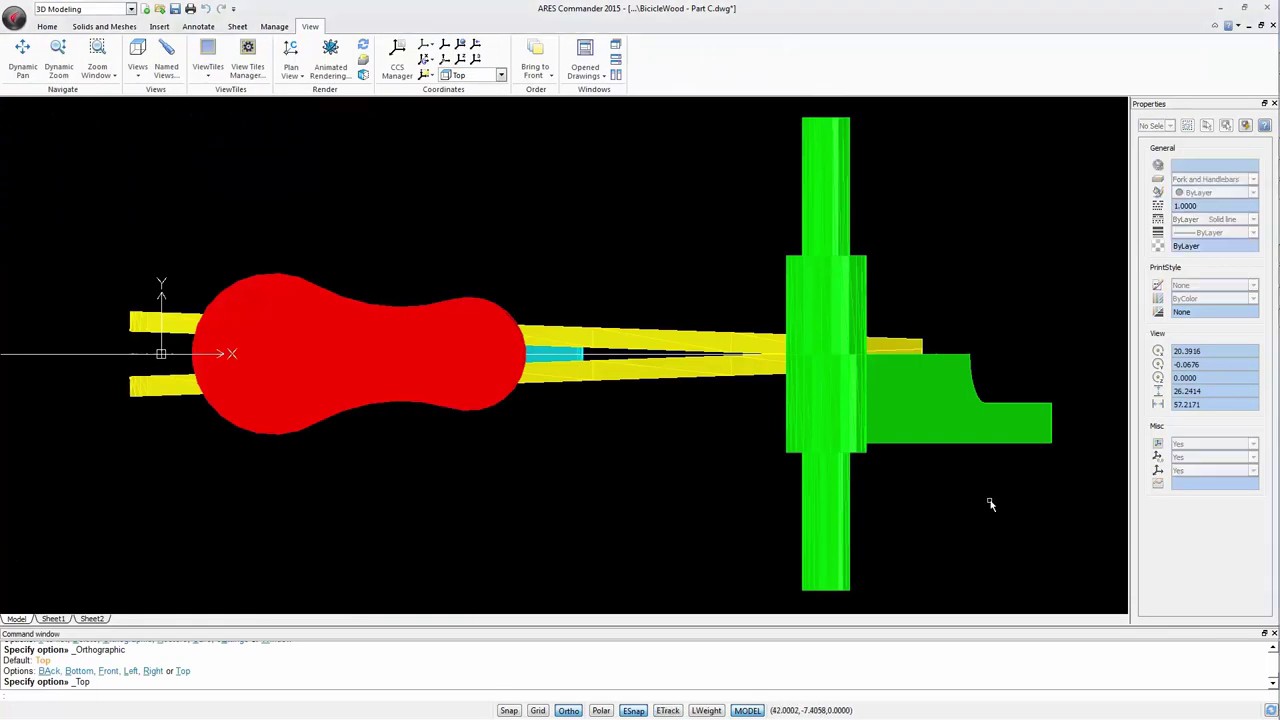
Mirror the slotted fork half in the top view about the bicycle's horizontal centreline, keeping the source half.
middle_drag(991, 506, 493, 558)
click(466, 514)
key(Escape)
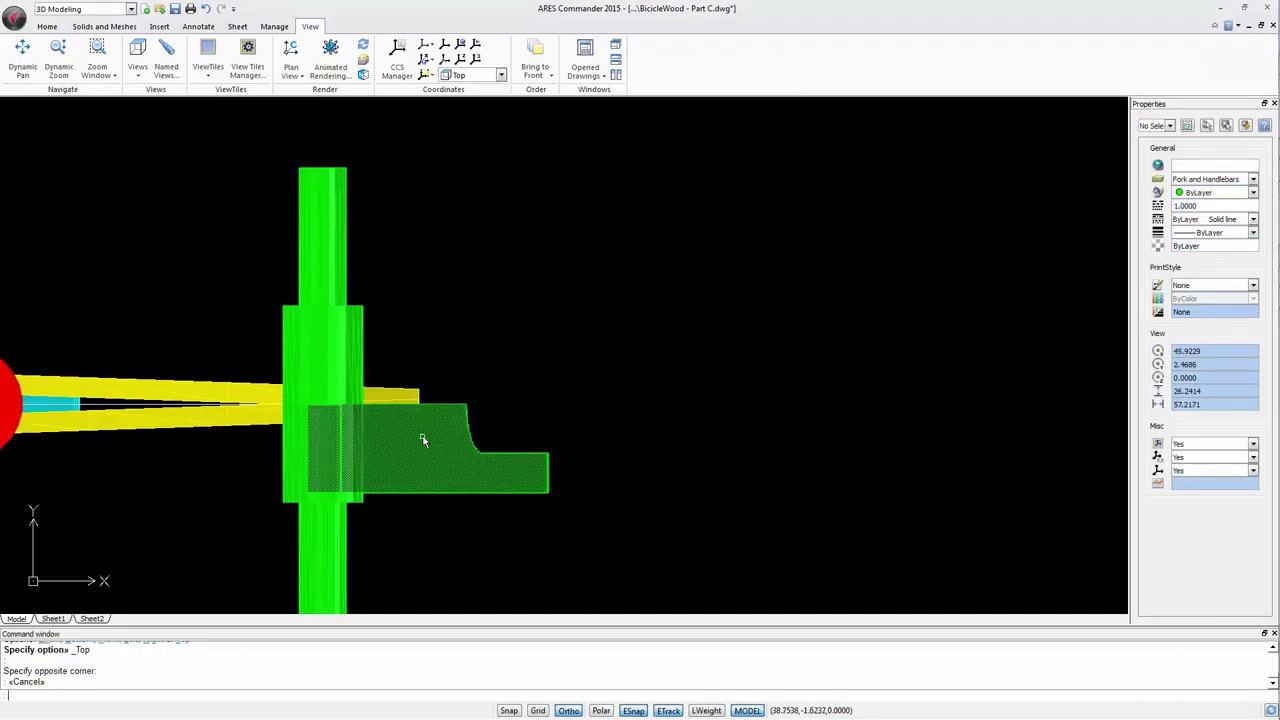
click(47, 26)
click(268, 75)
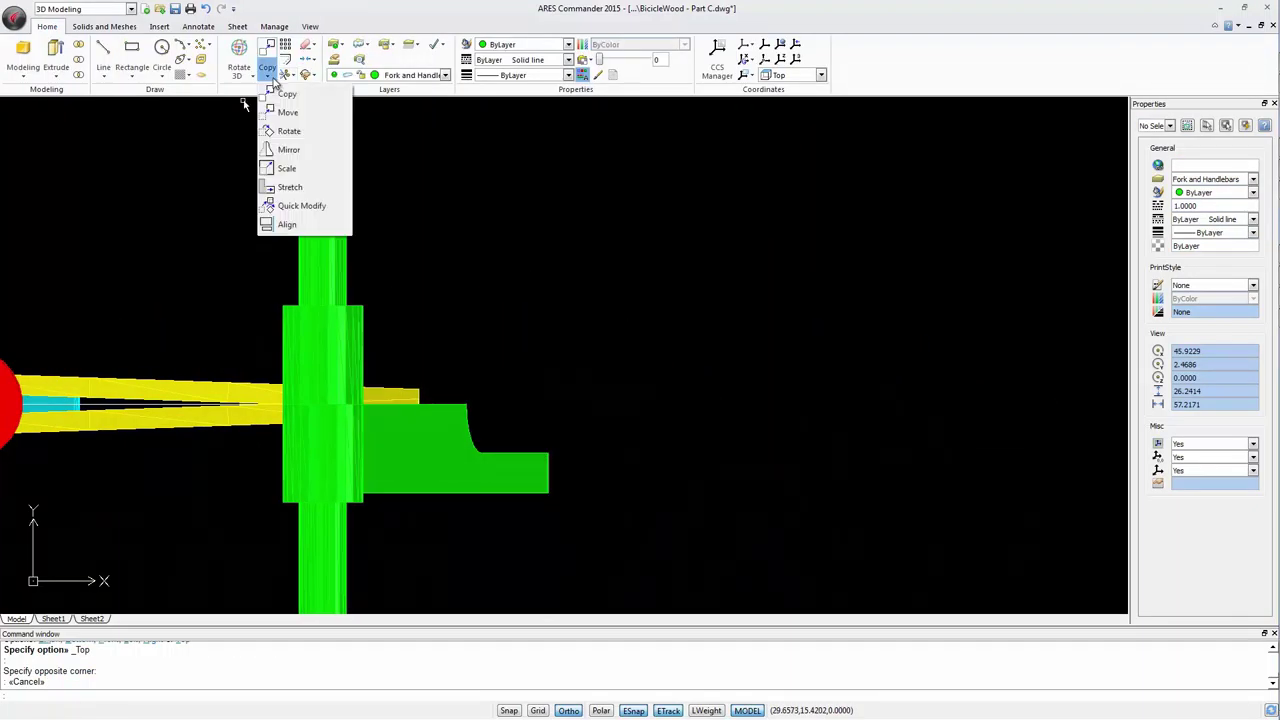
click(288, 149)
click(537, 449)
key(Return)
click(465, 405)
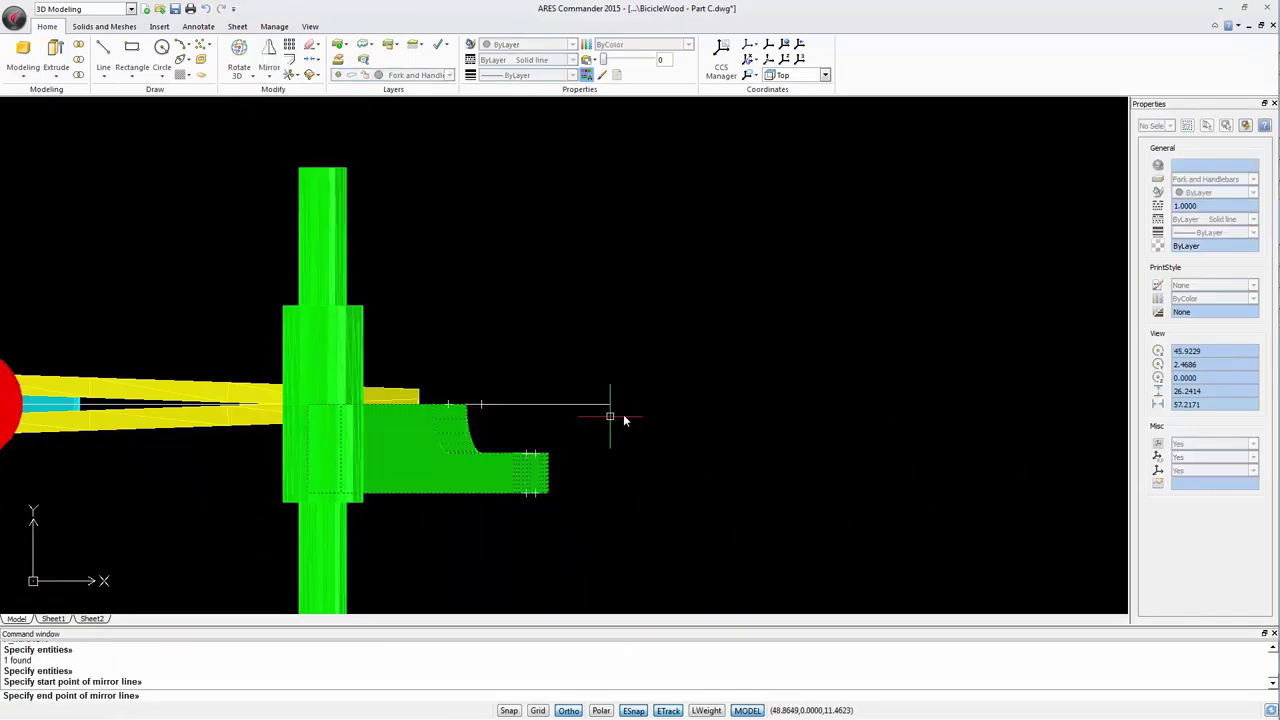
click(625, 419)
key(Escape)
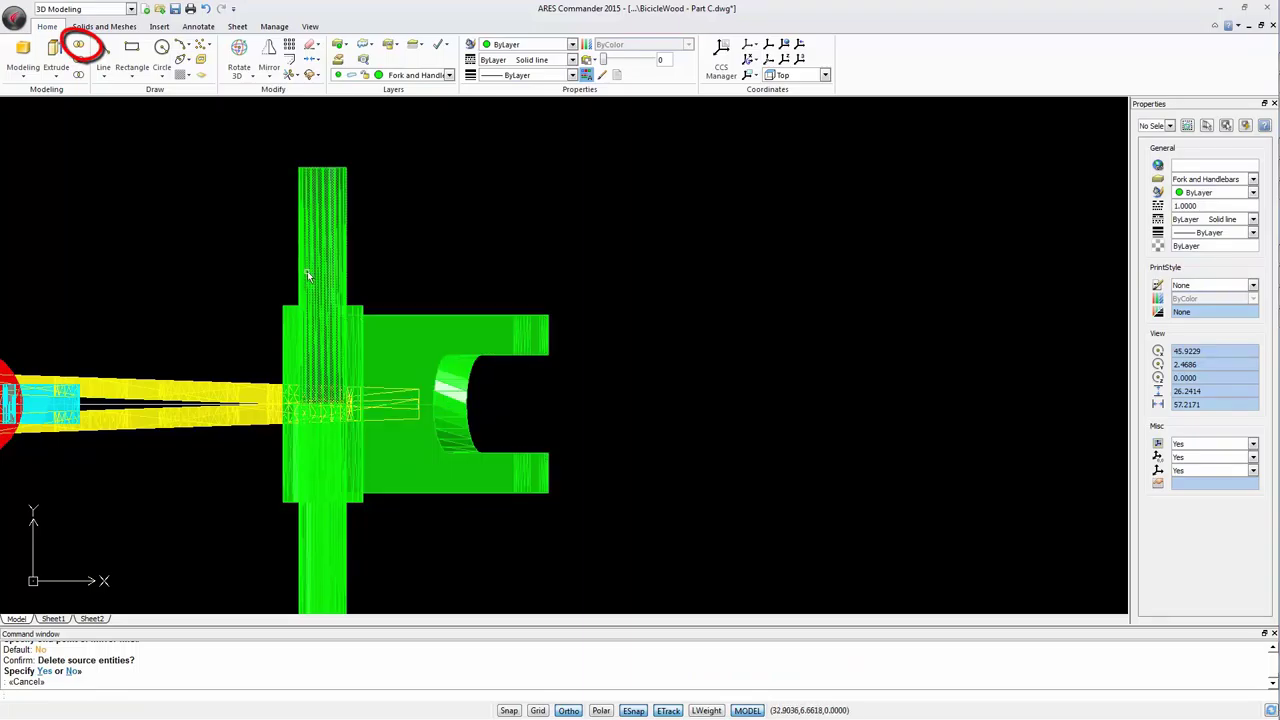
Union both fork halves and the handlebar pieces into one solid.
click(78, 45)
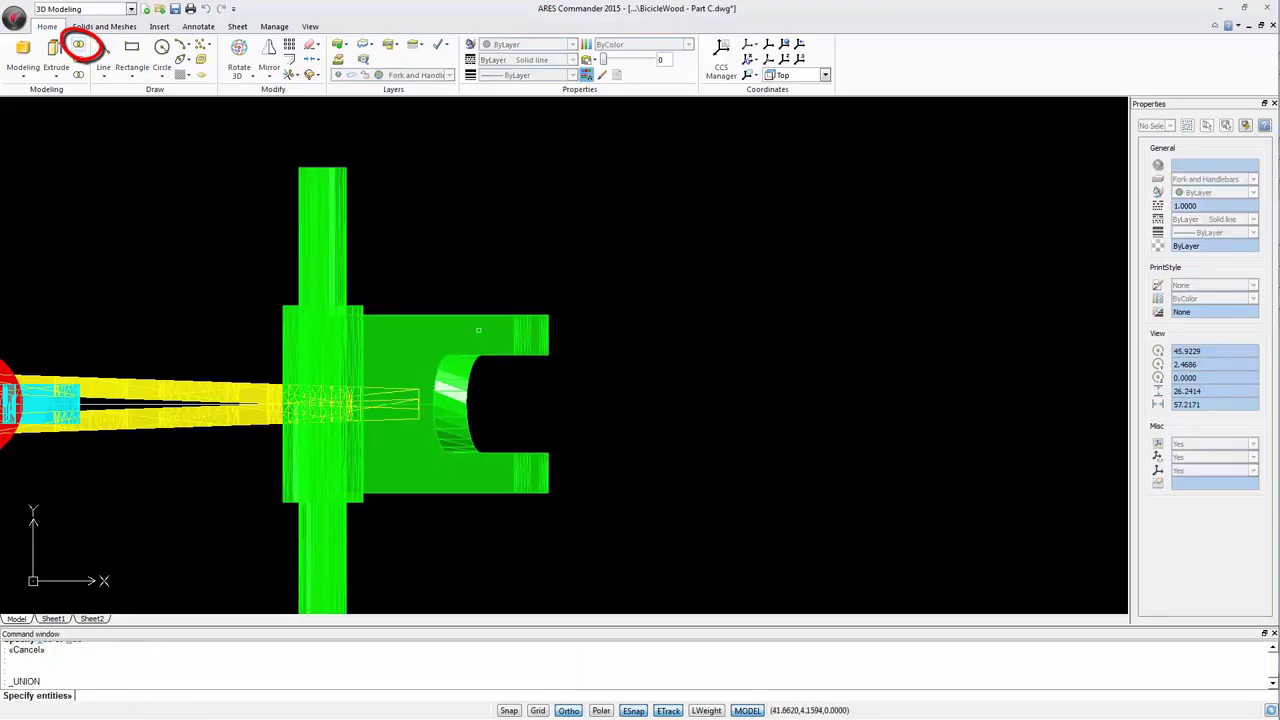
click(308, 324)
click(504, 468)
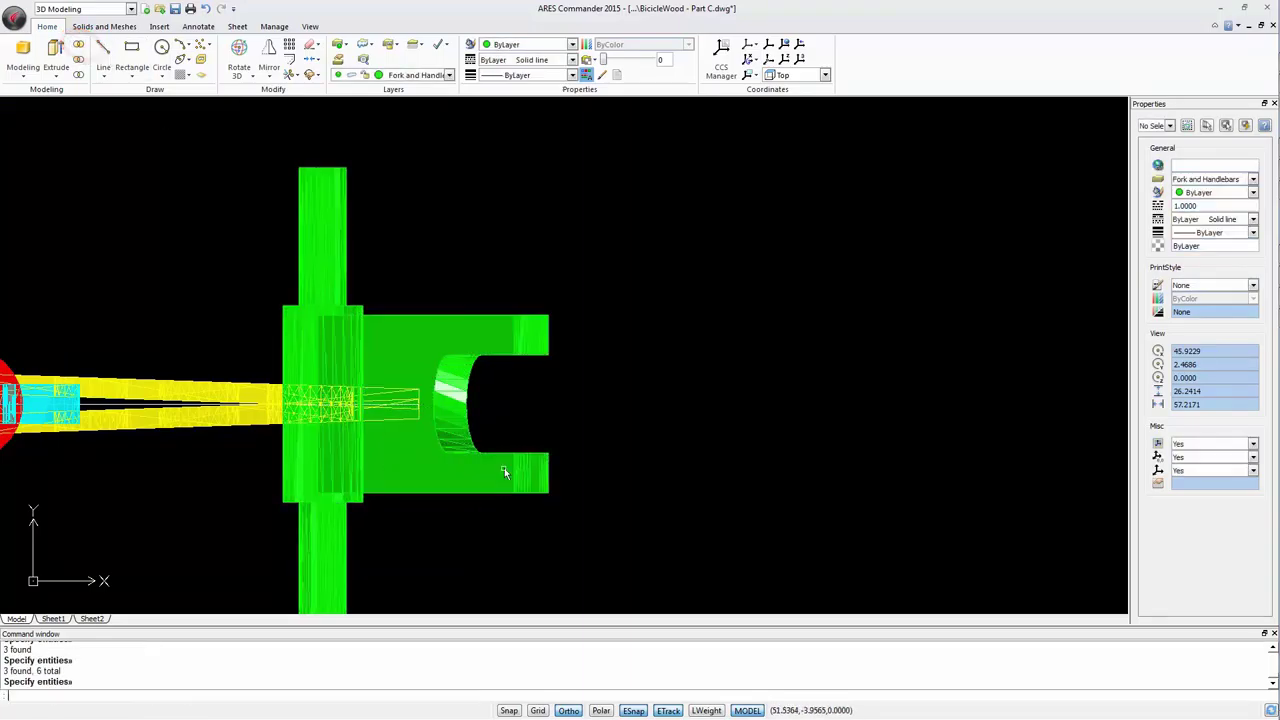
key(Return)
scroll(663, 487, down, 1)
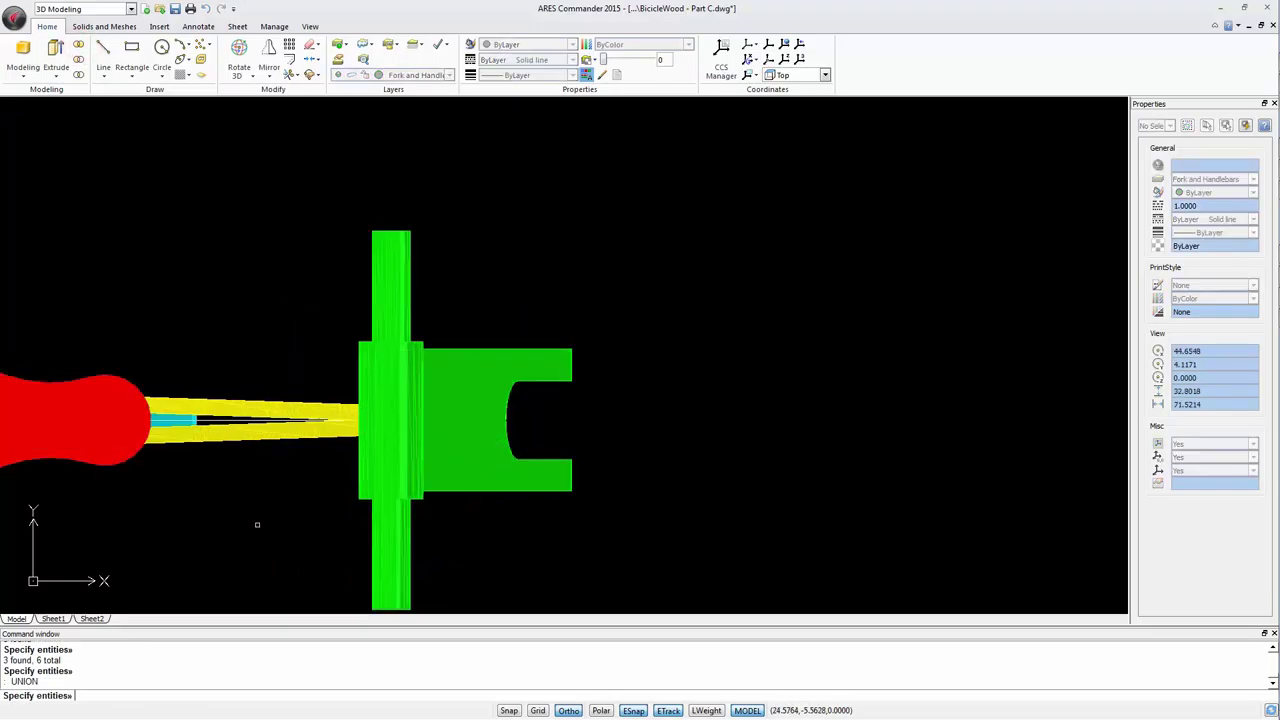
scroll(260, 515, up, 1)
key(Escape)
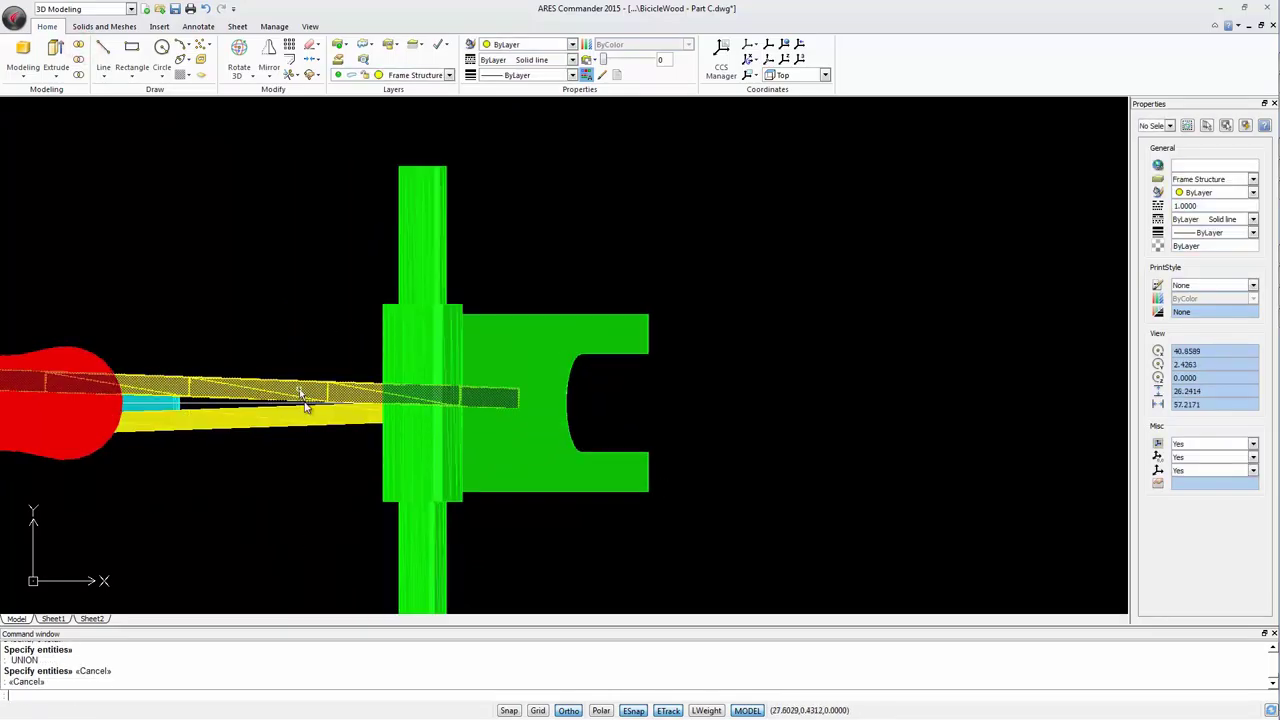
Union the two yellow frame sides into one solid and inspect the bicycle from the SE Isometric view.
click(79, 45)
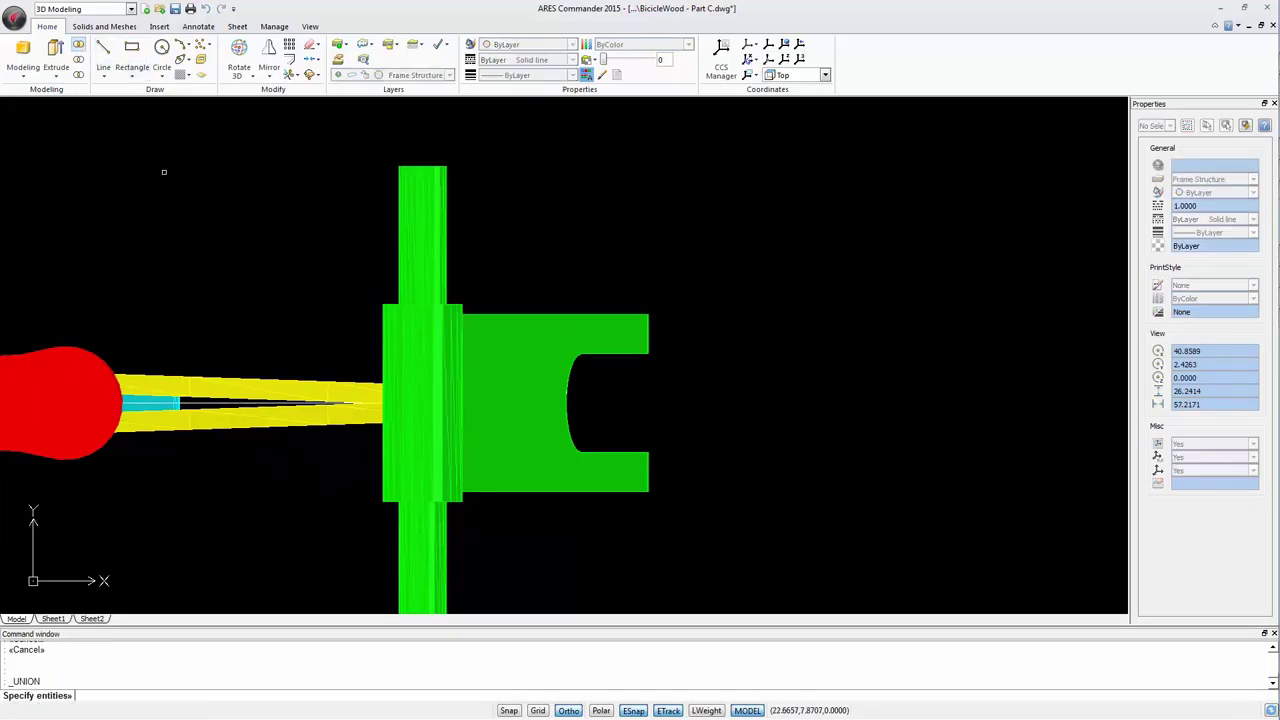
click(237, 385)
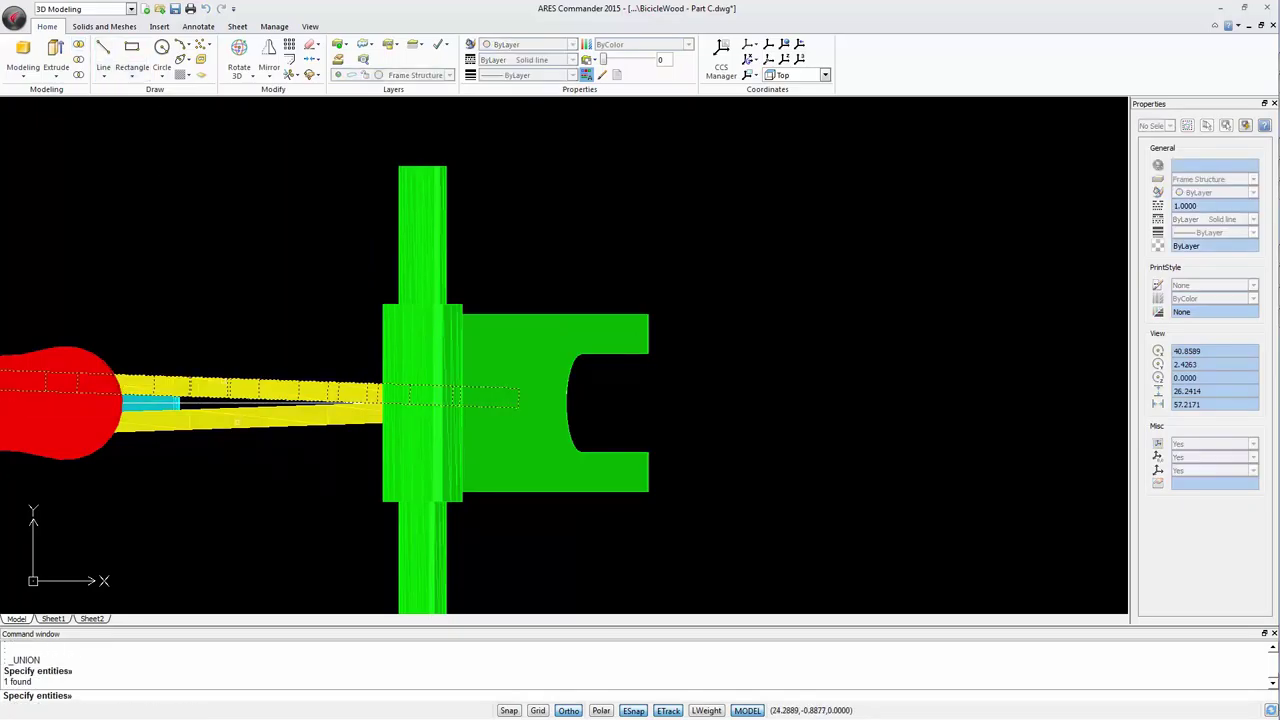
click(250, 416)
click(310, 26)
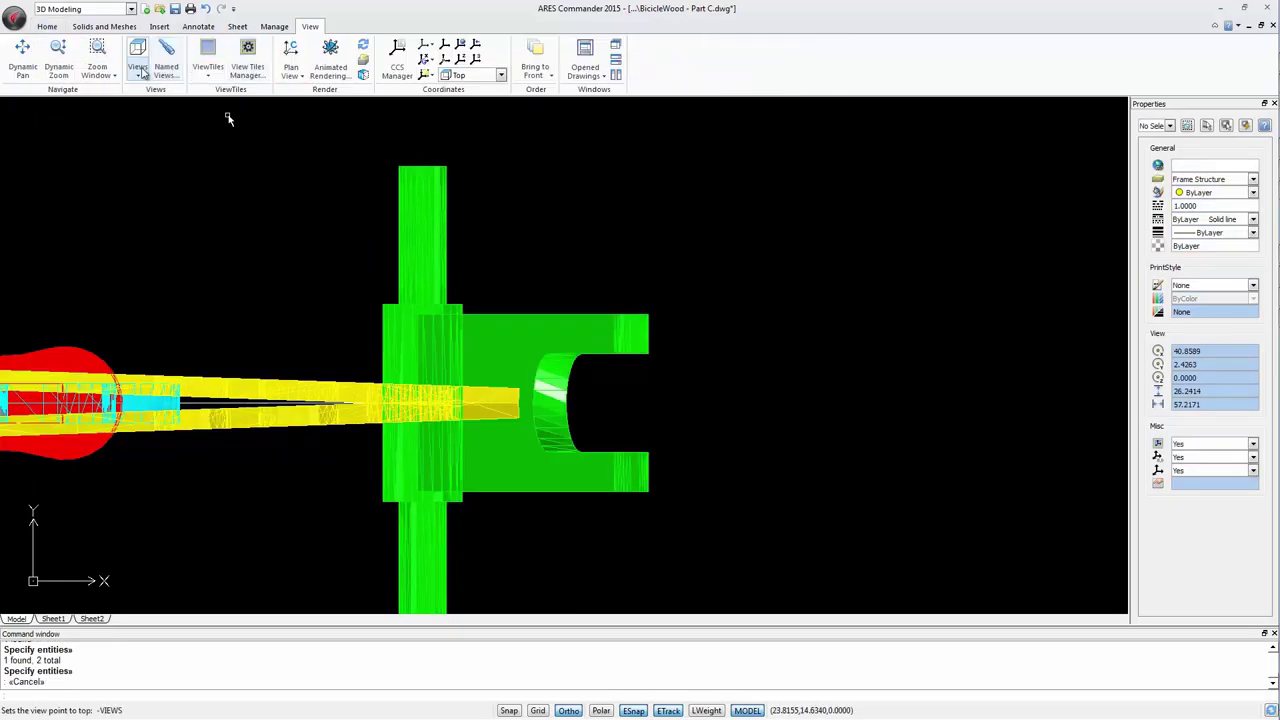
click(140, 72)
click(168, 223)
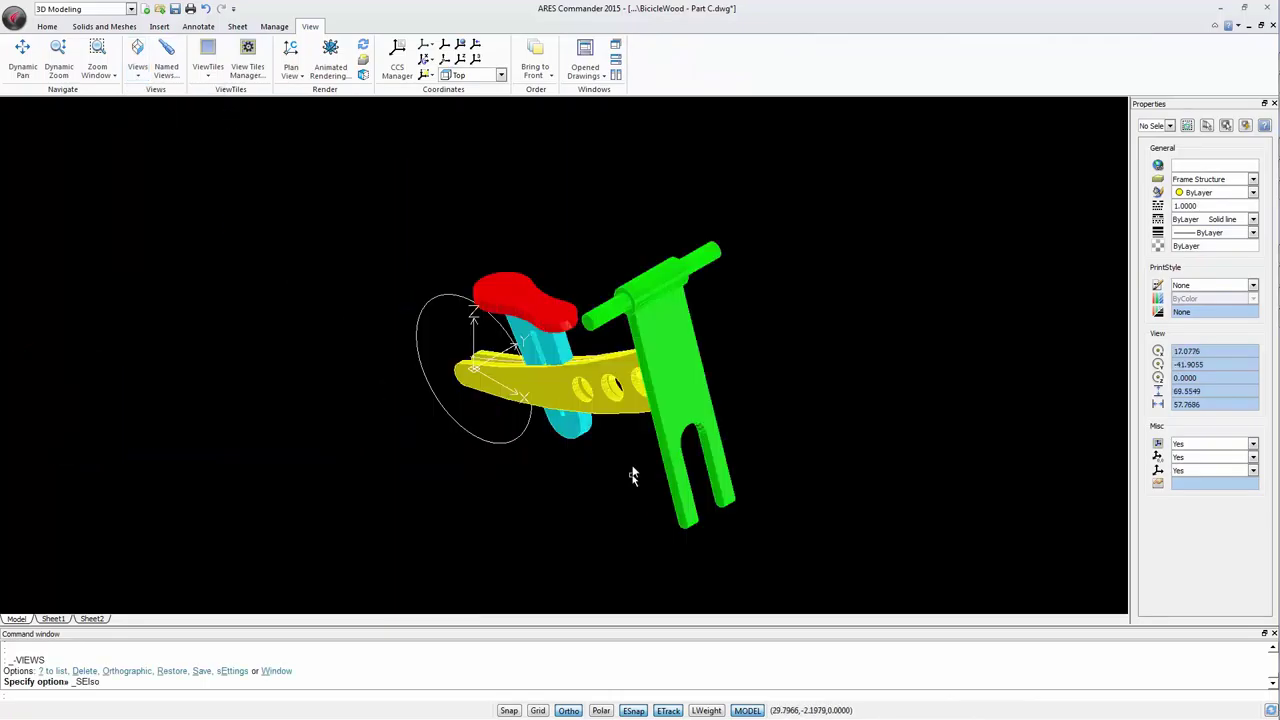
shift+middle_drag(634, 463, 147, 469)
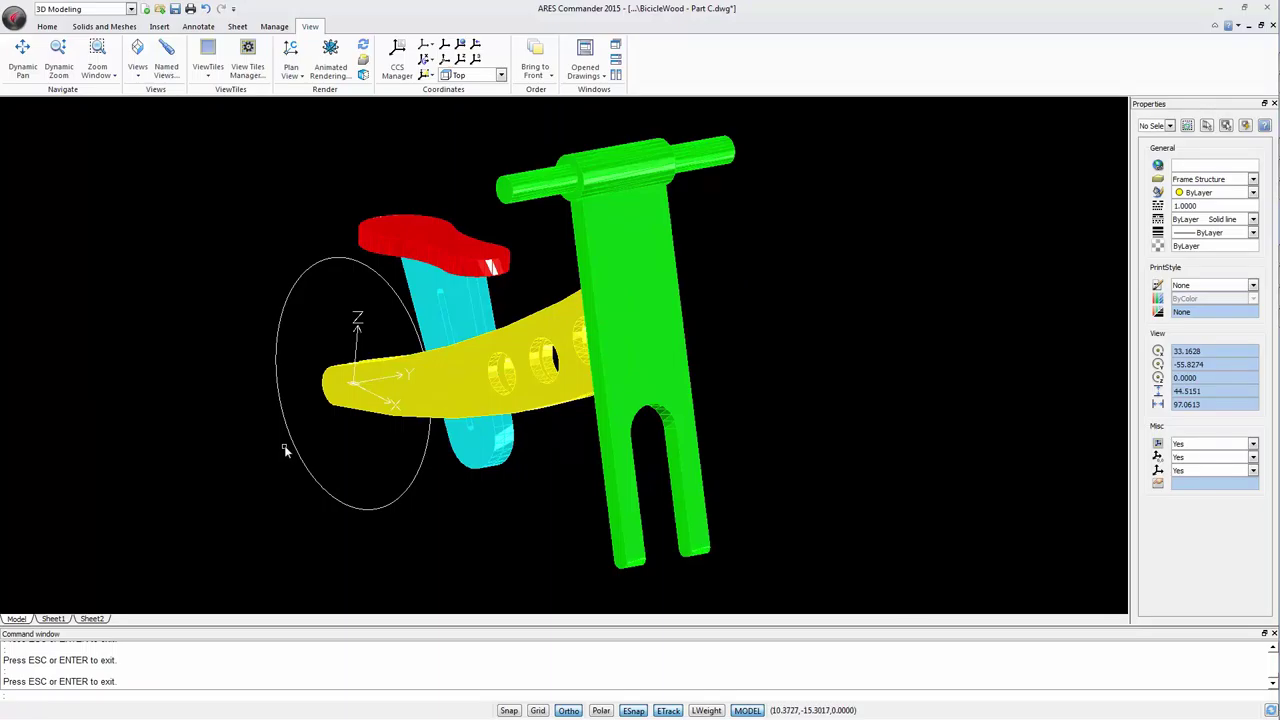
Attach the drawing "Bicicleta de Madera - Rueda" in the front view at insertion point 0,0,0 with scale 1 and angle 0.
click(138, 70)
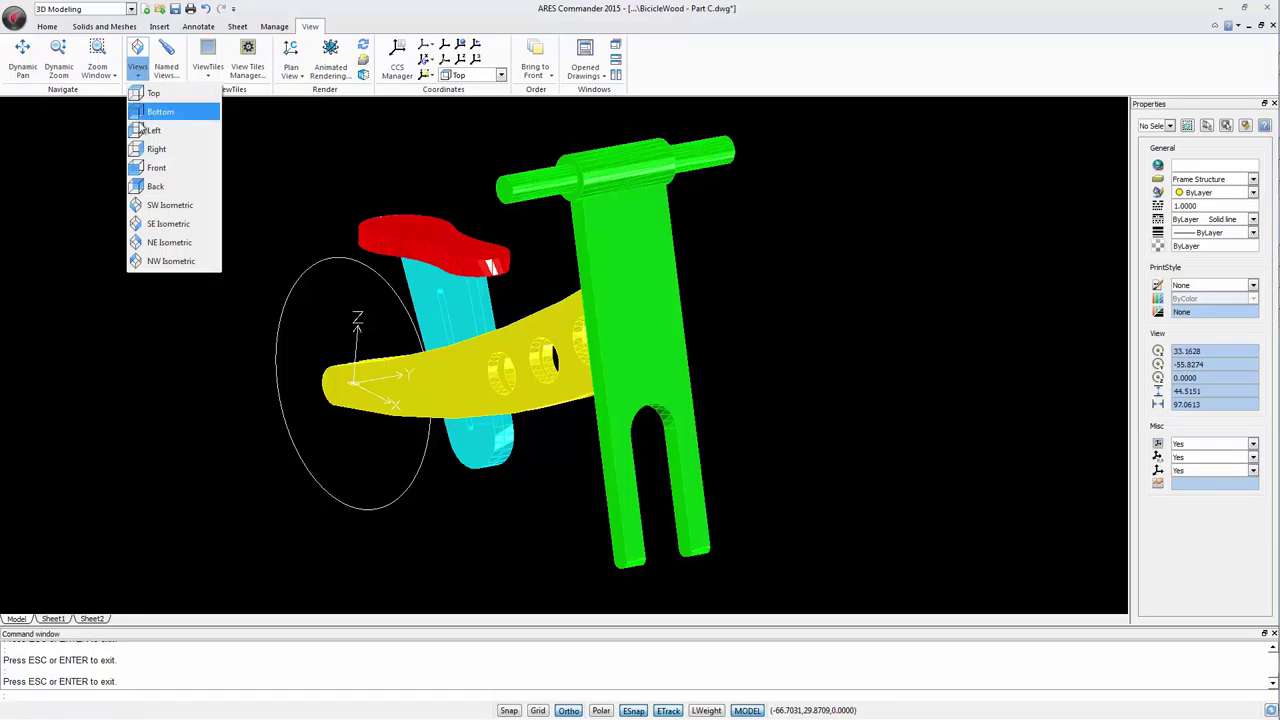
click(150, 167)
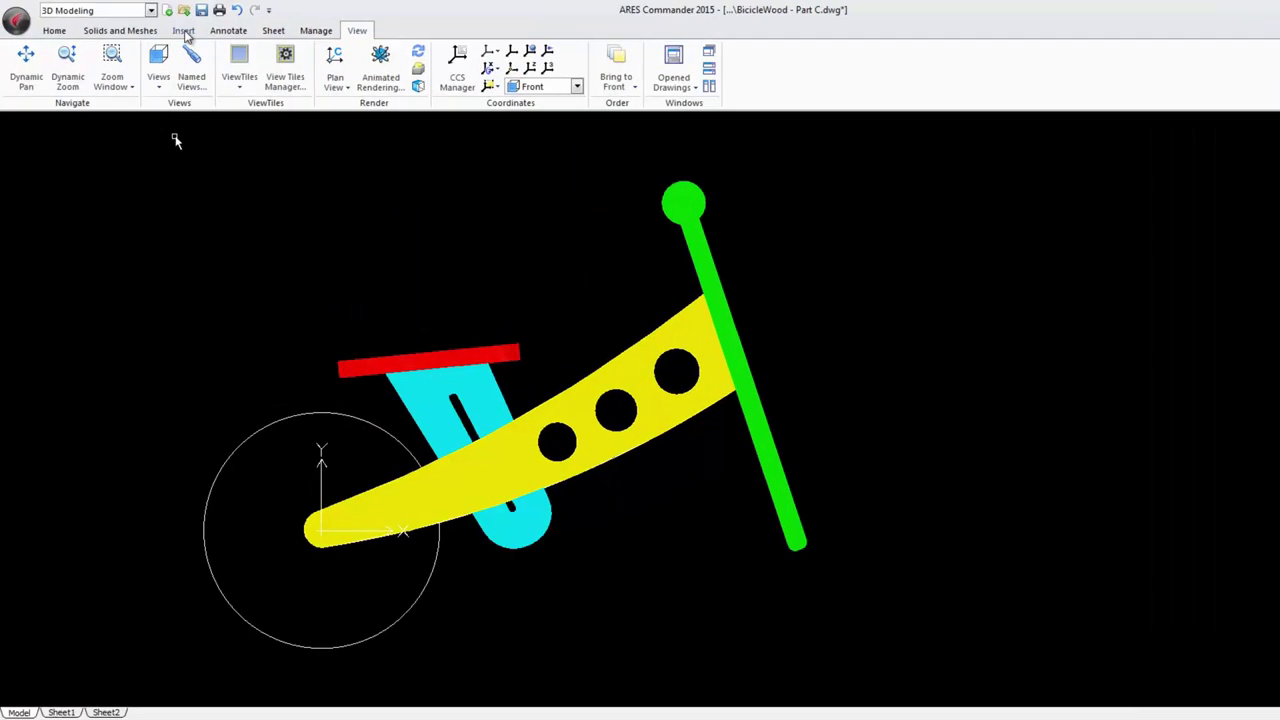
click(159, 26)
click(512, 150)
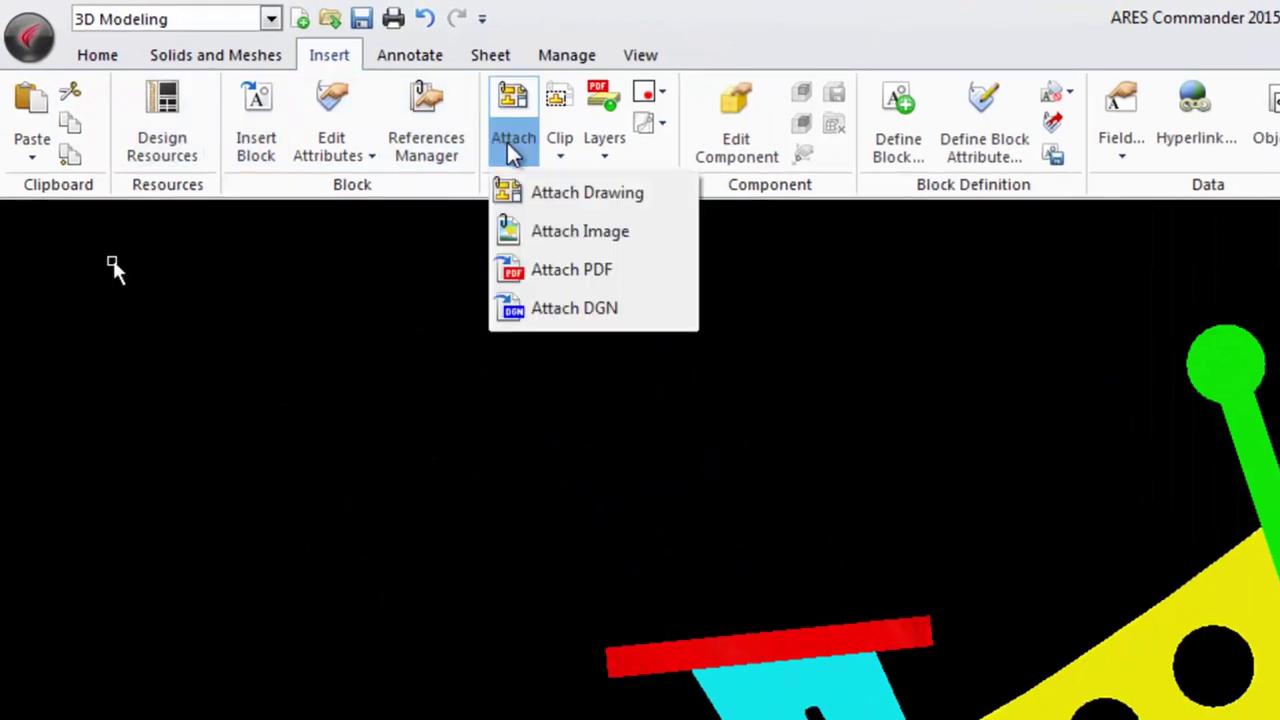
click(598, 196)
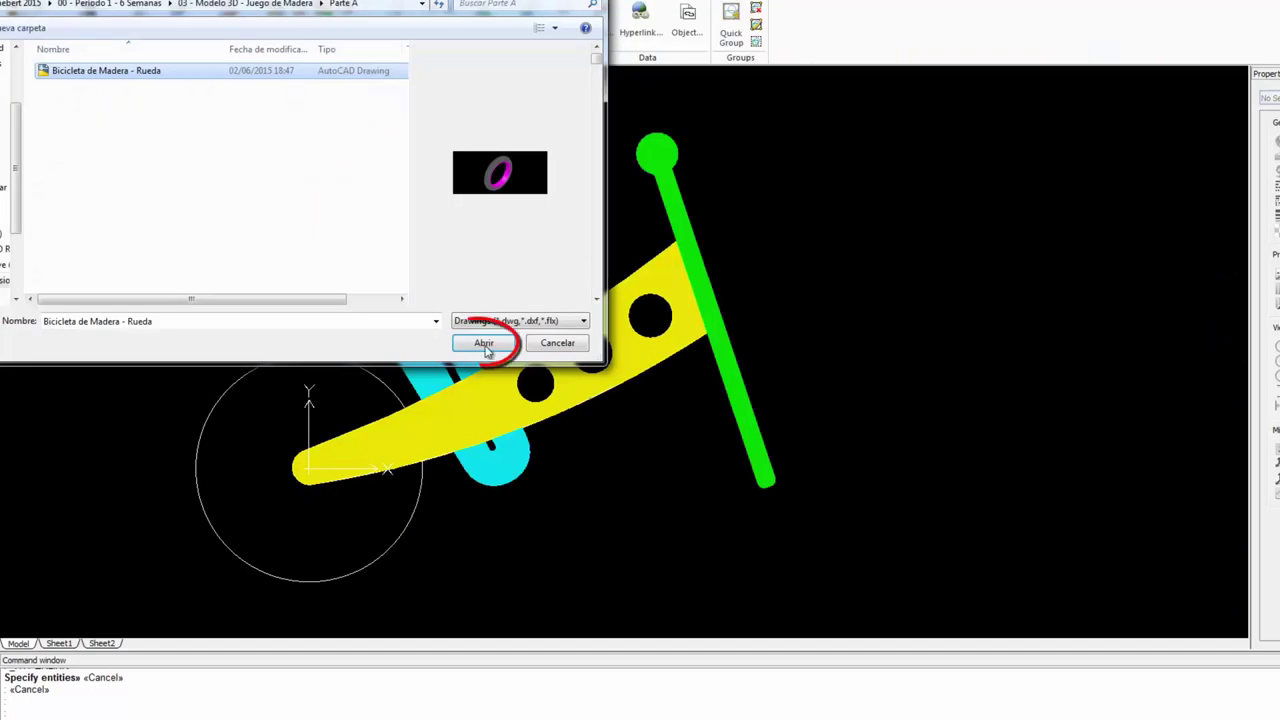
click(484, 343)
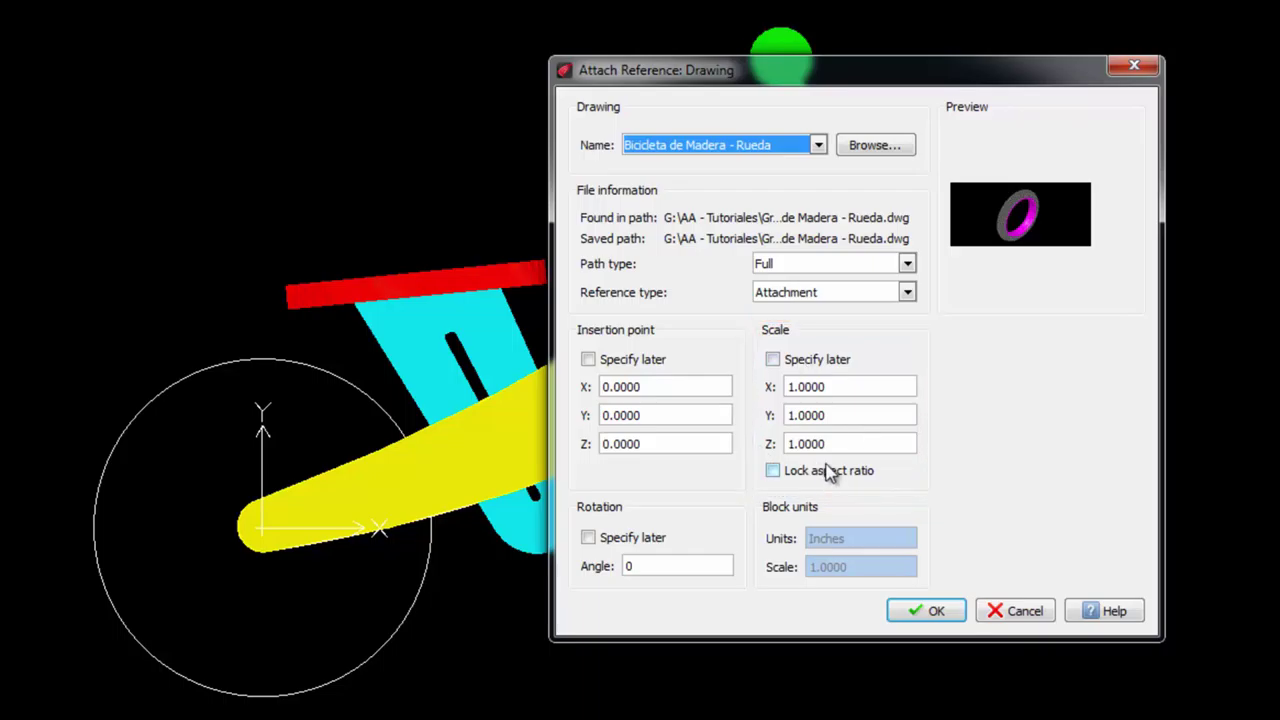
click(926, 611)
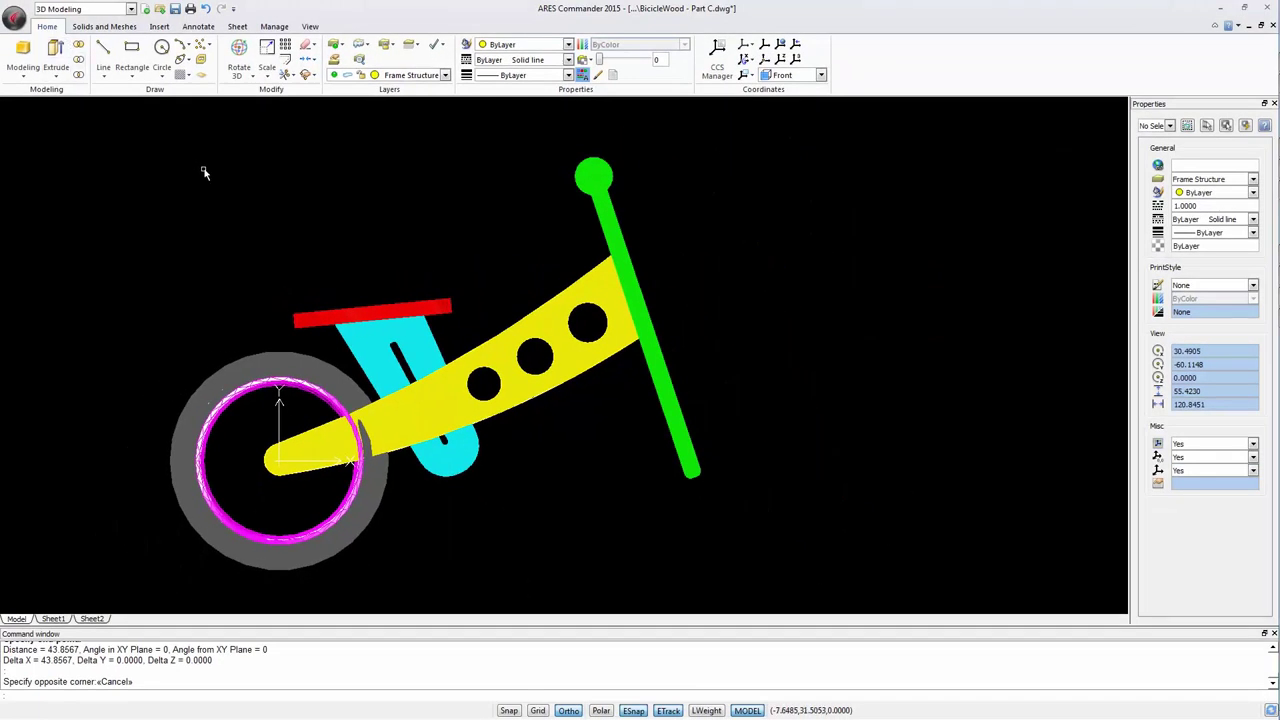
Copy the rear wheel horizontally by 43.86 toward the fork with Ortho on to place the front wheel.
click(267, 75)
click(284, 96)
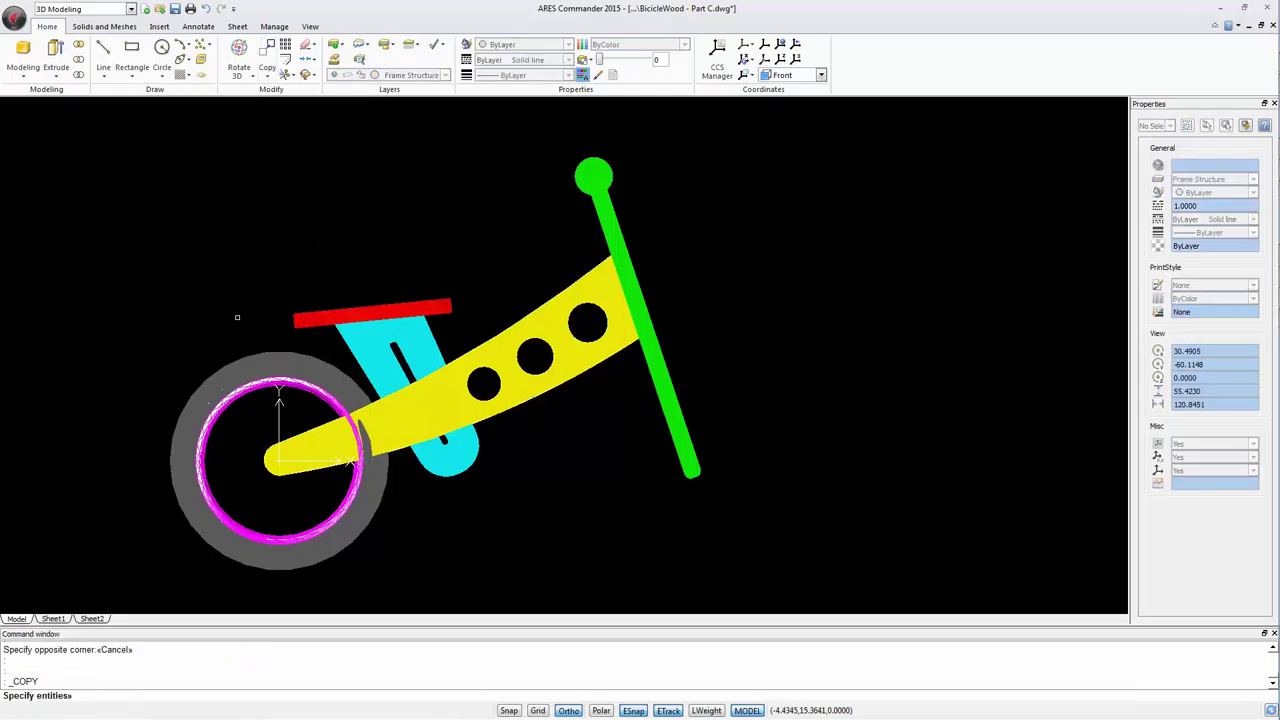
click(237, 316)
click(196, 426)
key(Return)
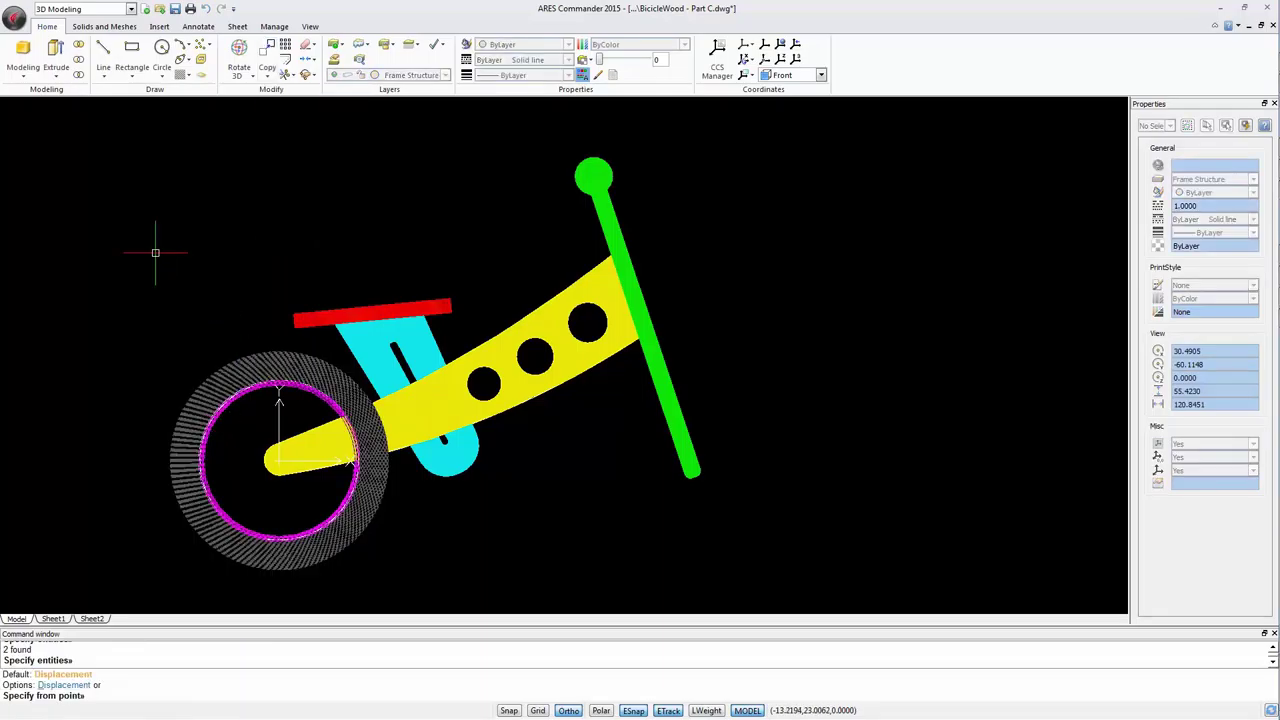
click(157, 251)
text(43.86)
key(Return)
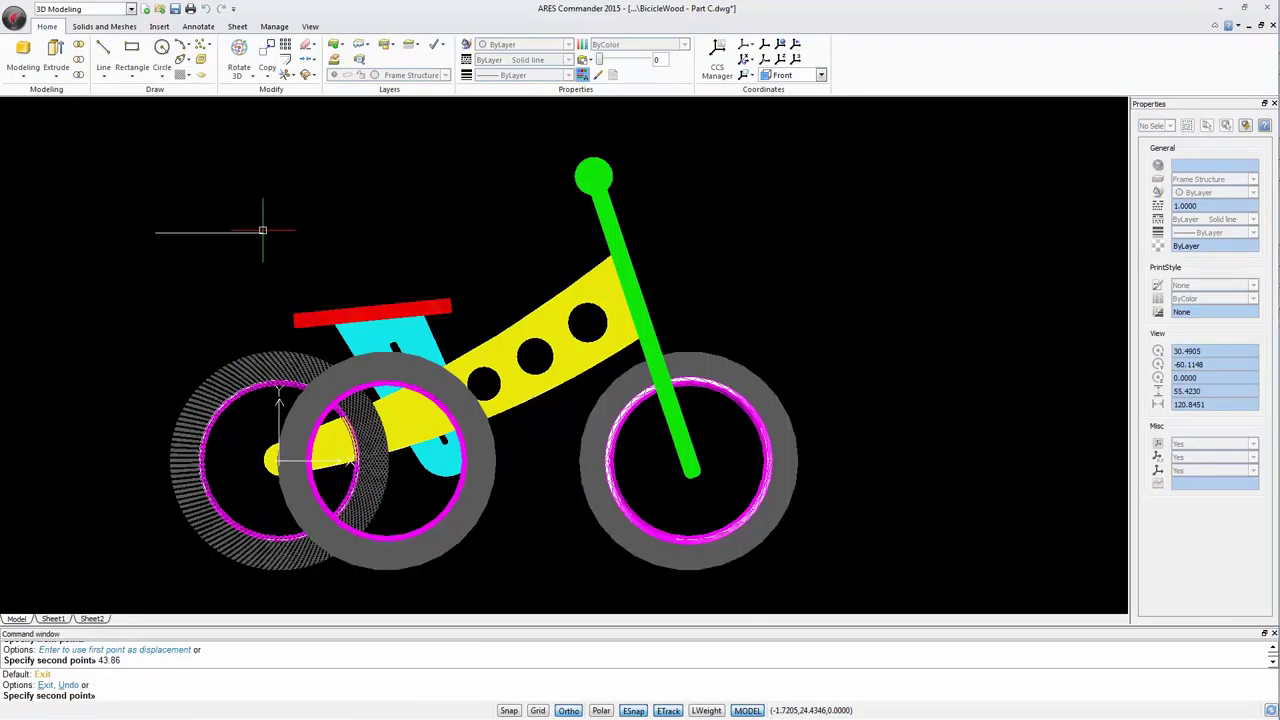
key(Escape)
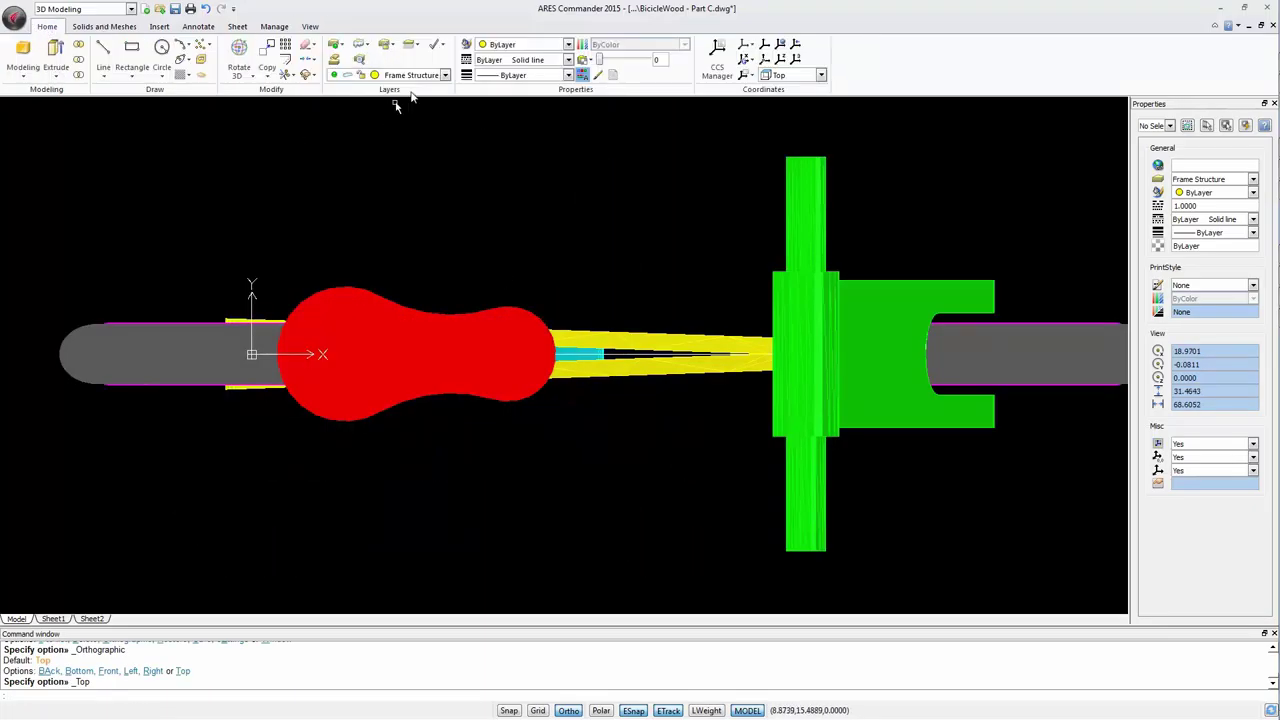
Hide the Seat and Seat Structure layers to expose the frame and rear wheel in the top view.
click(445, 75)
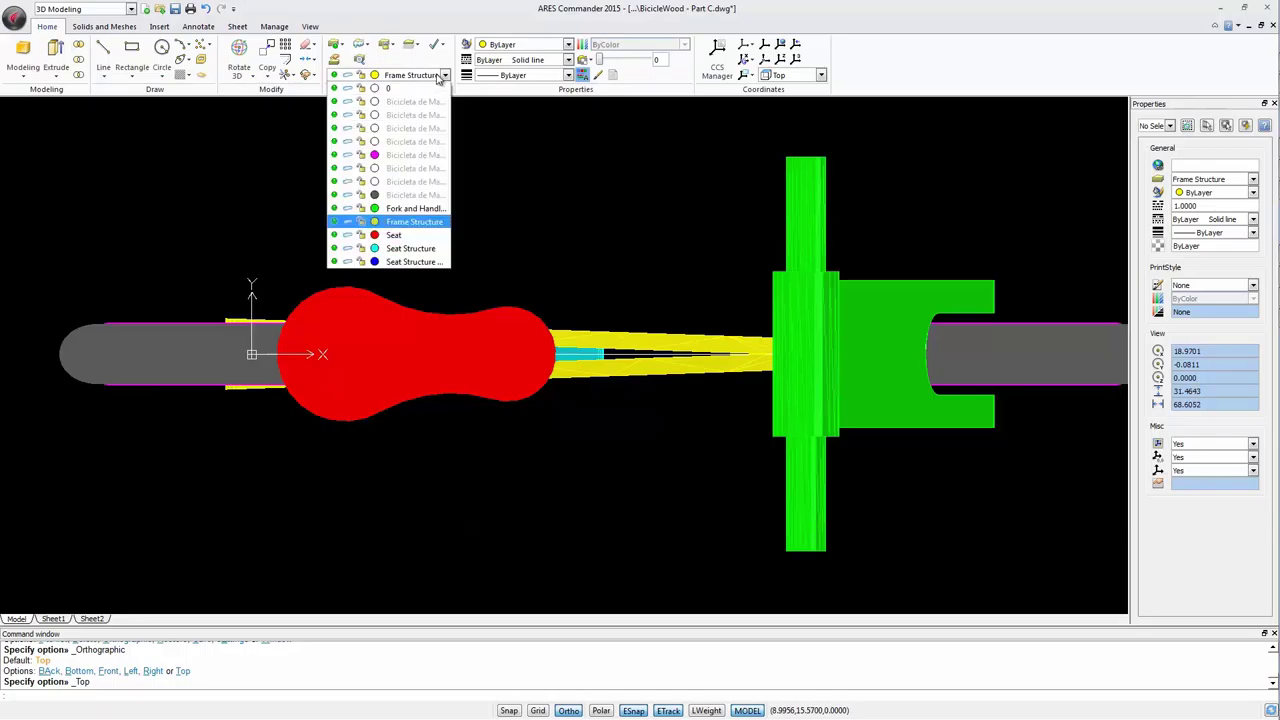
click(334, 235)
click(425, 78)
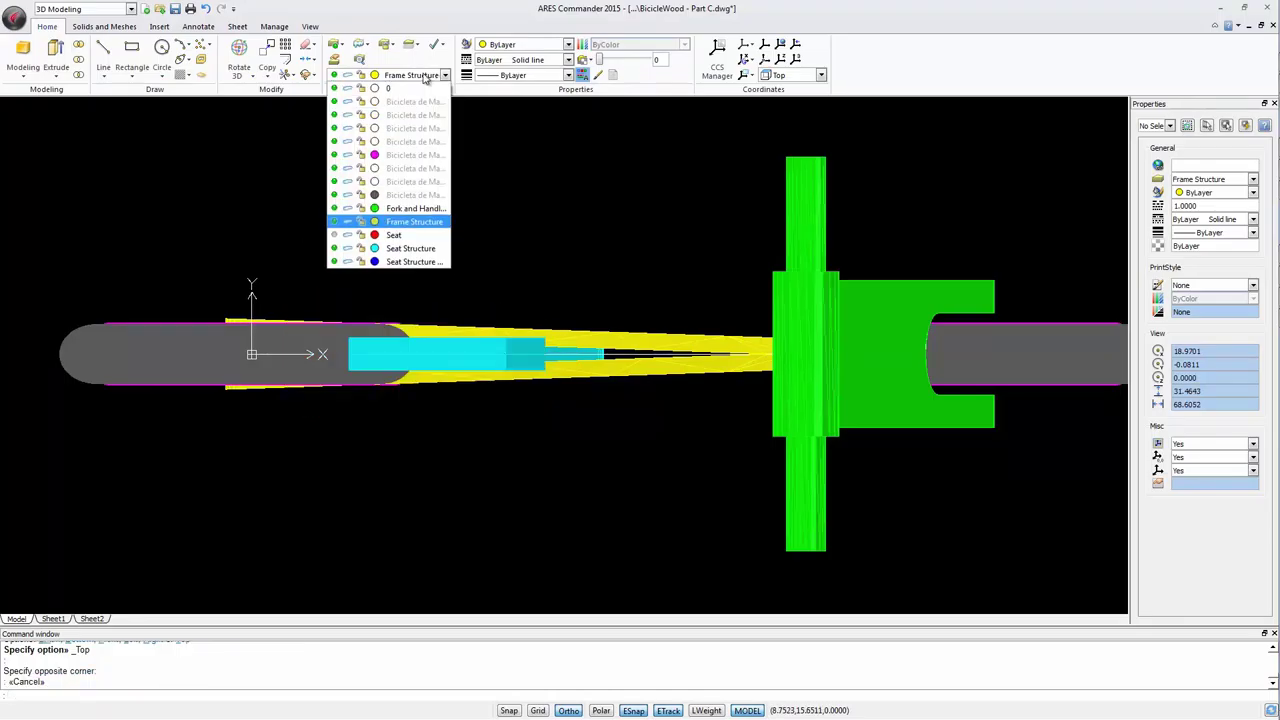
click(334, 249)
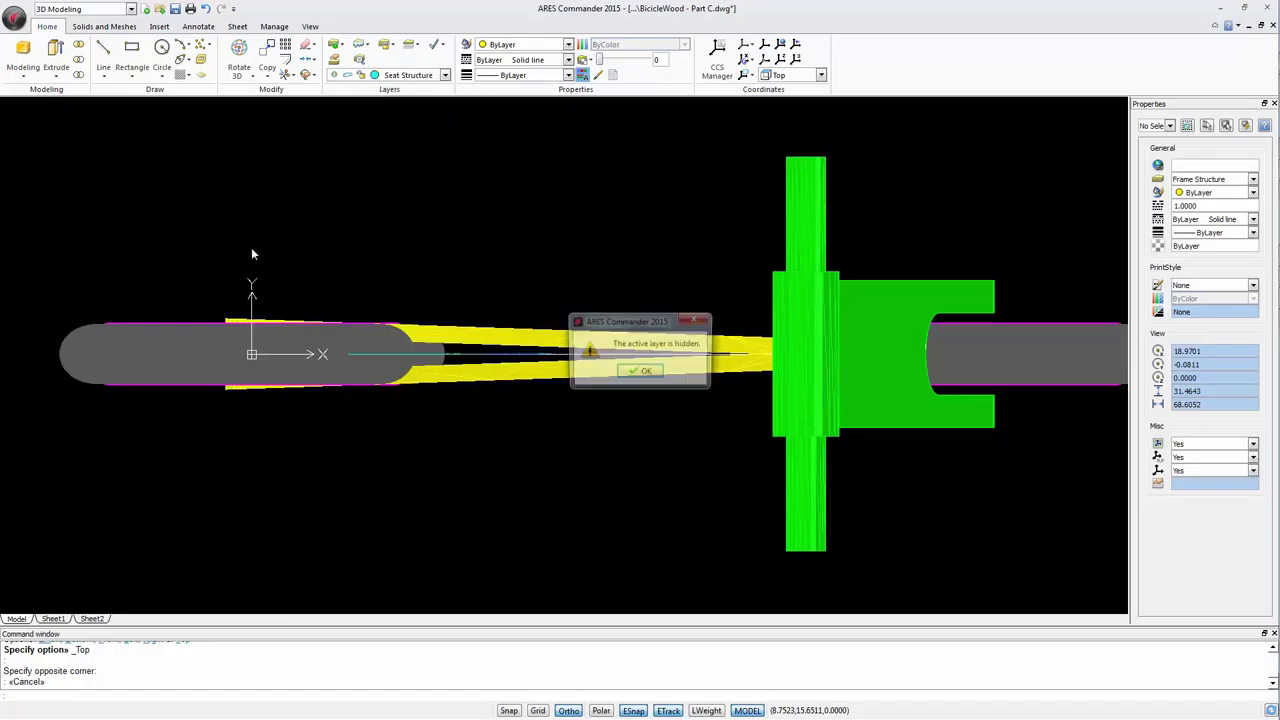
click(640, 373)
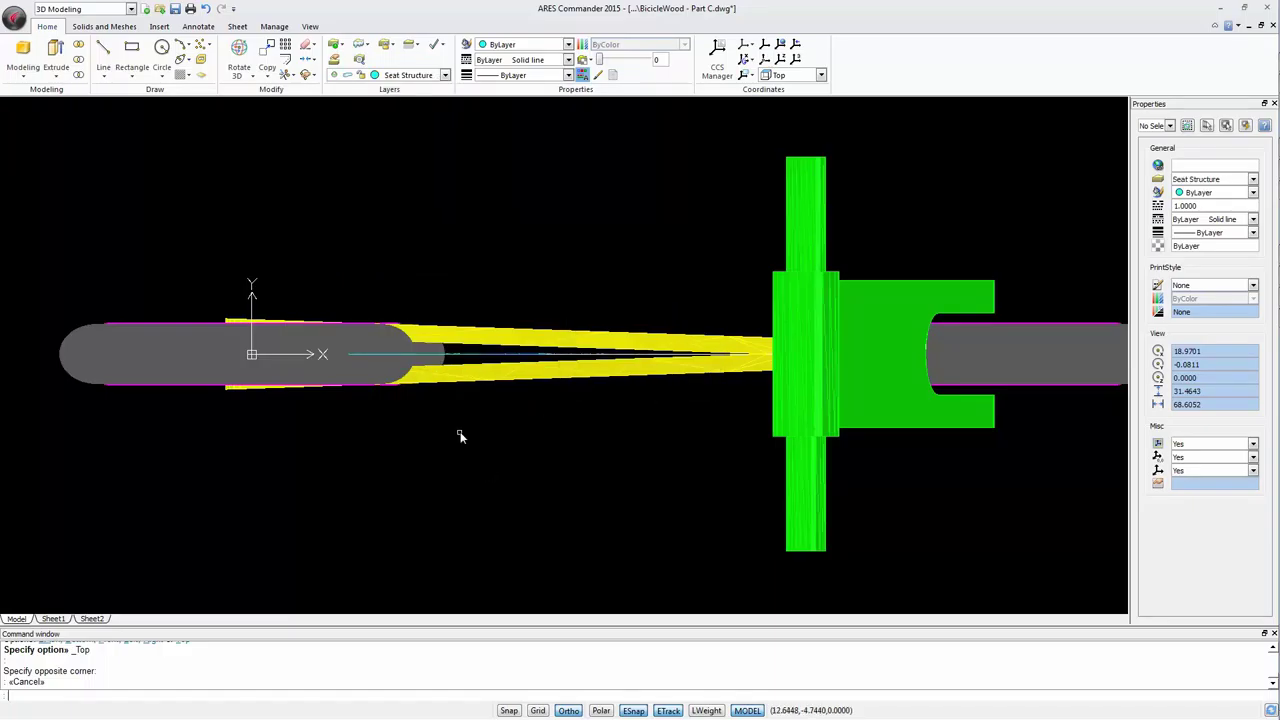
Highlight the frame in the top view to examine how its rear arms meet the rear wheel.
click(478, 383)
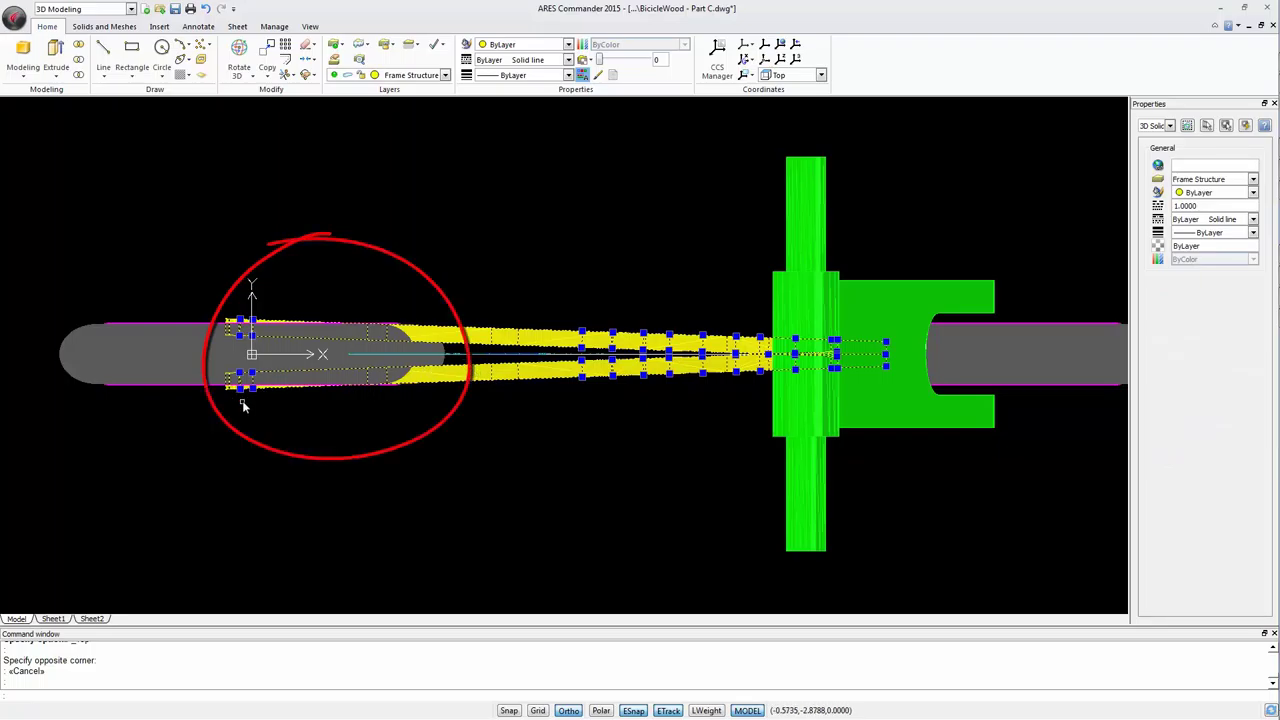
click(316, 352)
key(Escape)
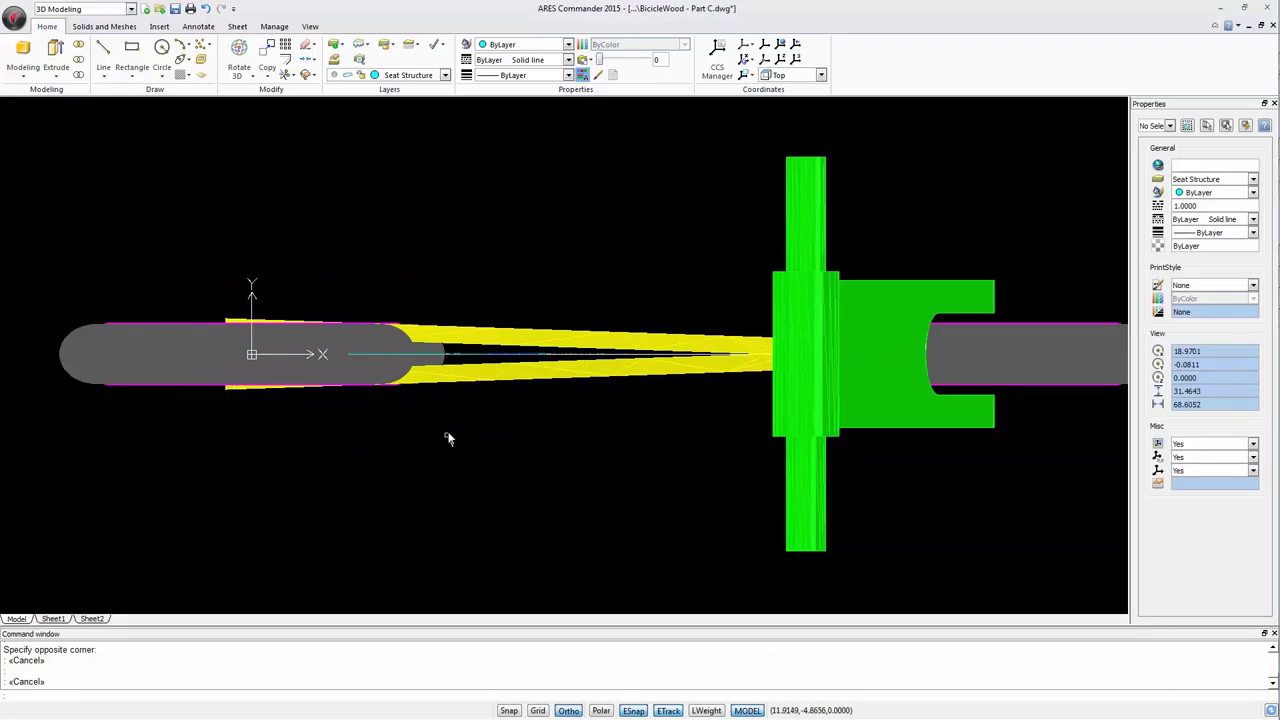
click(489, 384)
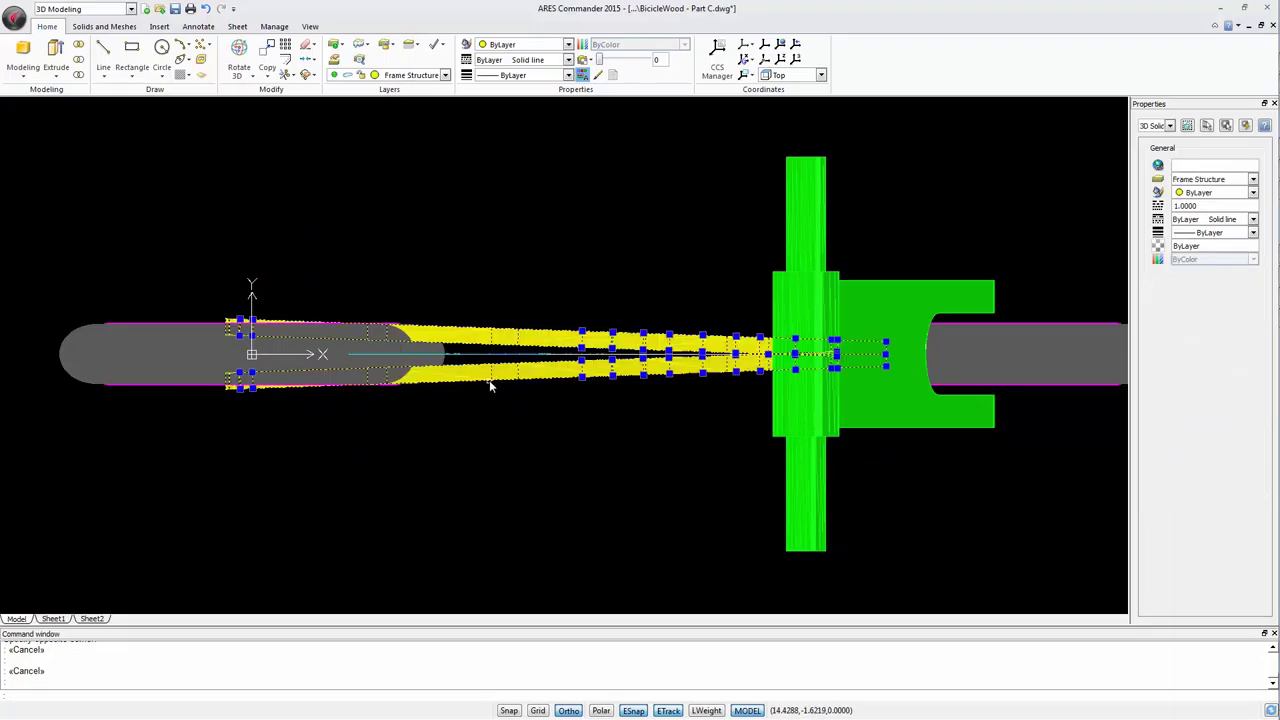
key(Escape)
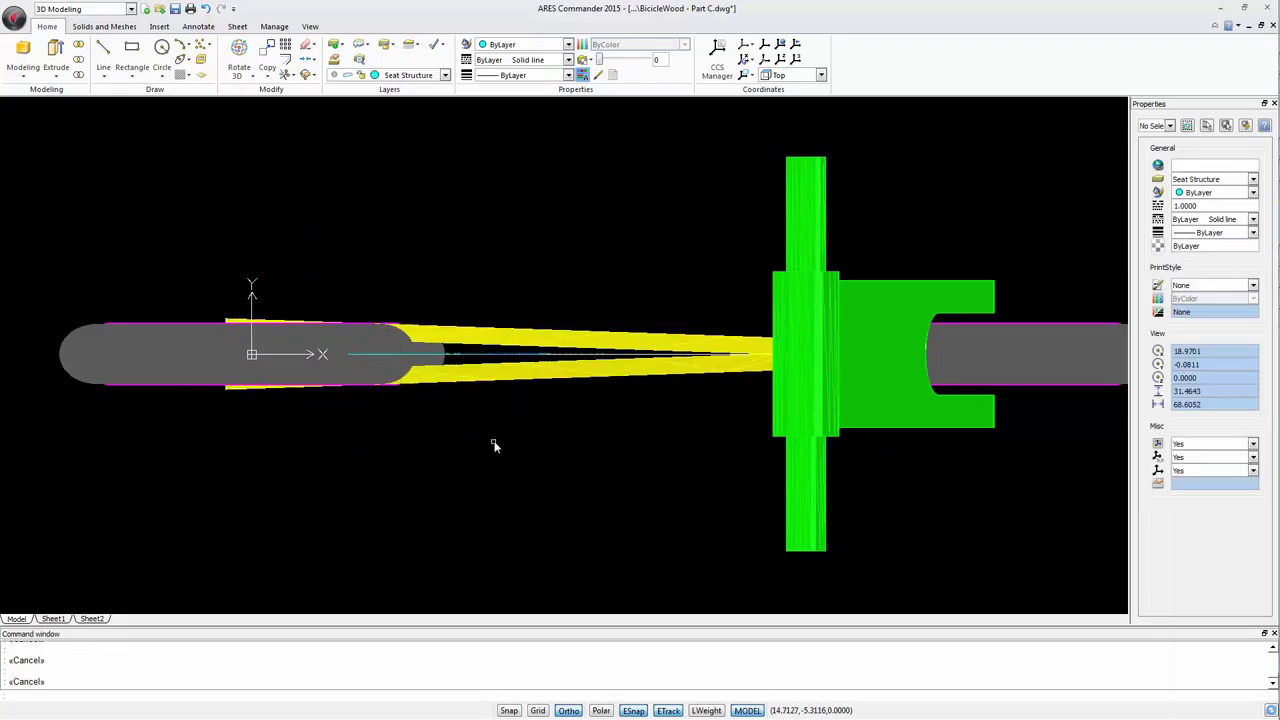
Slice the yellow frame lengthwise along the bicycle's centreline, keeping only the arm on the negative Y side.
text(slice)
key(Return)
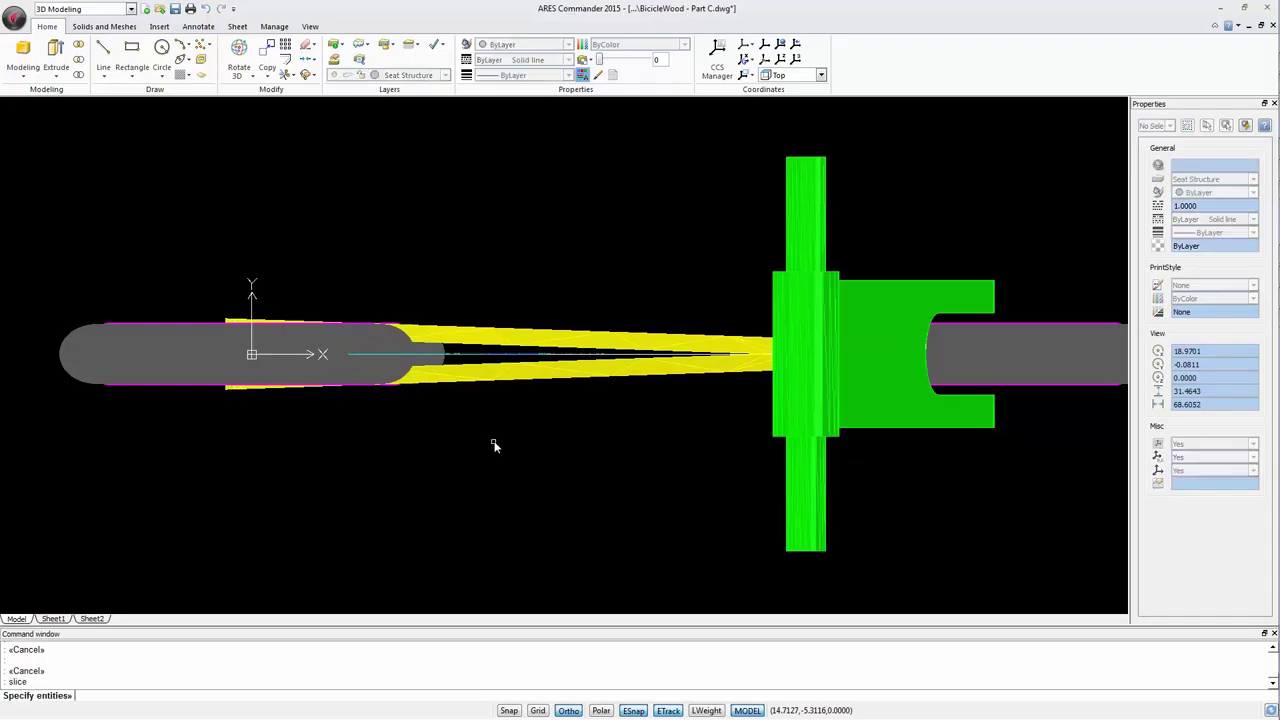
click(543, 374)
key(Return)
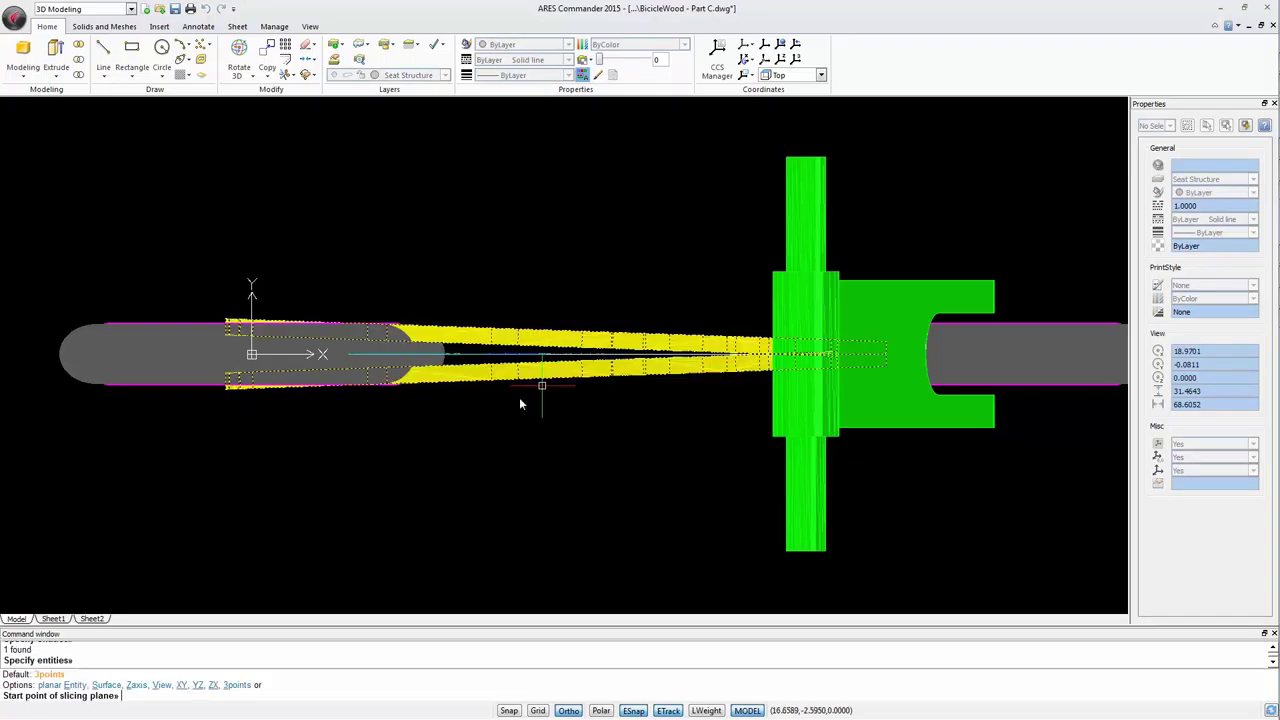
click(478, 354)
click(35, 352)
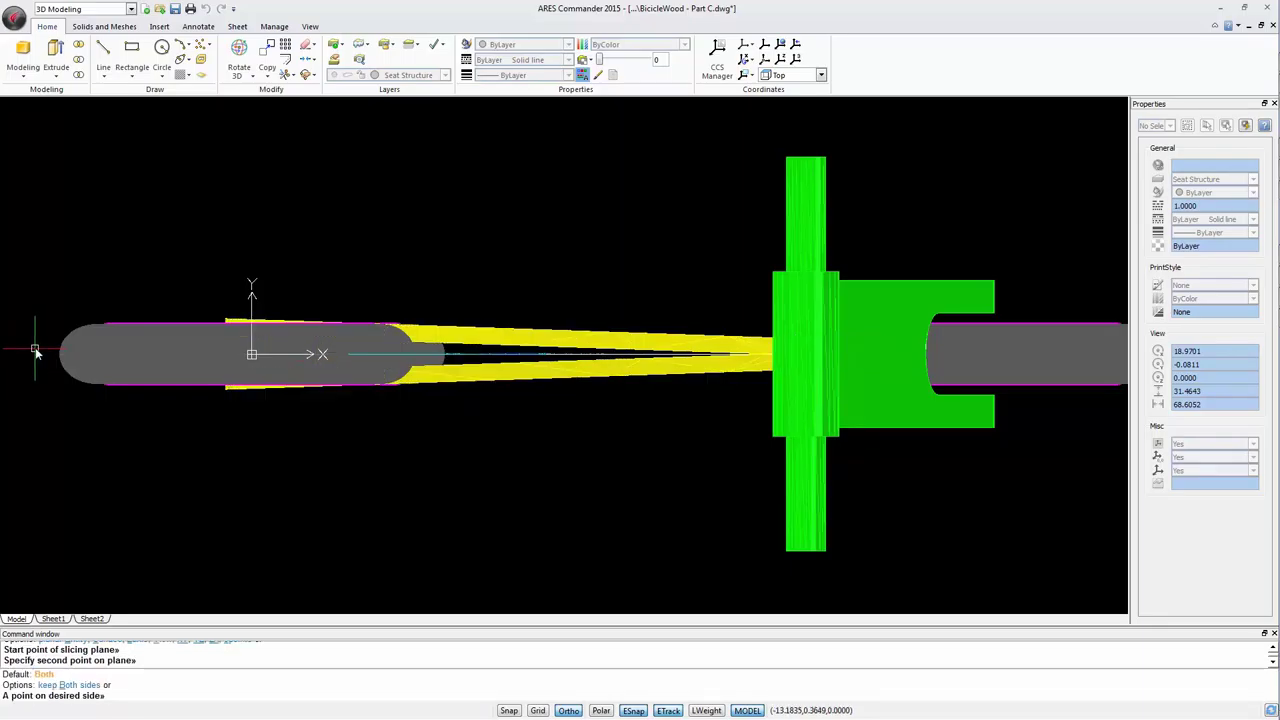
click(121, 187)
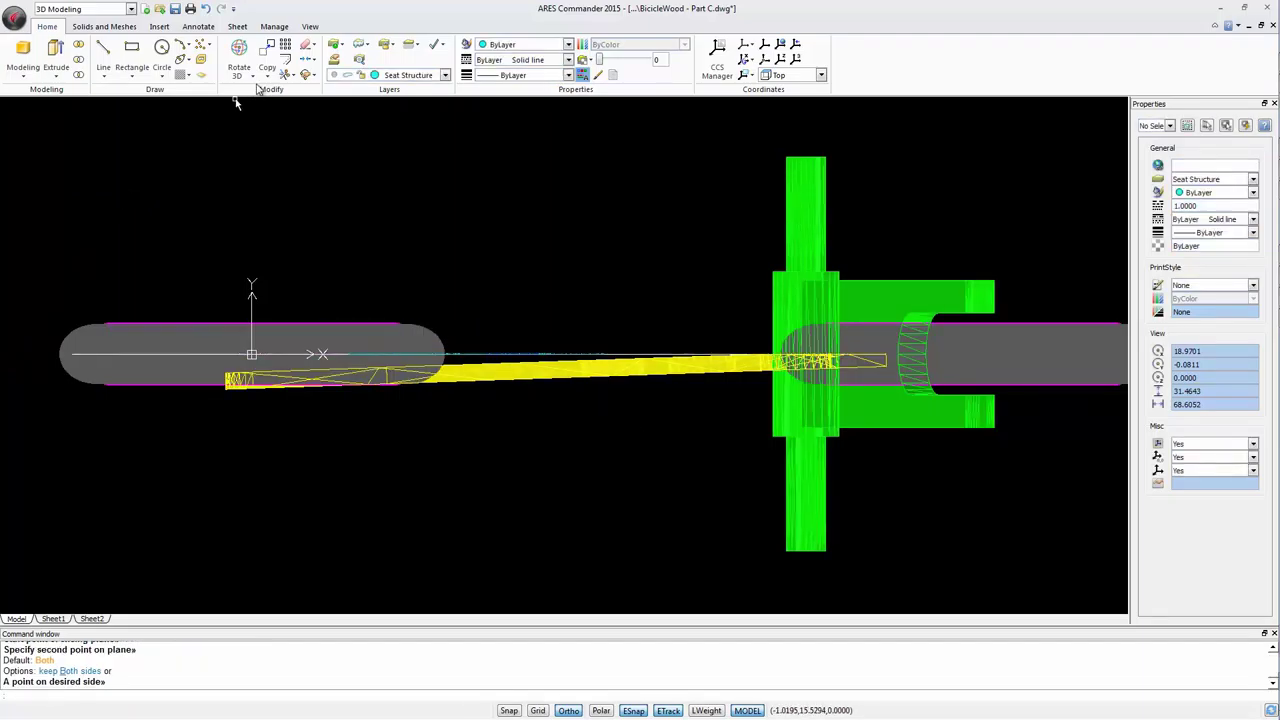
Rotate the remaining frame arm by reference with Ortho off, swinging its rear end outward to clear the rear wheel.
click(267, 76)
click(292, 129)
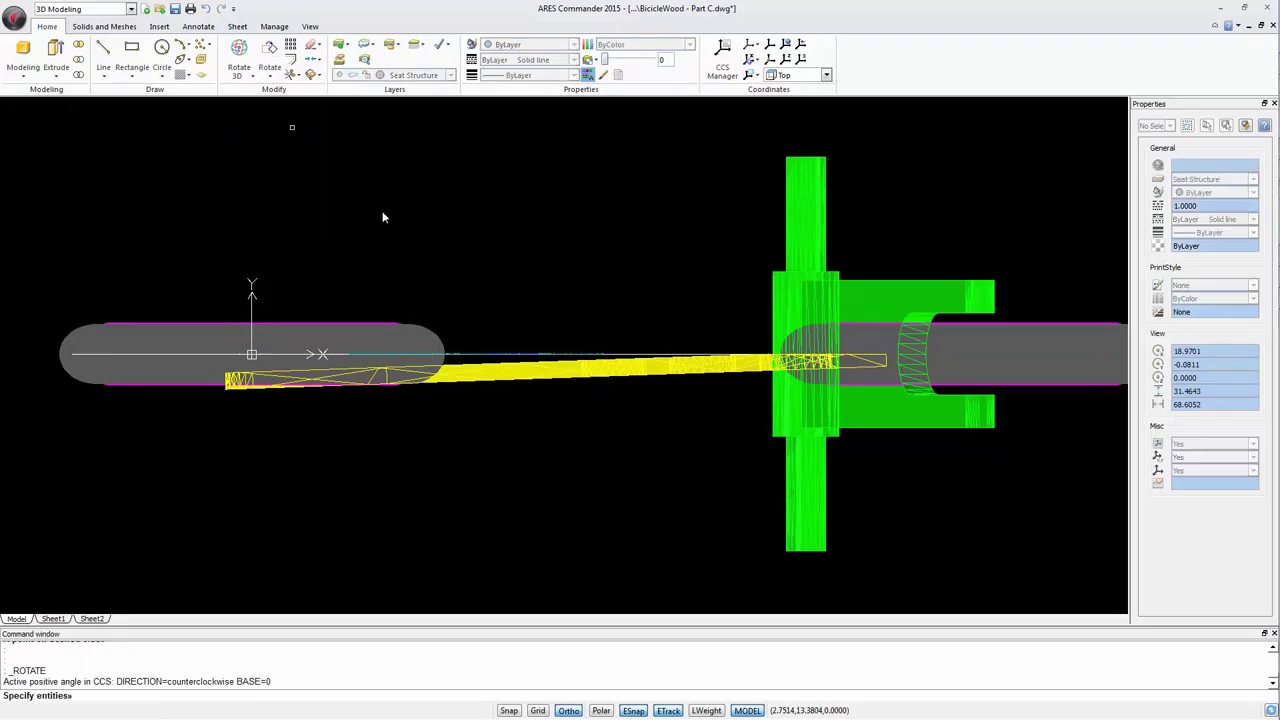
click(508, 383)
scroll(870, 380, up, 5)
key(Return)
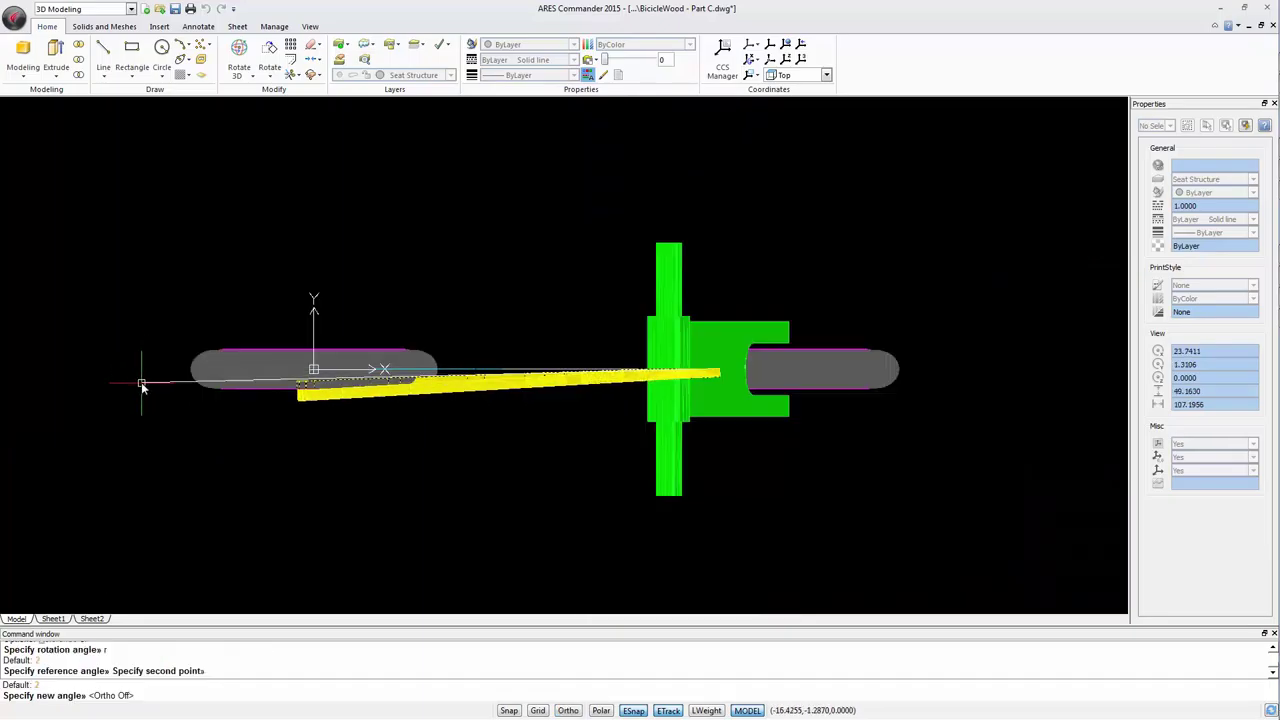
click(139, 386)
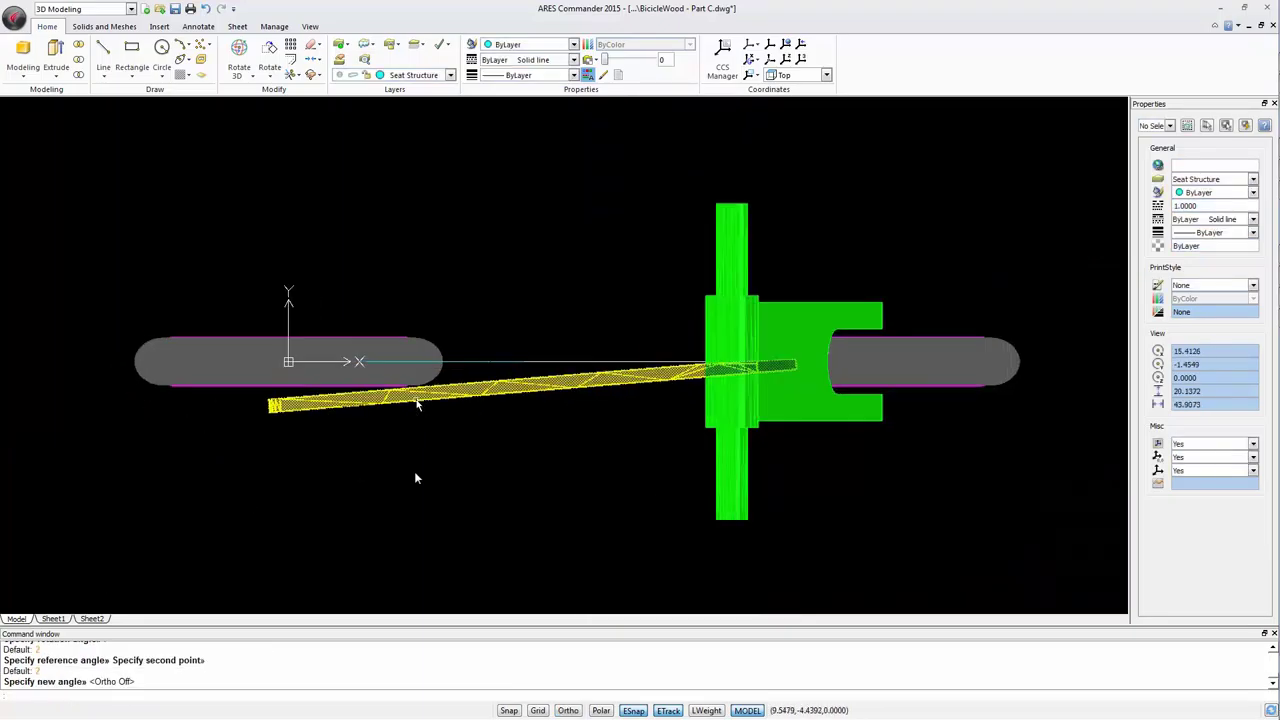
scroll(416, 471, up, 5)
scroll(455, 475, down, 3)
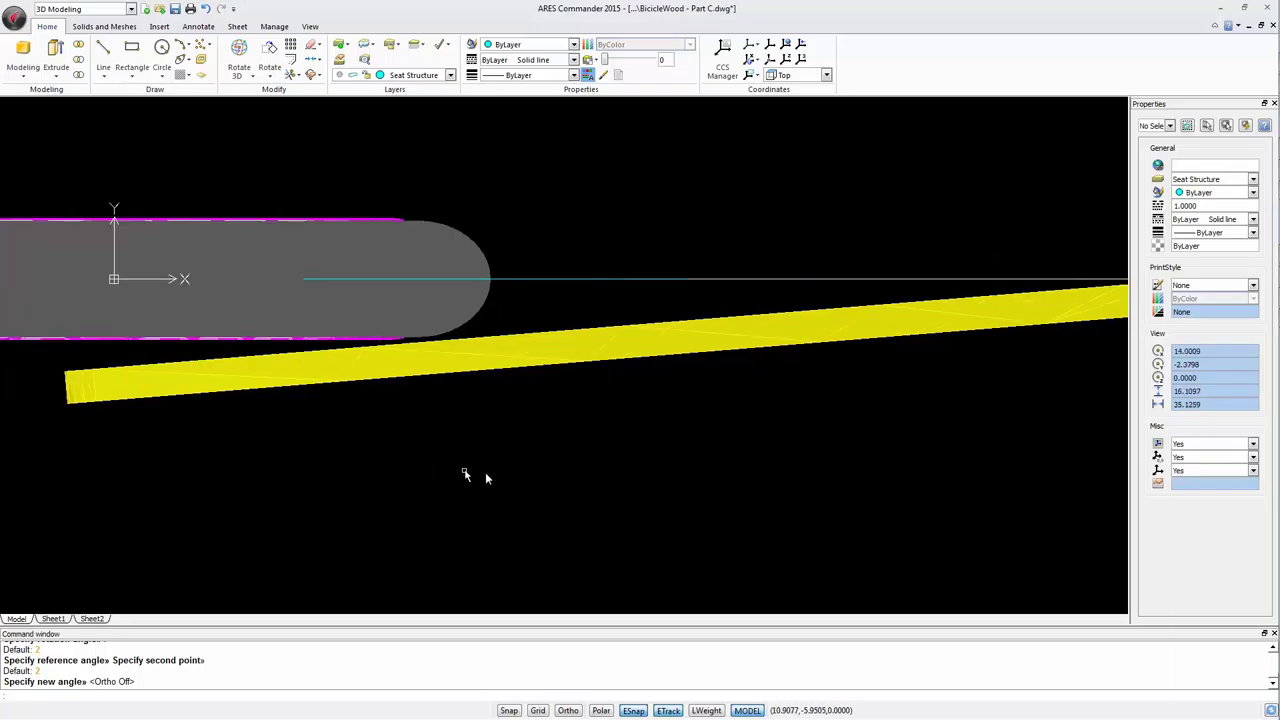
Mirror the rotated frame arm across the bicycle's horizontal centreline, keeping the source arm.
click(270, 76)
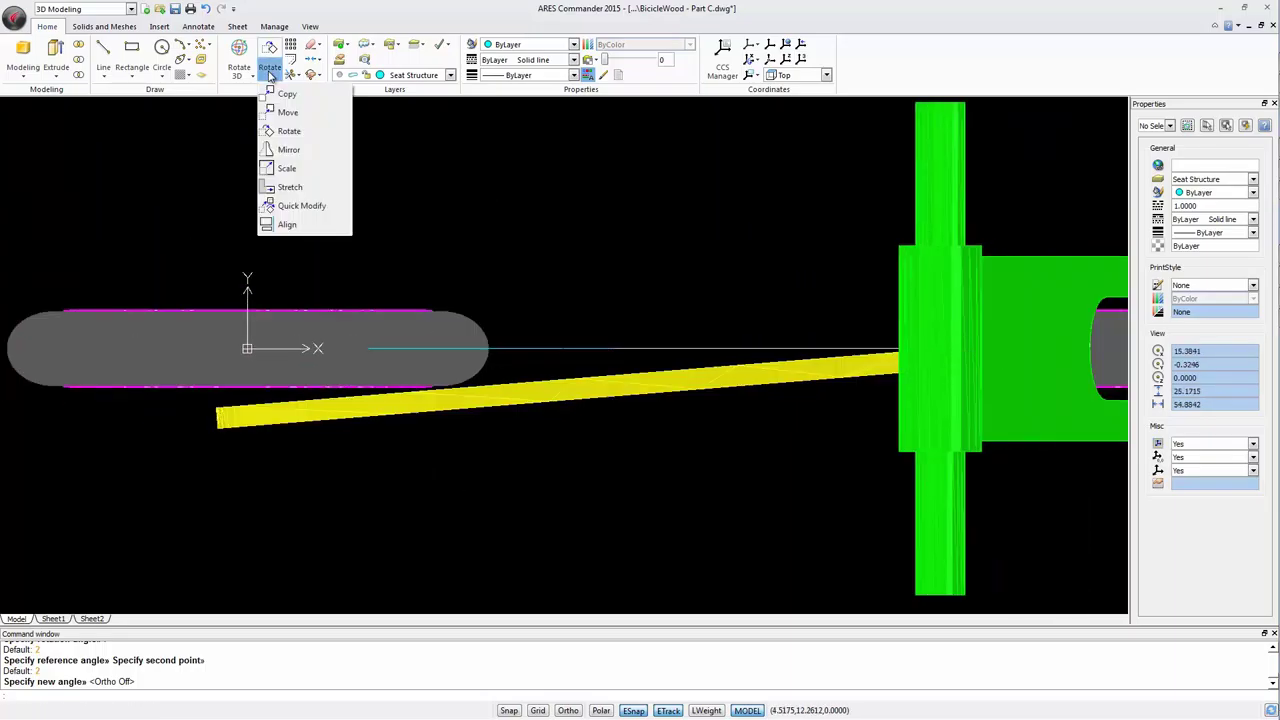
click(290, 150)
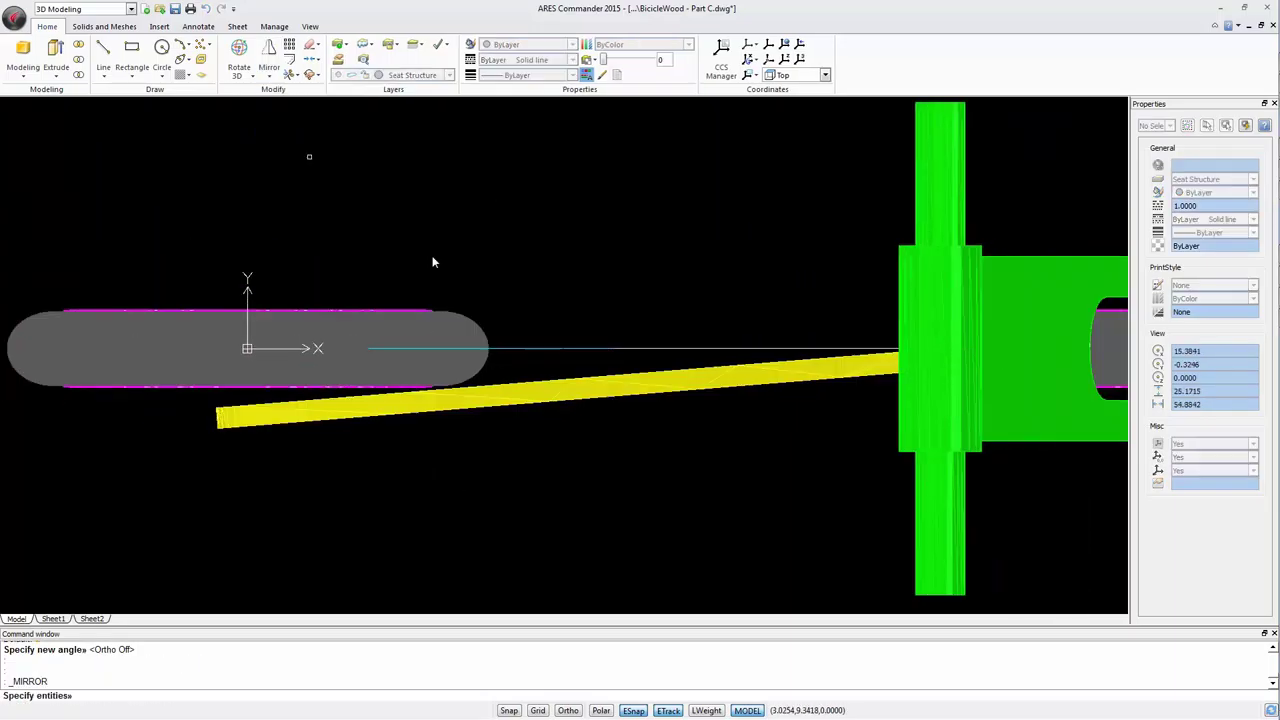
click(583, 377)
key(Return)
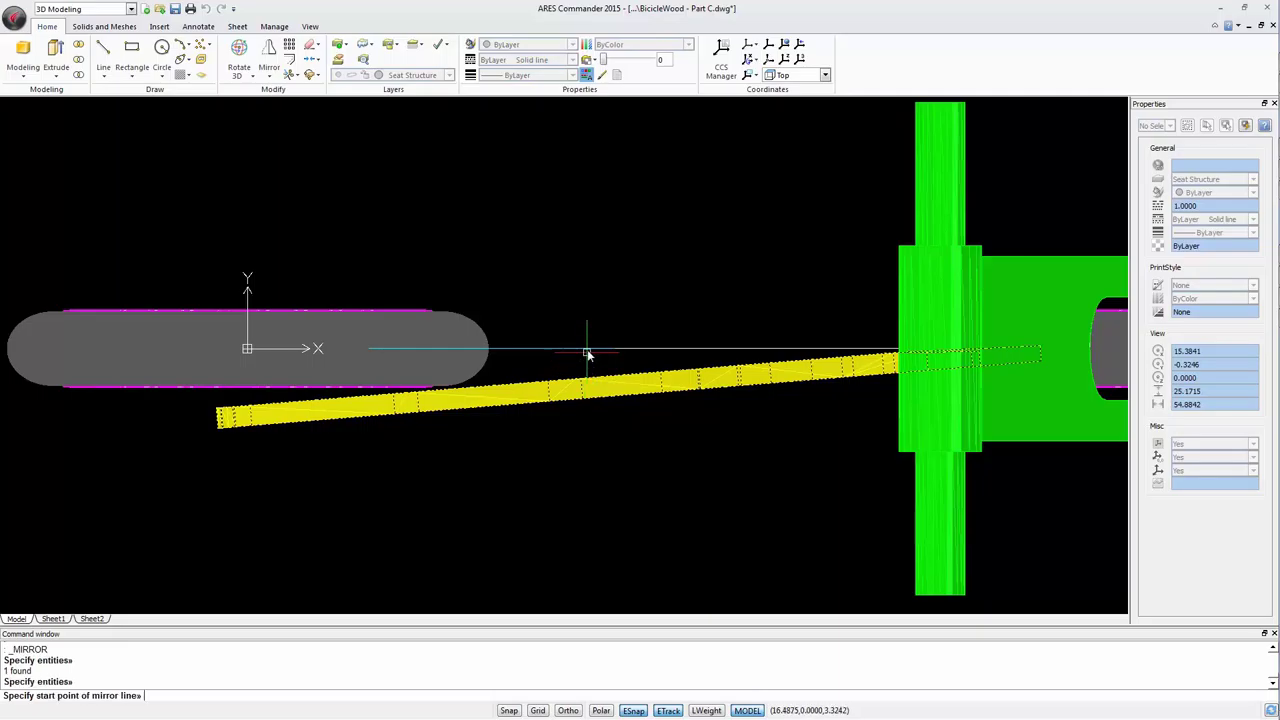
click(597, 348)
scroll(597, 348, down, 3)
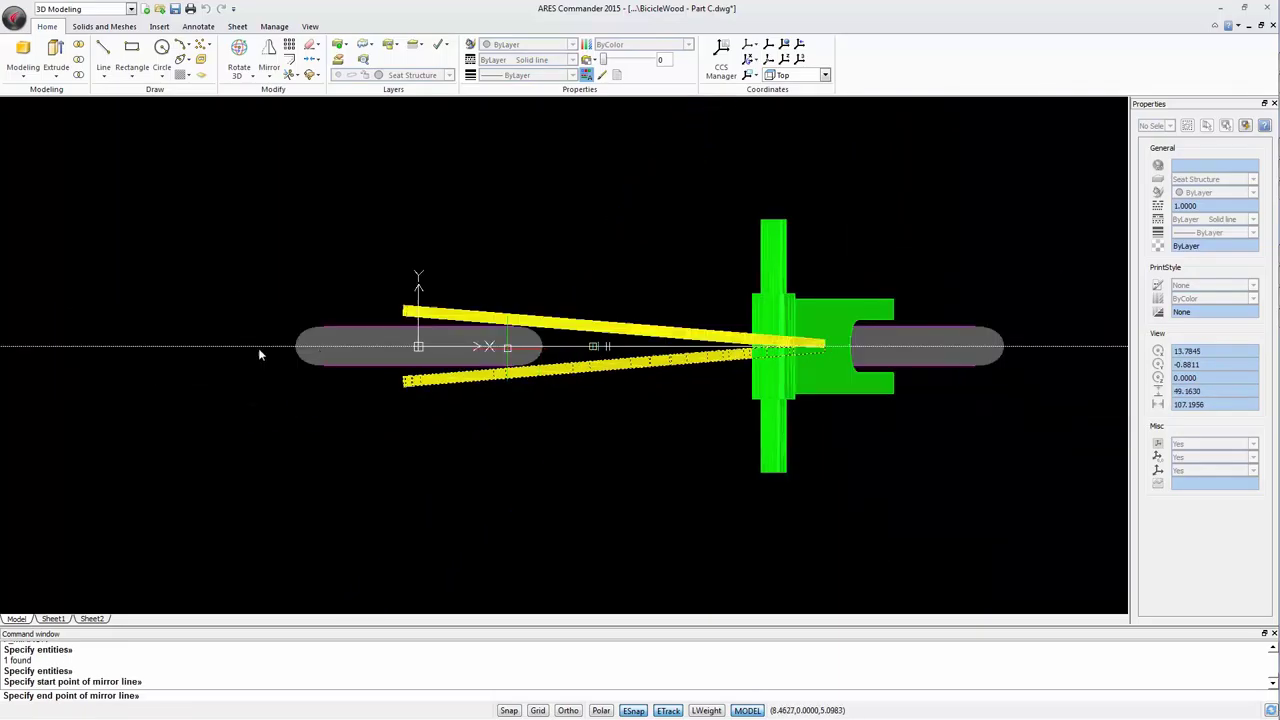
click(252, 350)
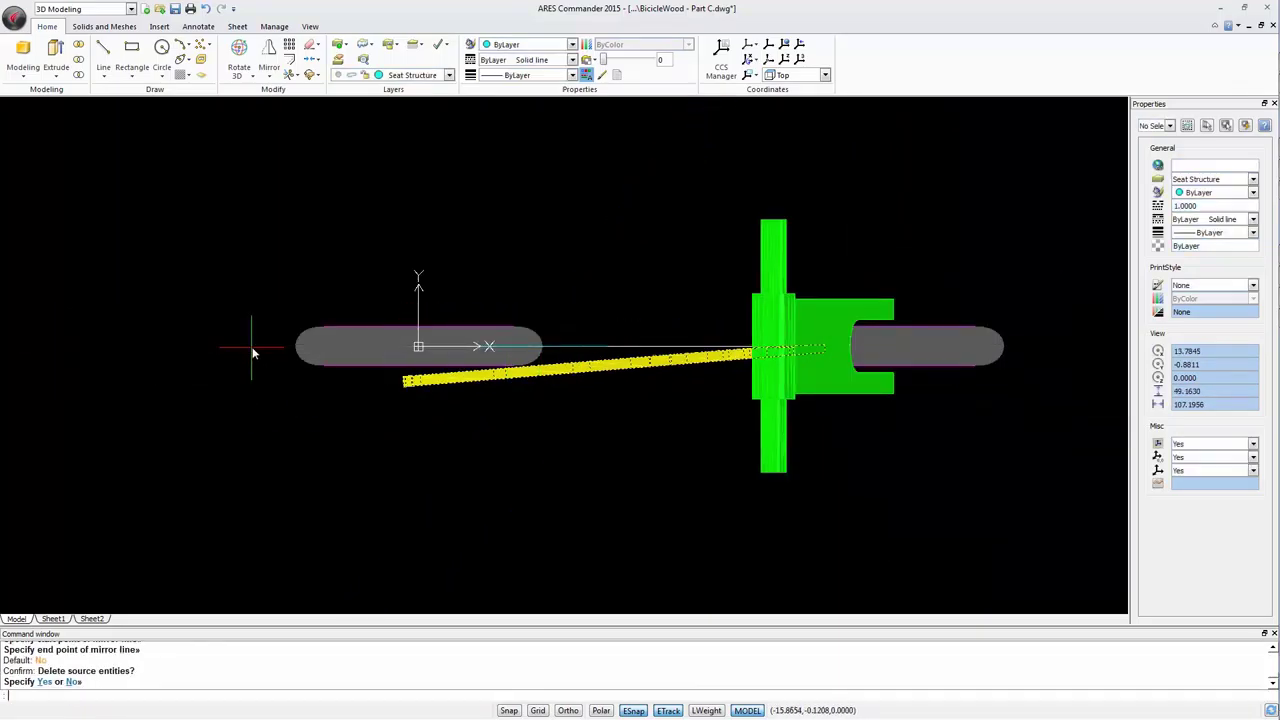
key(Escape)
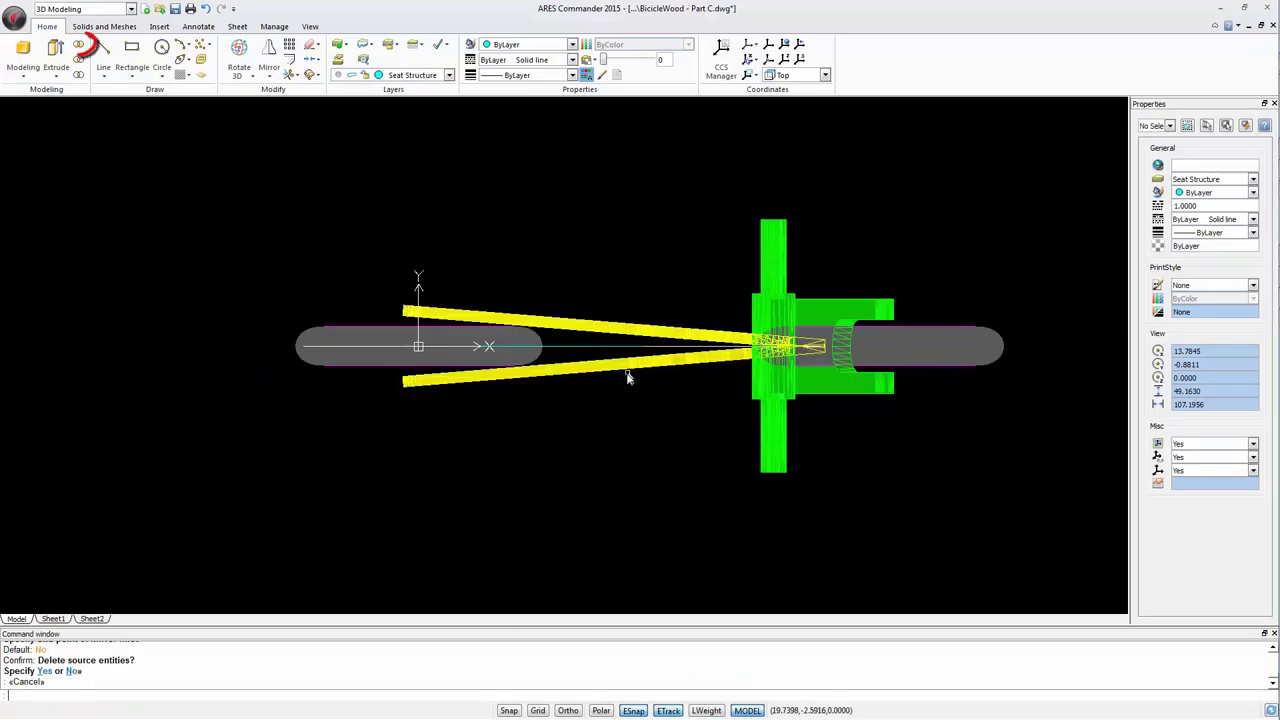
key(Escape)
Unite the two mirrored frame arms into one solid with Union.
click(78, 44)
click(634, 372)
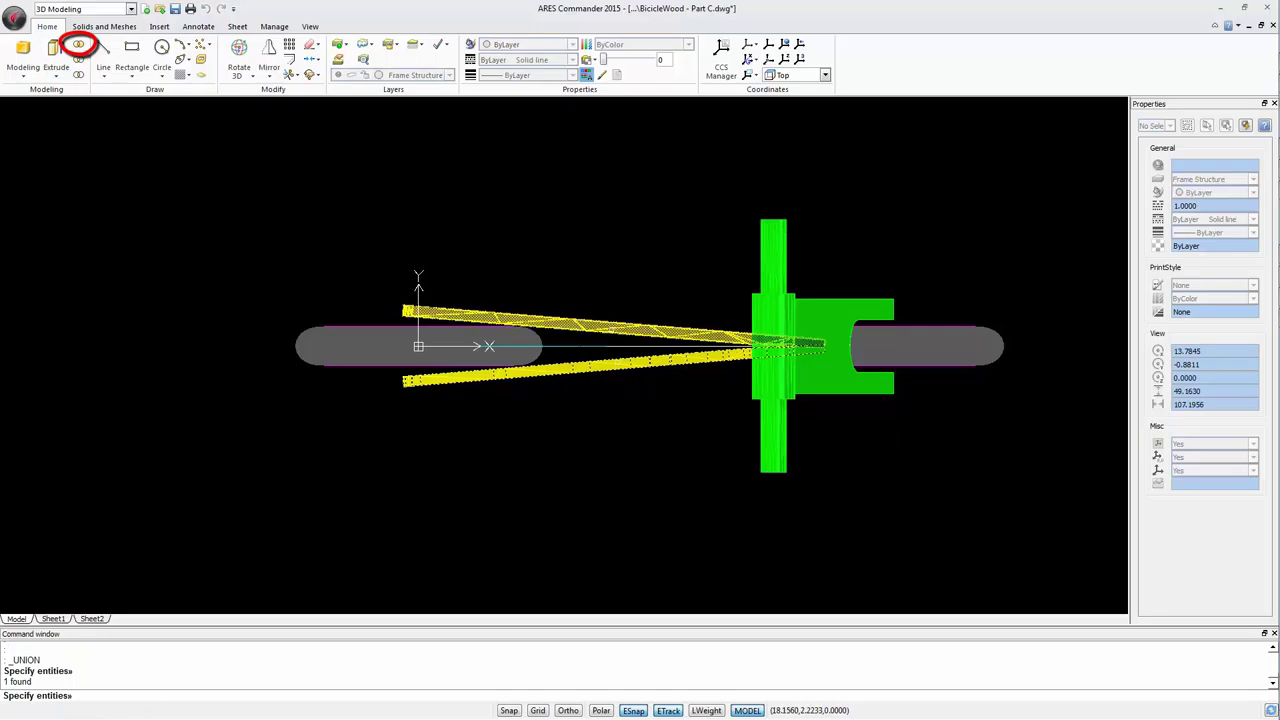
click(587, 310)
key(Return)
Show the Seat and Seat Structure layers again and make Seat the active layer.
click(415, 75)
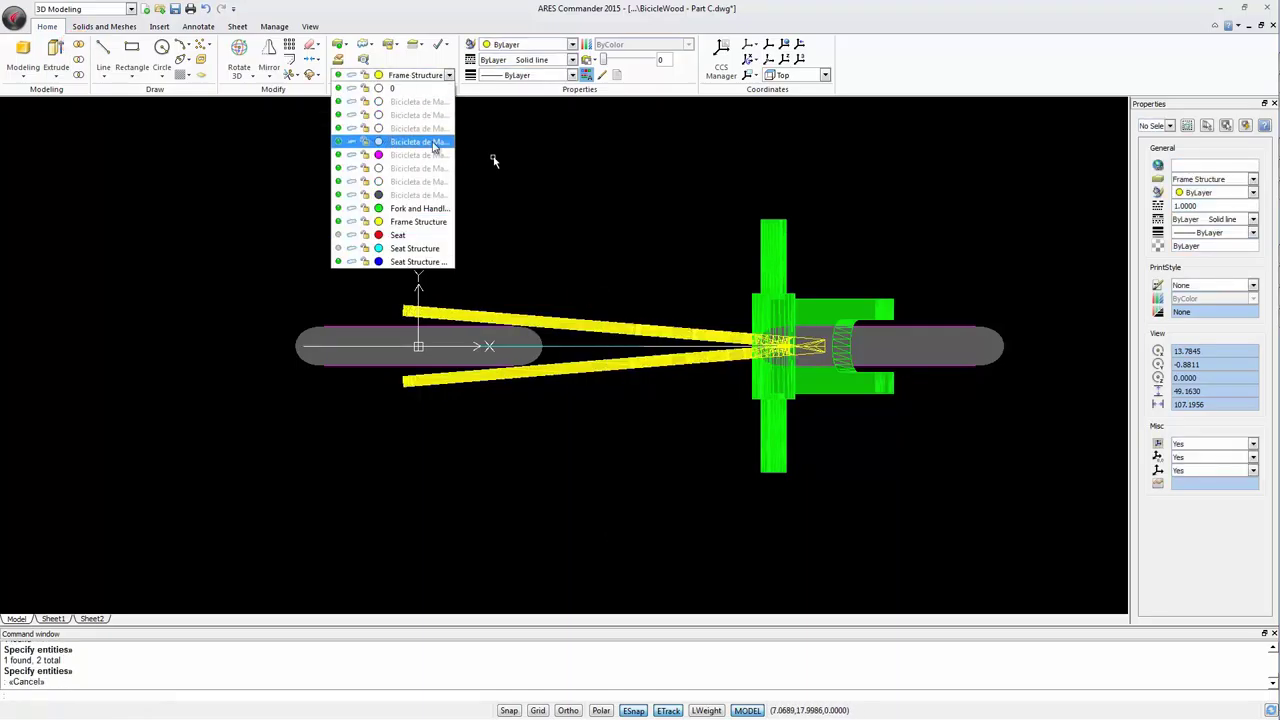
click(341, 234)
click(398, 234)
click(249, 232)
key(Escape)
Switch to the SE Isometric view to examine the whole bicycle with its widened frame.
click(310, 27)
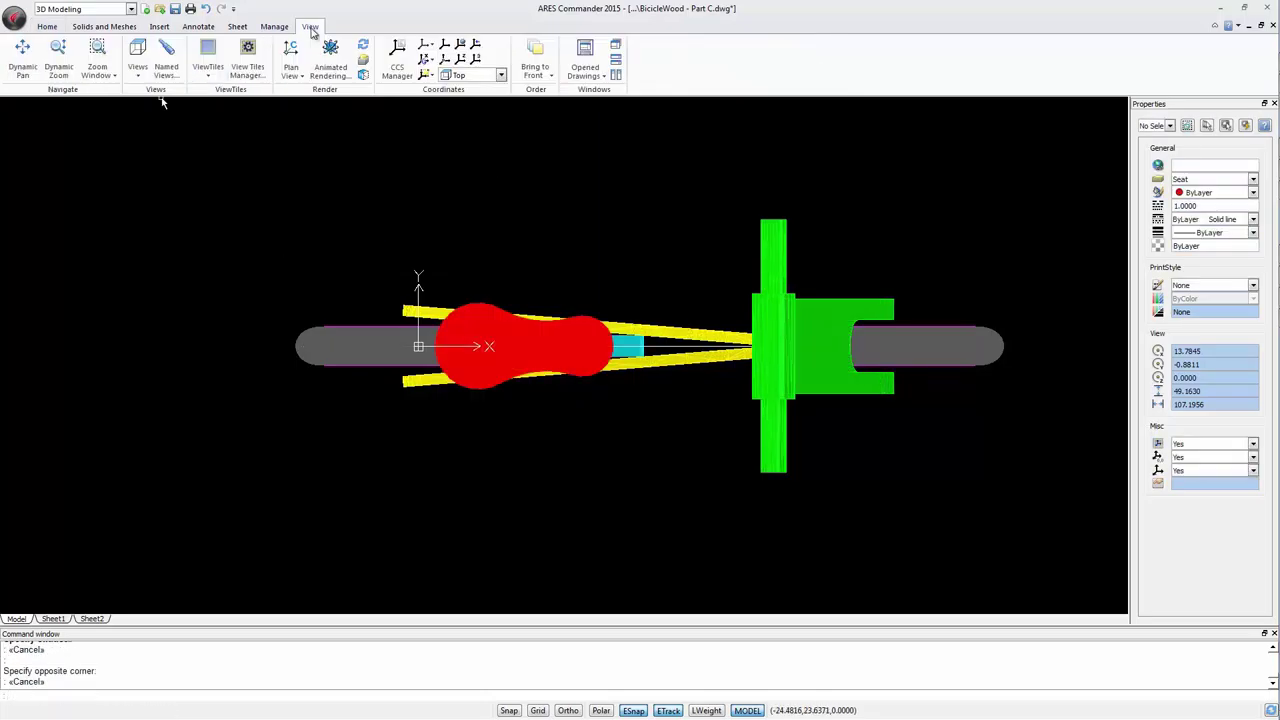
click(137, 58)
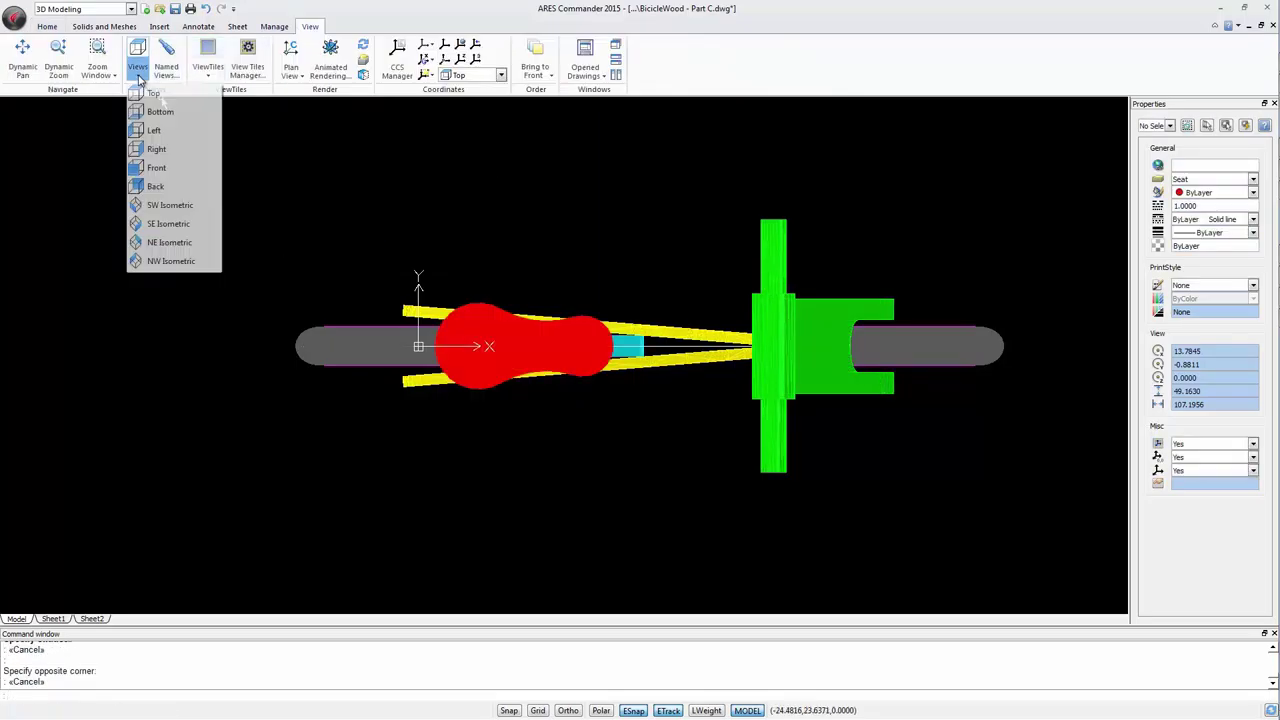
click(168, 223)
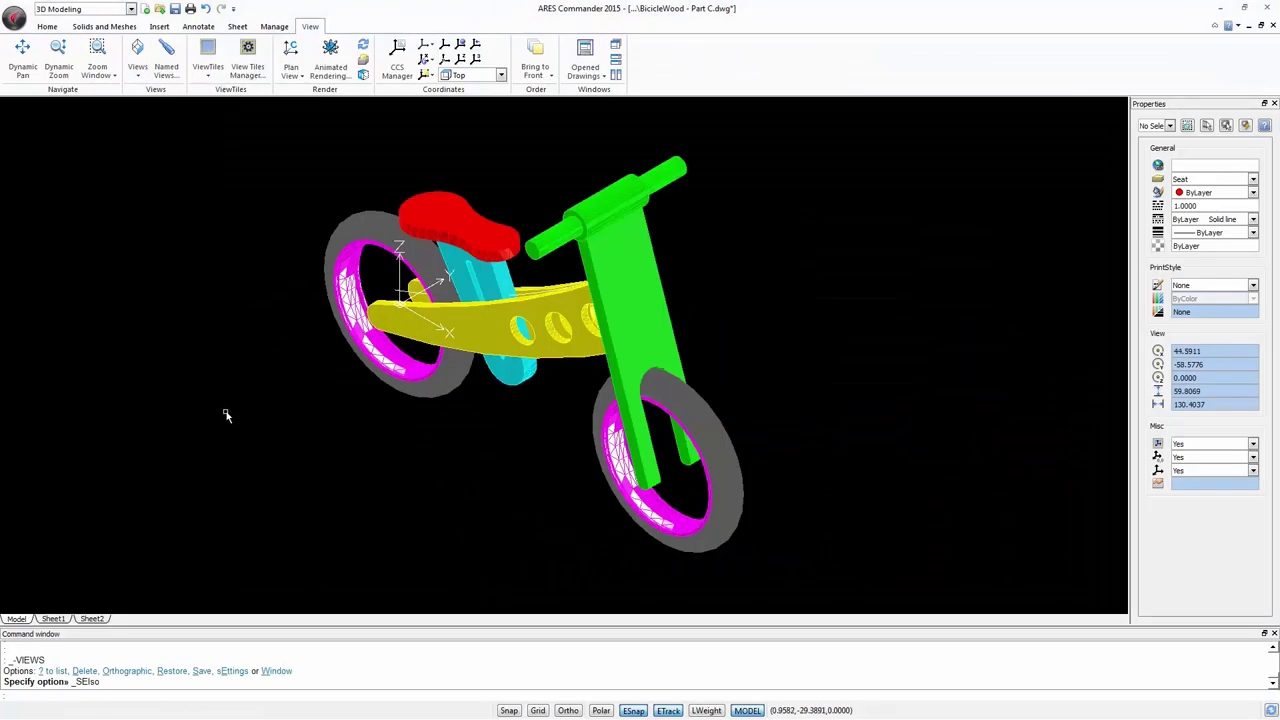